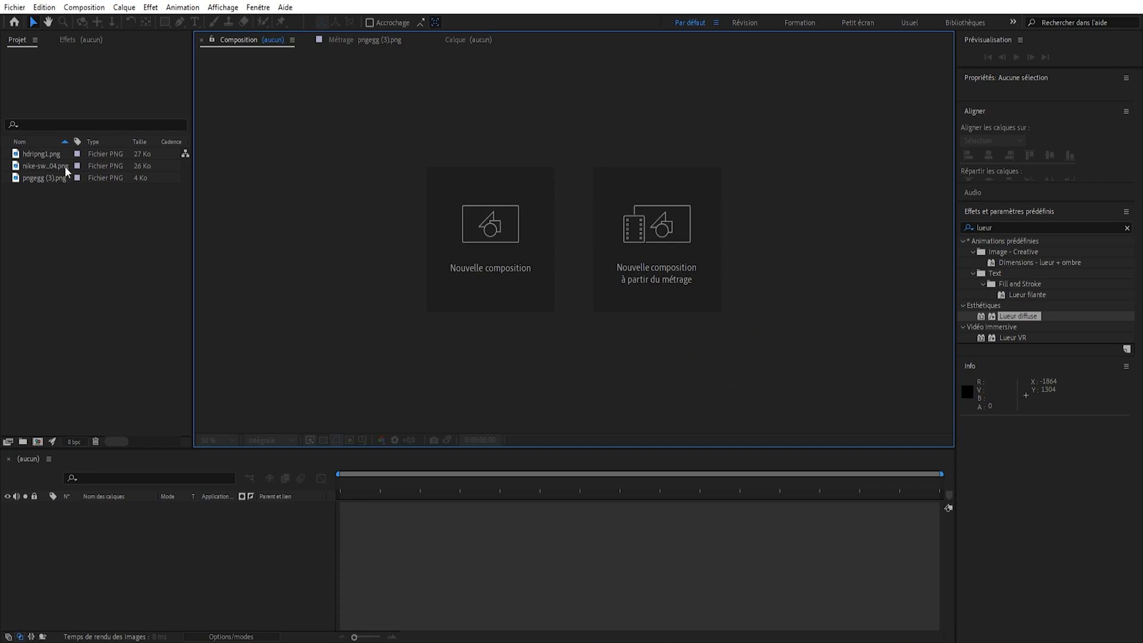
# Step: Preview the Nike swoosh PNG and pngegg (3).png from the project as footage
pyautogui.click(37, 154)
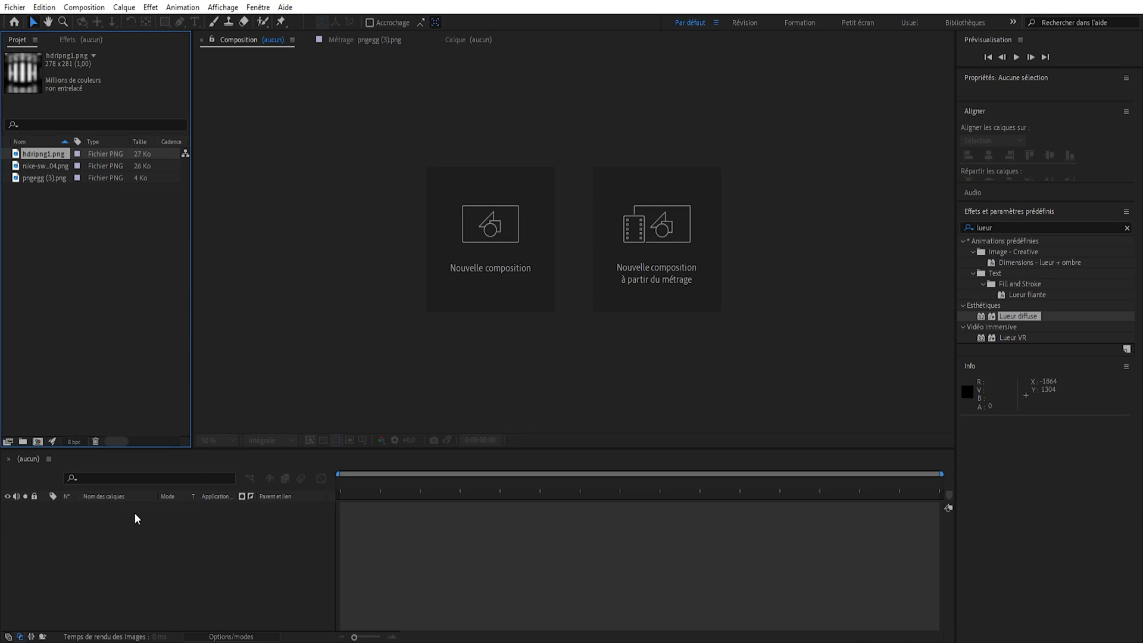
pyautogui.click(89, 205)
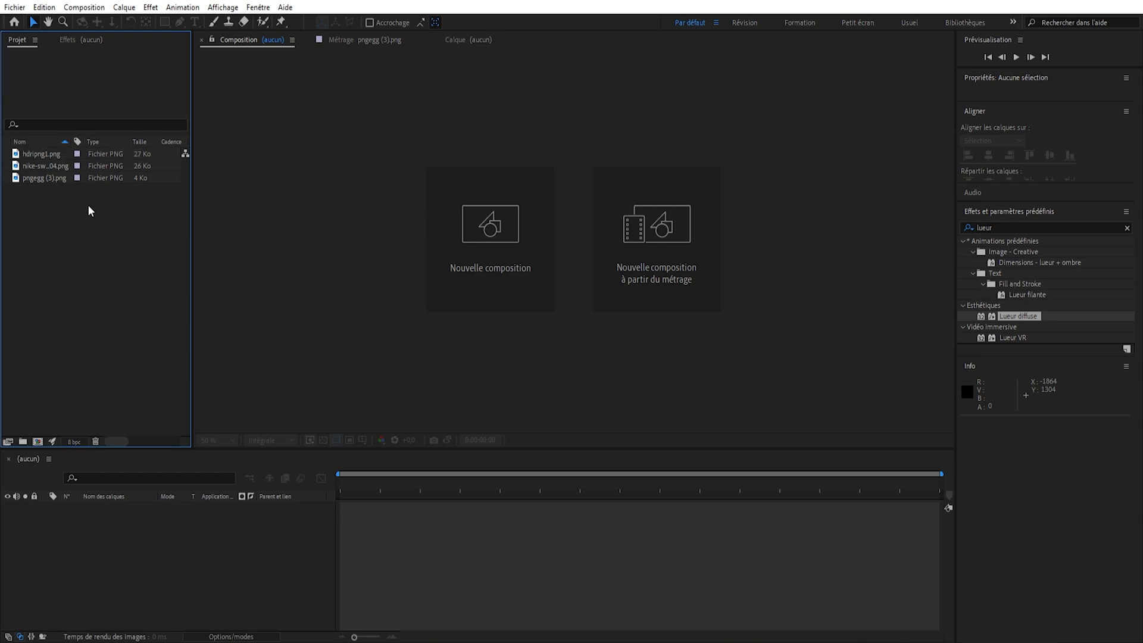
pyautogui.click(52, 157)
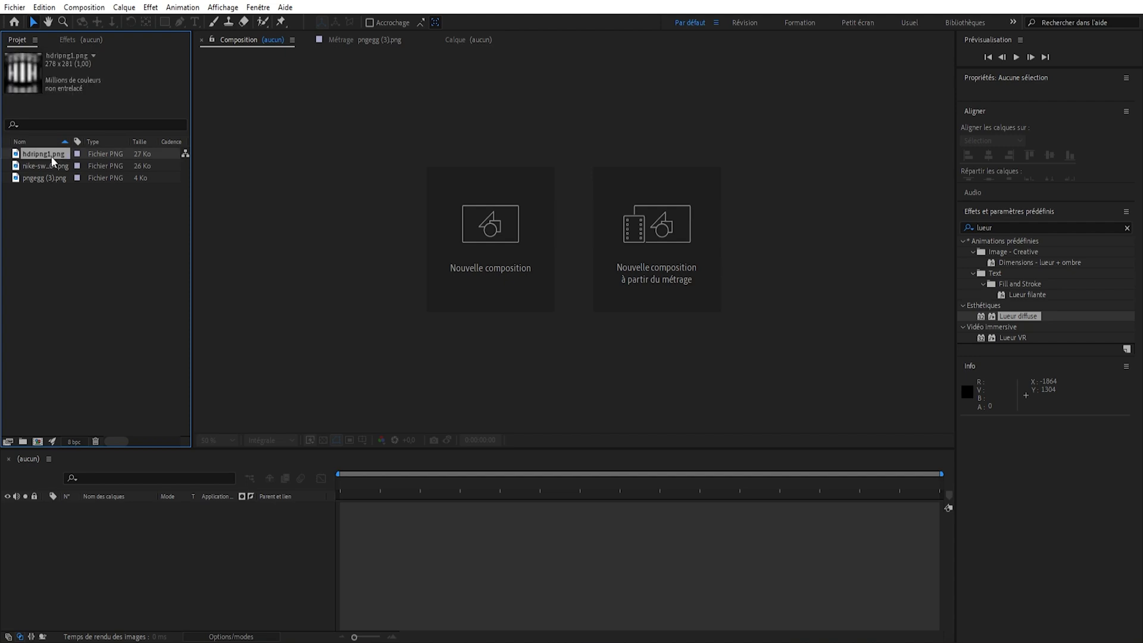
pyautogui.click(117, 543)
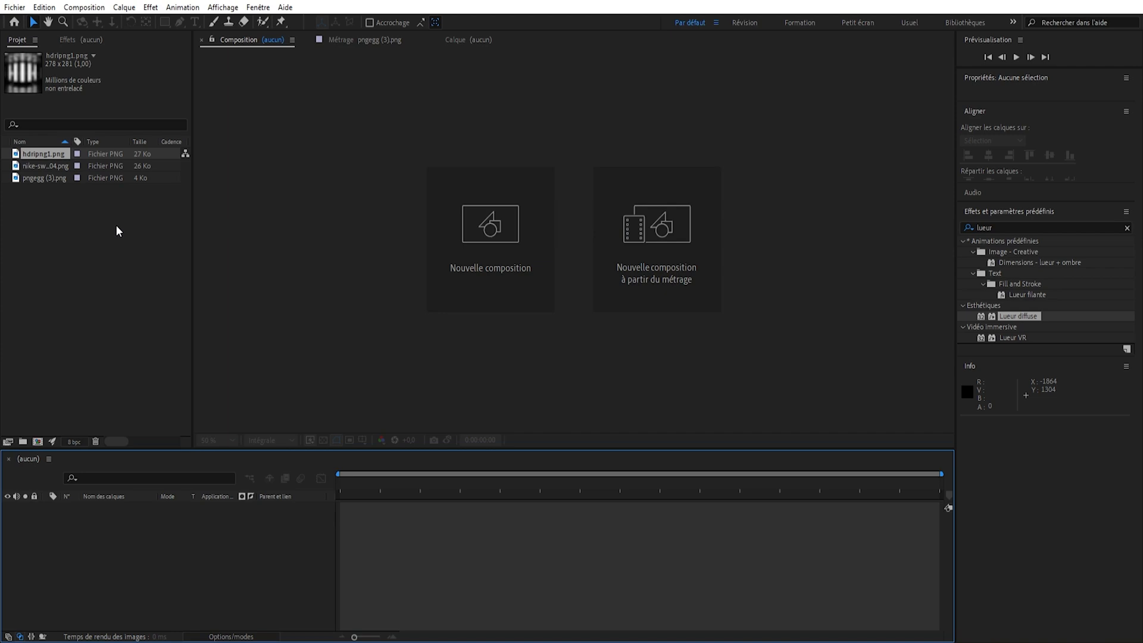
pyautogui.click(43, 169)
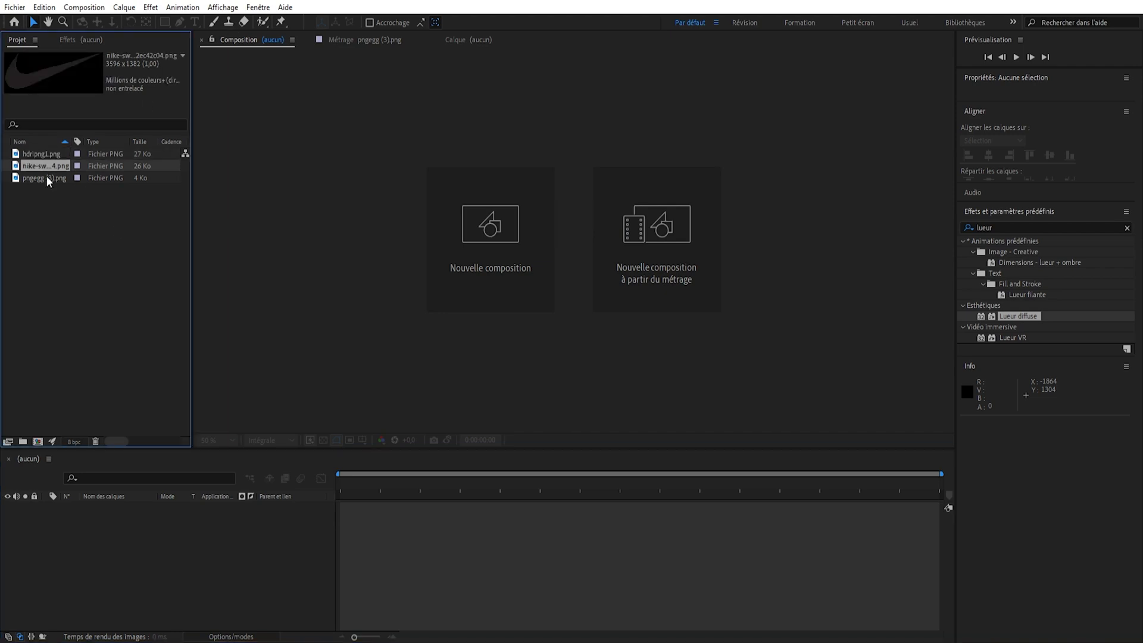
pyautogui.click(45, 175)
pyautogui.click(48, 169)
pyautogui.doubleClick(48, 169)
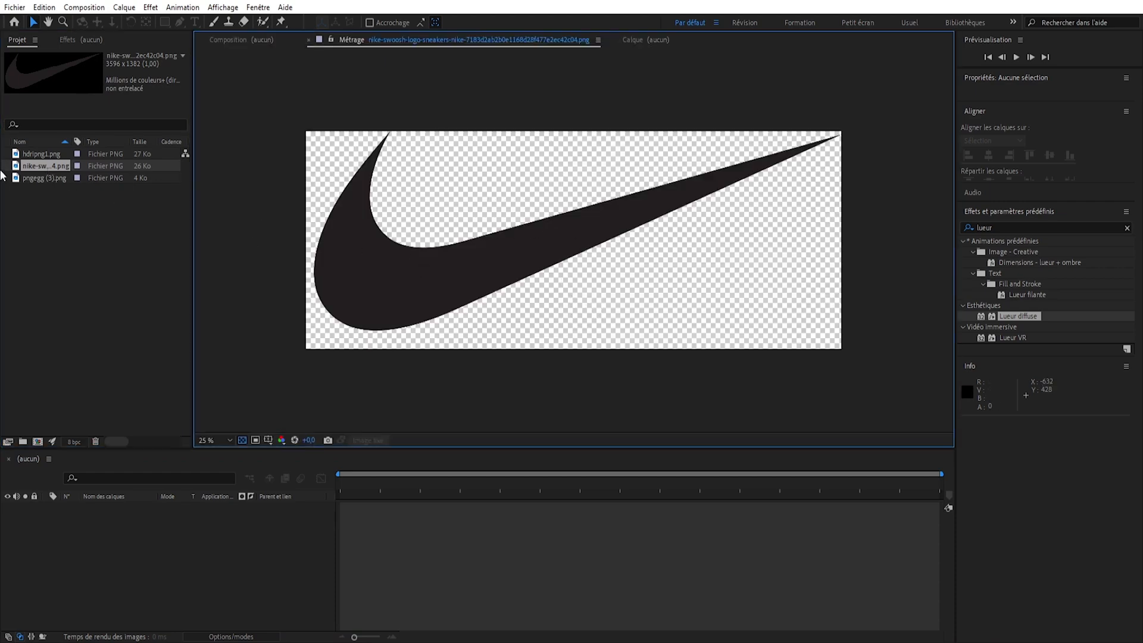
pyautogui.click(56, 178)
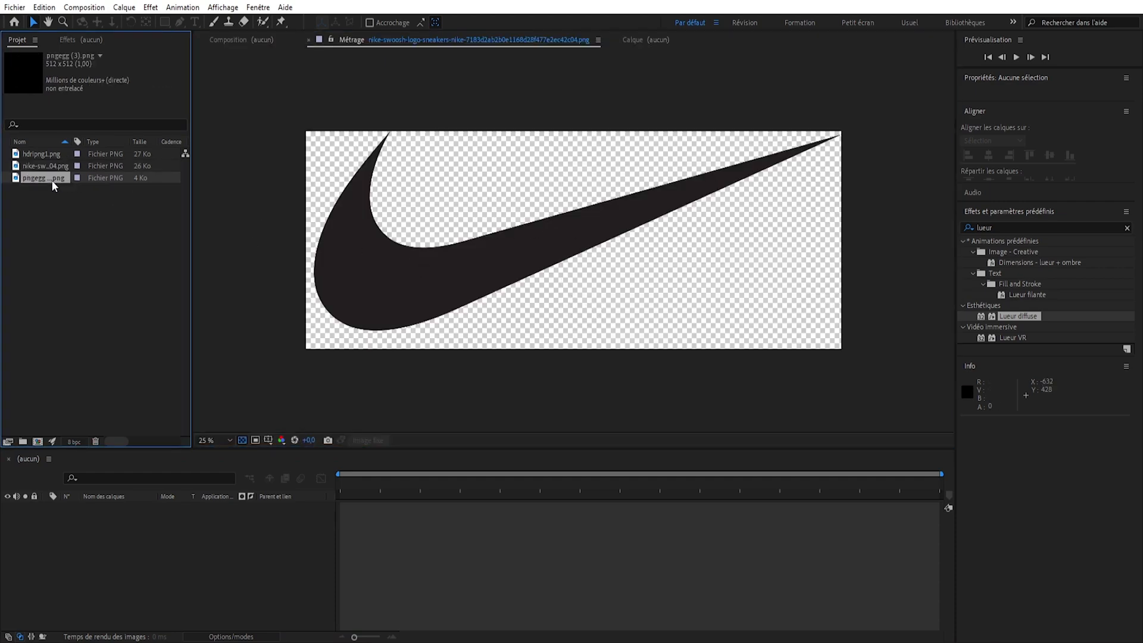
pyautogui.doubleClick(52, 181)
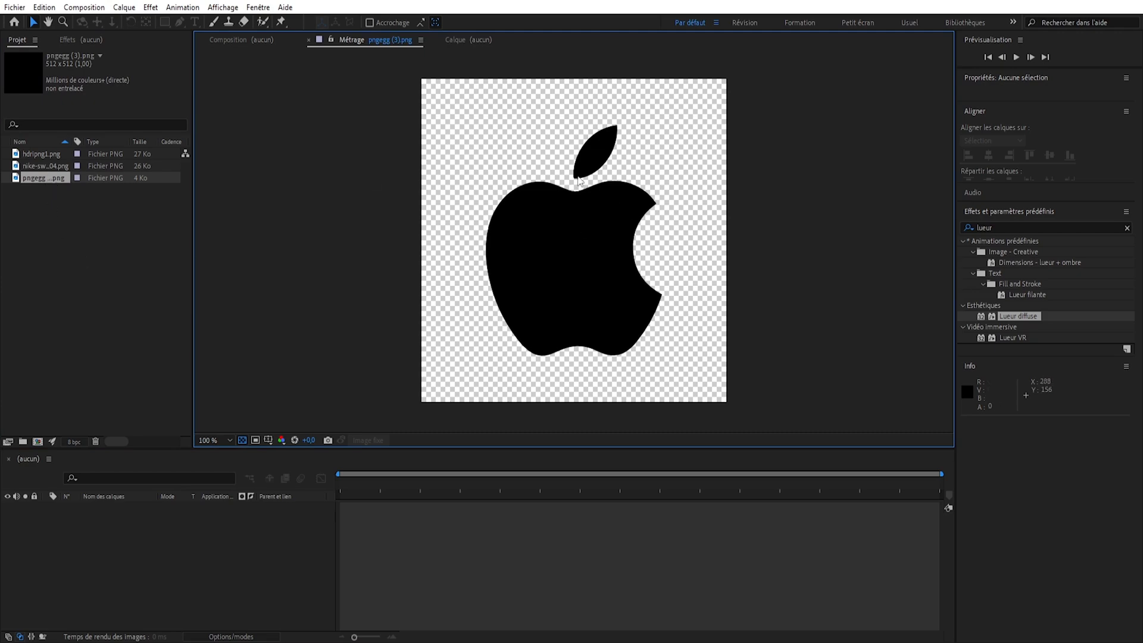
# Step: Open hdripng1.png as footage and examine its blurred light-stripe pattern up close
pyautogui.click(56, 232)
pyautogui.click(43, 155)
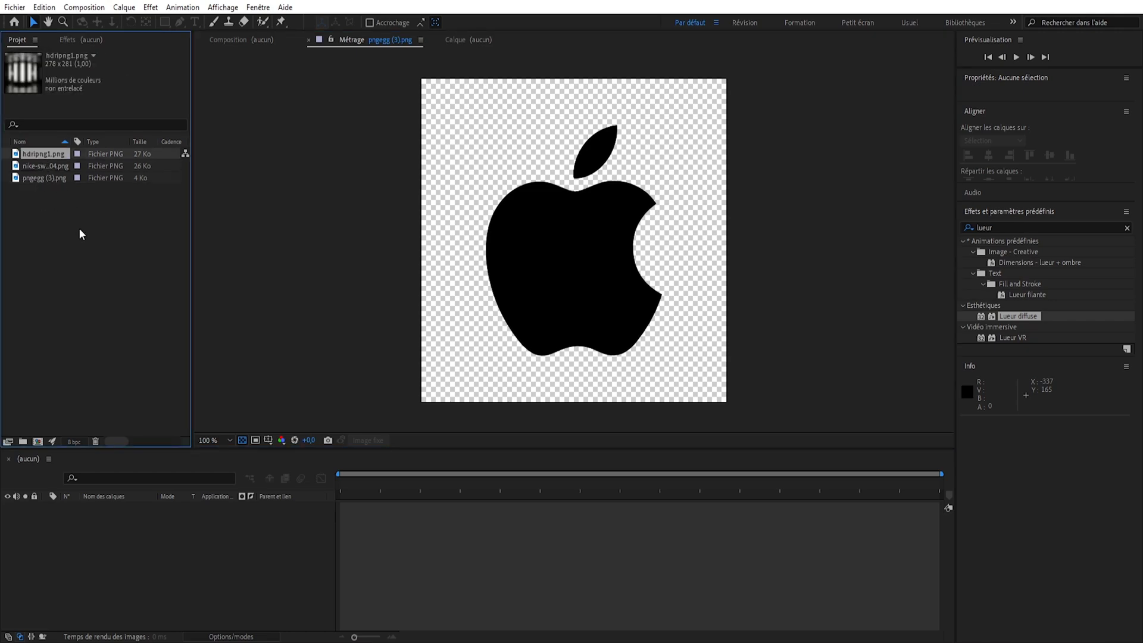
pyautogui.doubleClick(52, 154)
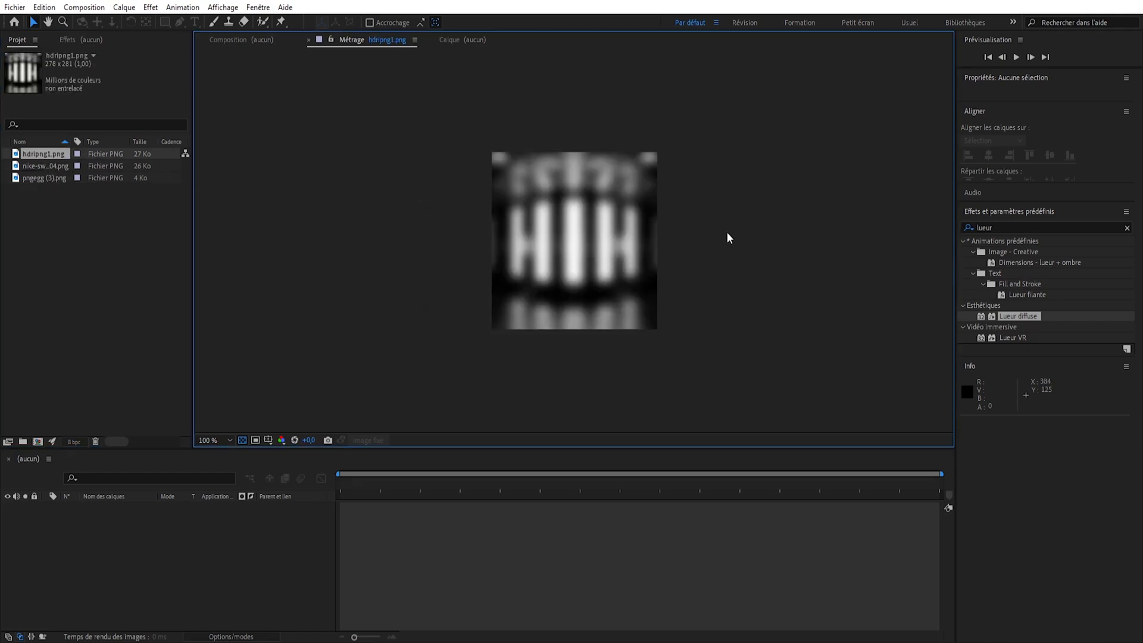
pyautogui.scroll(4, 491, 266)
pyautogui.scroll(-4, 494, 263)
pyautogui.scroll(2, 495, 268)
pyautogui.scroll(-2, 494, 268)
pyautogui.scroll(2, 590, 297)
pyautogui.scroll(-2, 590, 297)
pyautogui.scroll(2, 538, 287)
pyautogui.scroll(-2, 538, 287)
pyautogui.scroll(1, 538, 283)
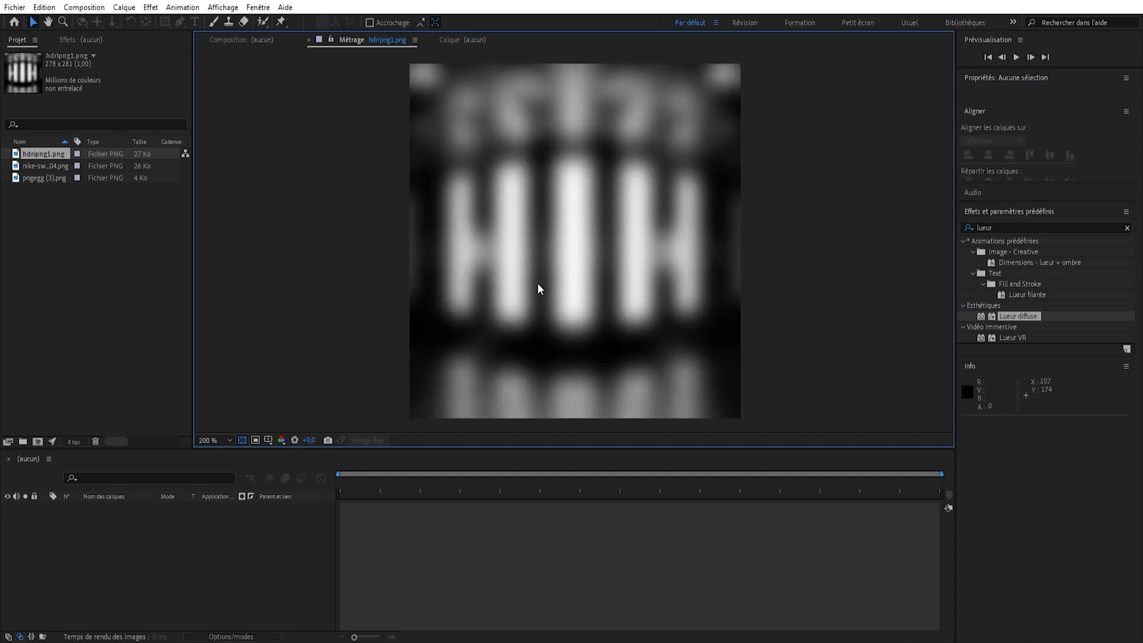
pyautogui.scroll(-1, 537, 284)
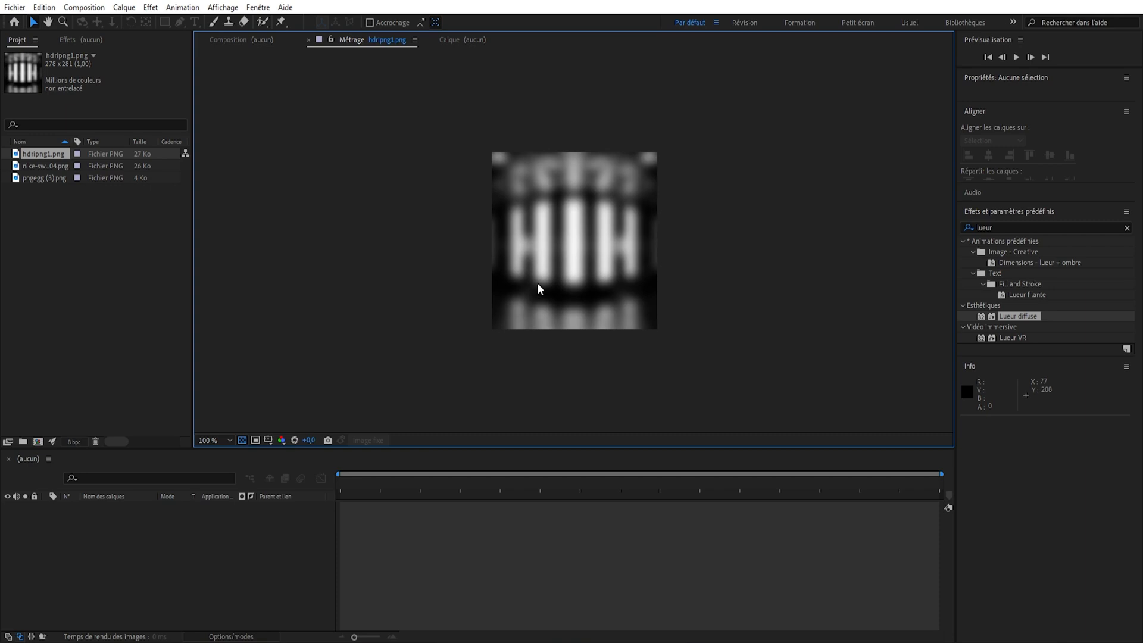
pyautogui.click(77, 292)
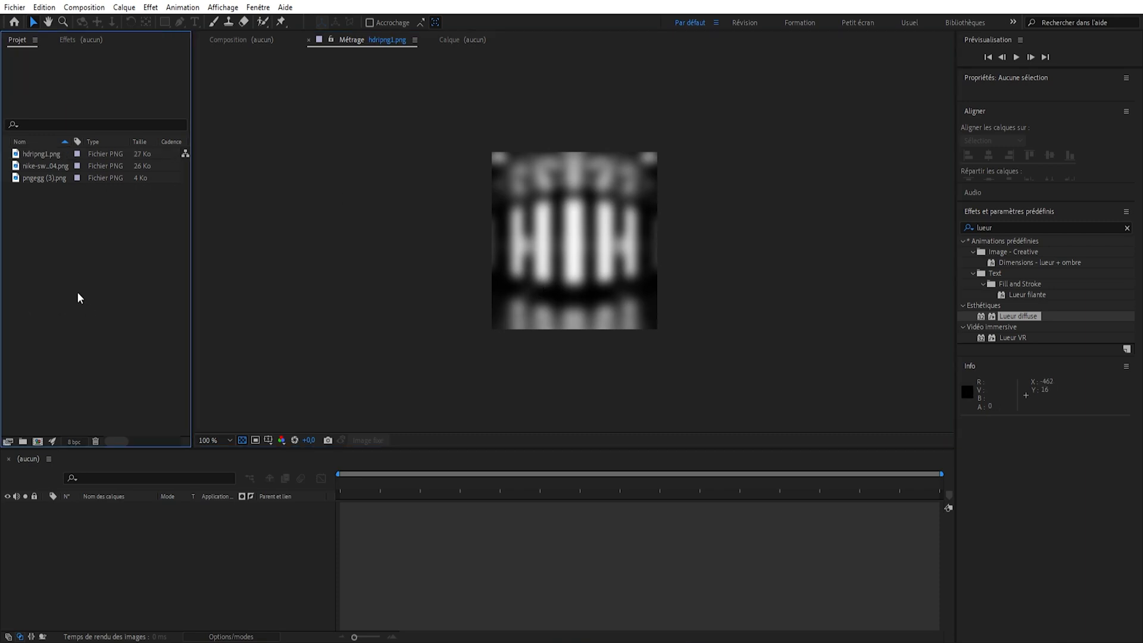
pyautogui.click(131, 564)
pyautogui.click(55, 155)
pyautogui.click(55, 176)
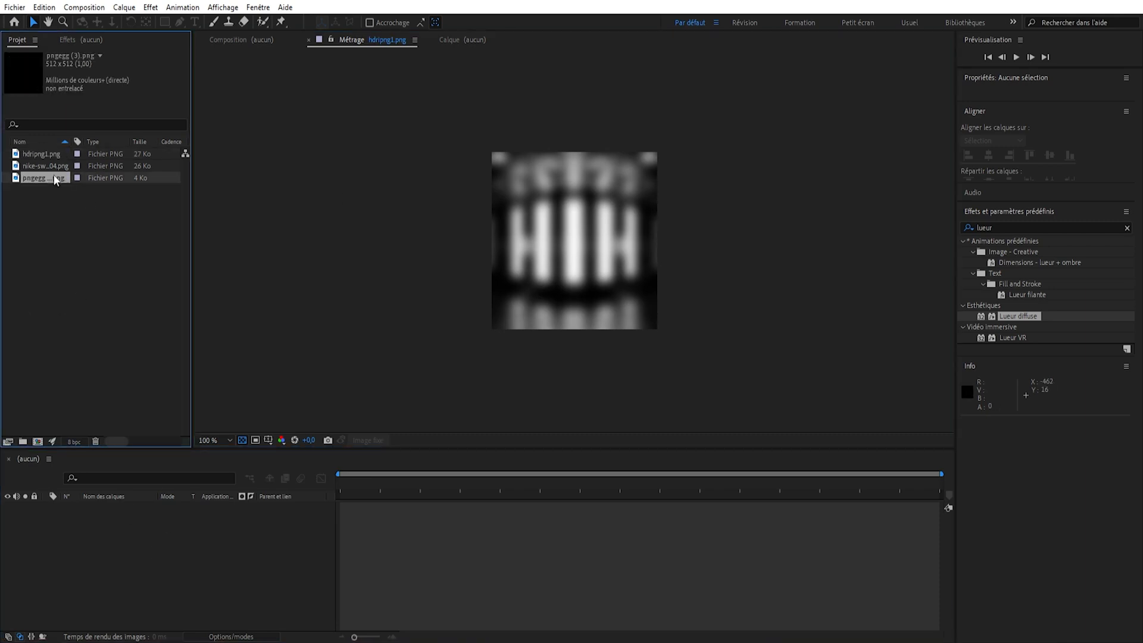
pyautogui.click(53, 167)
# Step: Create a 1920x1080 composition named "effet chrome" at 29,97 frames per second with a five-second duration
pyautogui.rightClick(154, 256)
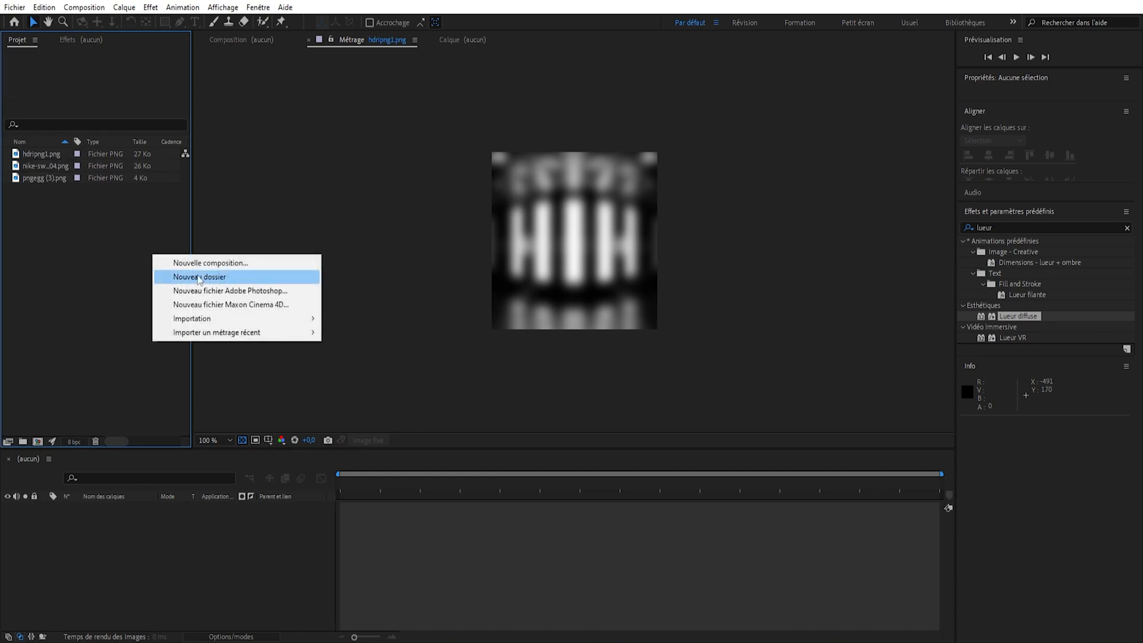
pyautogui.click(179, 261)
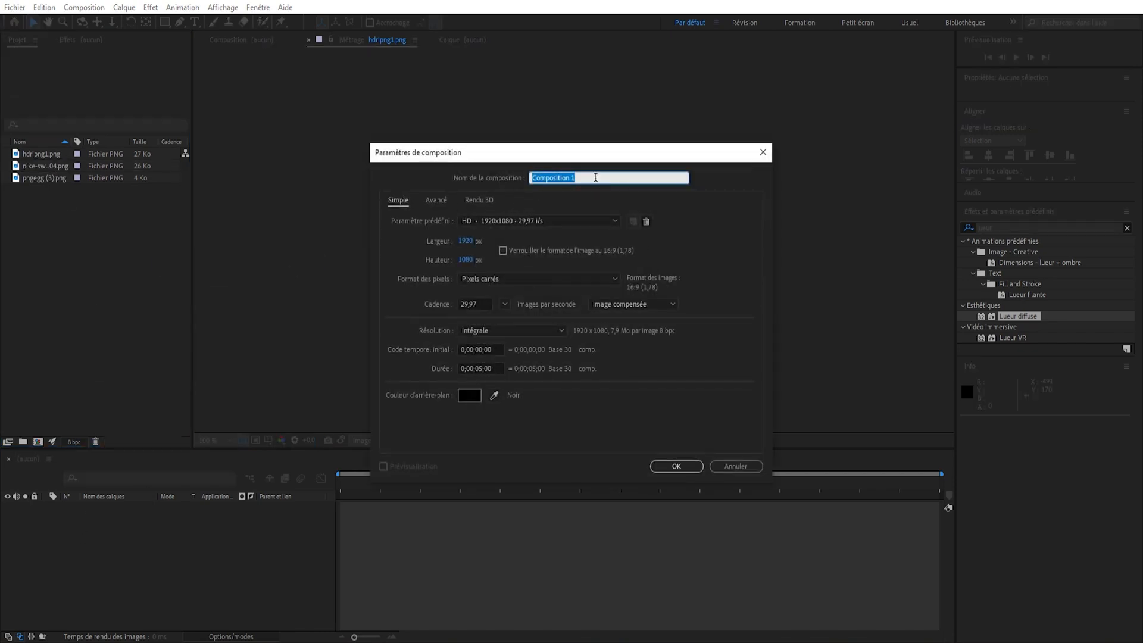
pyautogui.write('effet chrome')
pyautogui.click(679, 467)
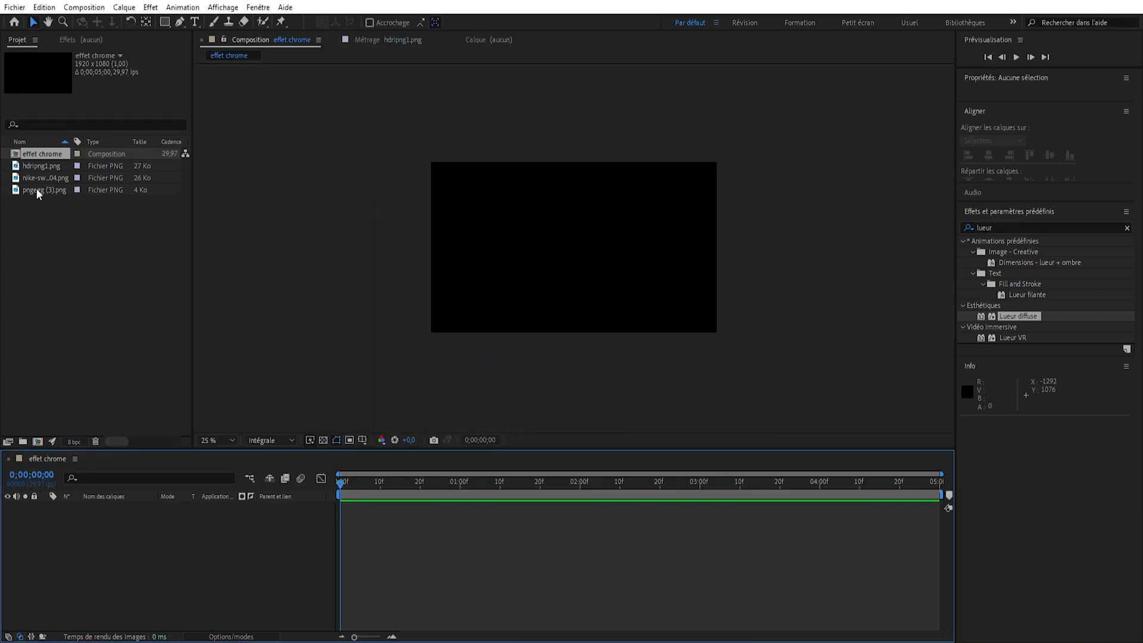
# Step: Add a text layer reading "TUTORIAL" to the effet chrome composition
pyautogui.click(41, 166)
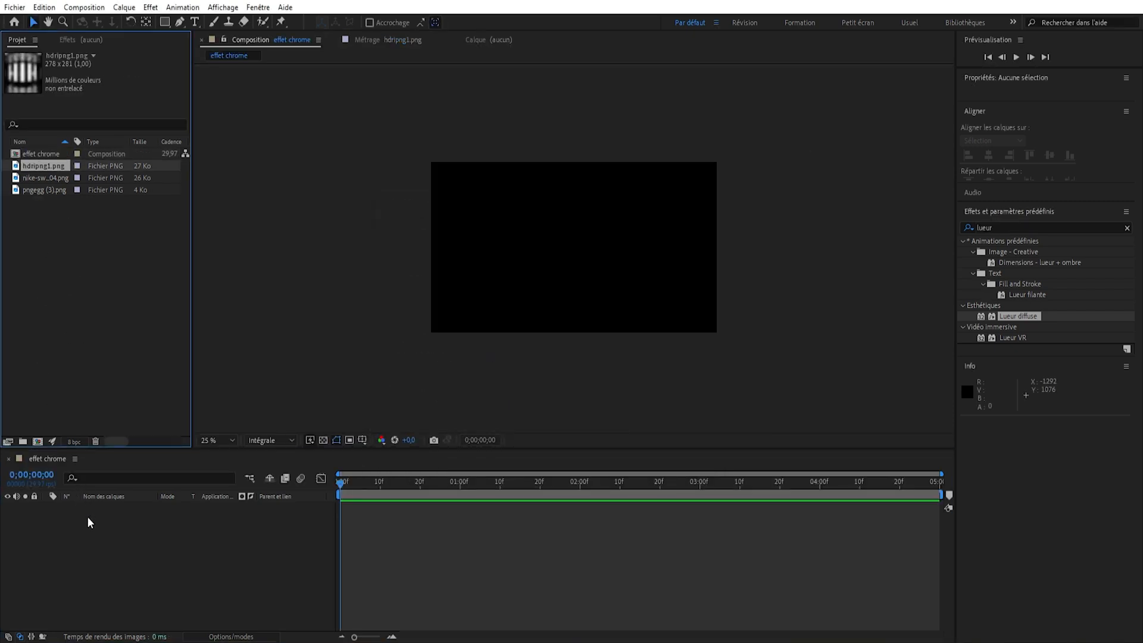
pyautogui.rightClick(89, 539)
pyautogui.moveTo(191, 389)
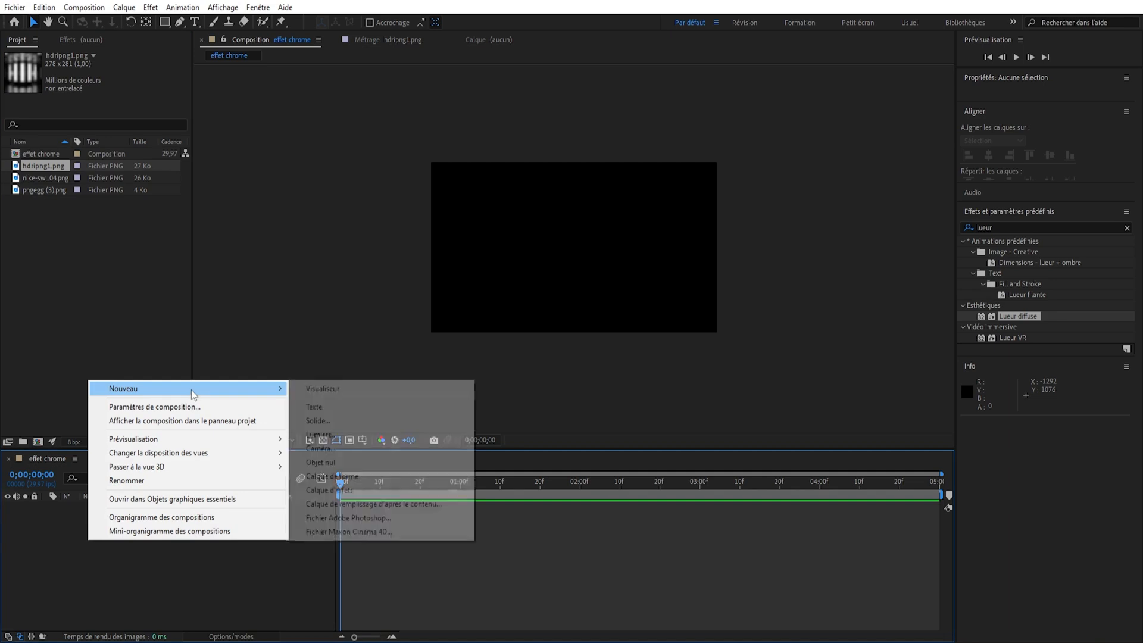
pyautogui.click(358, 407)
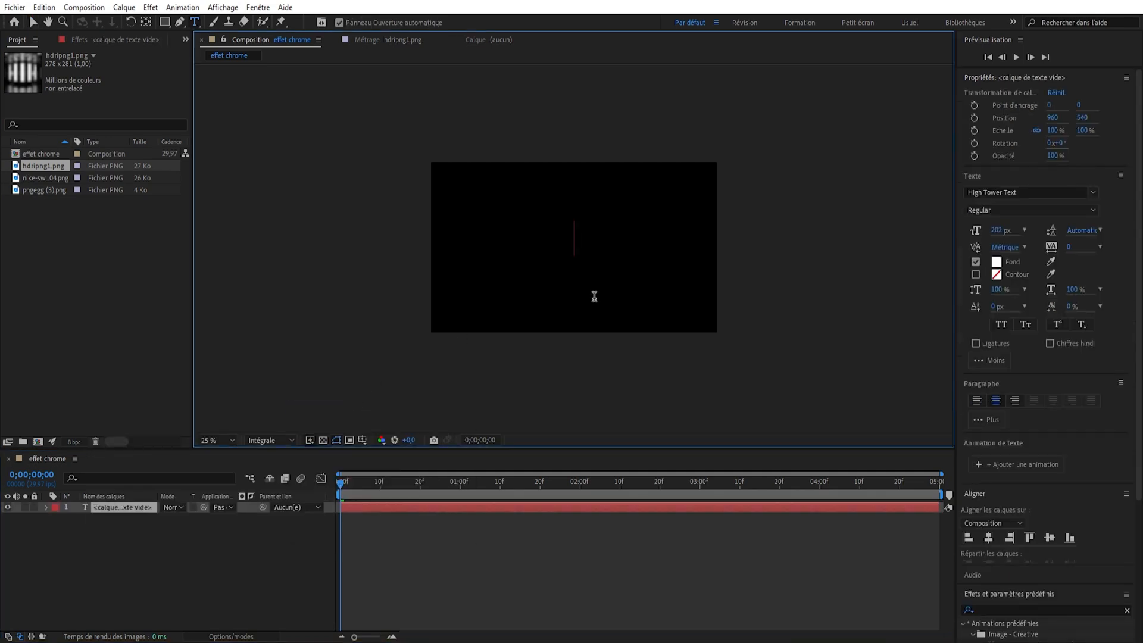
pyautogui.write('Tu')
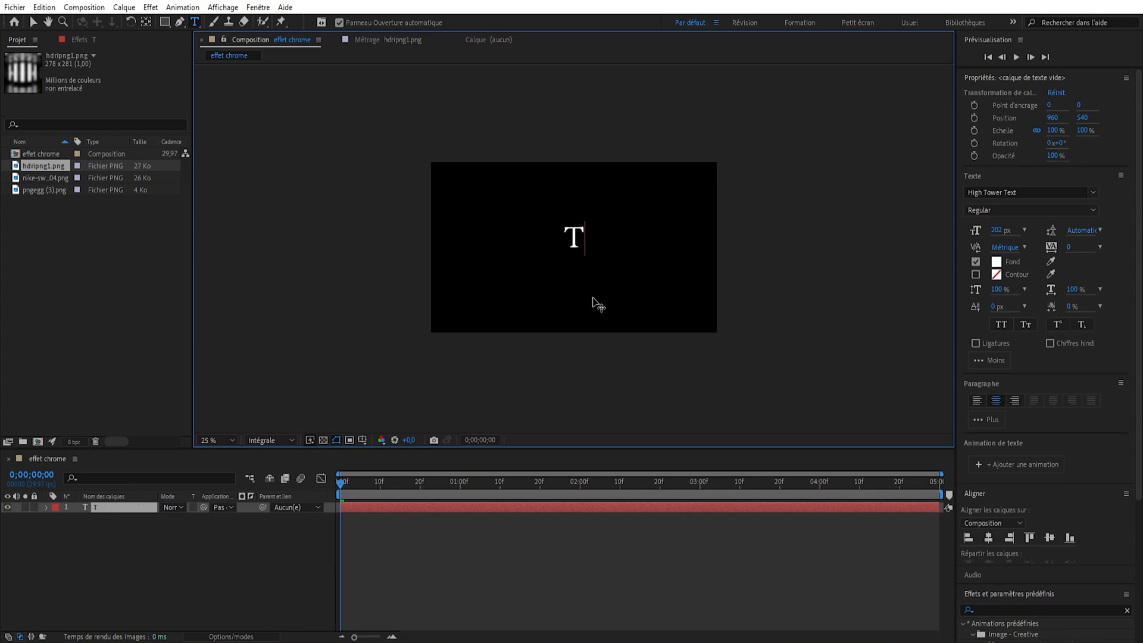
pyautogui.press('BackSpace')
pyautogui.press('BackSpace')
pyautogui.write('TTU')
pyautogui.press('BackSpace')
pyautogui.press('BackSpace')
pyautogui.write('UTORIAL')
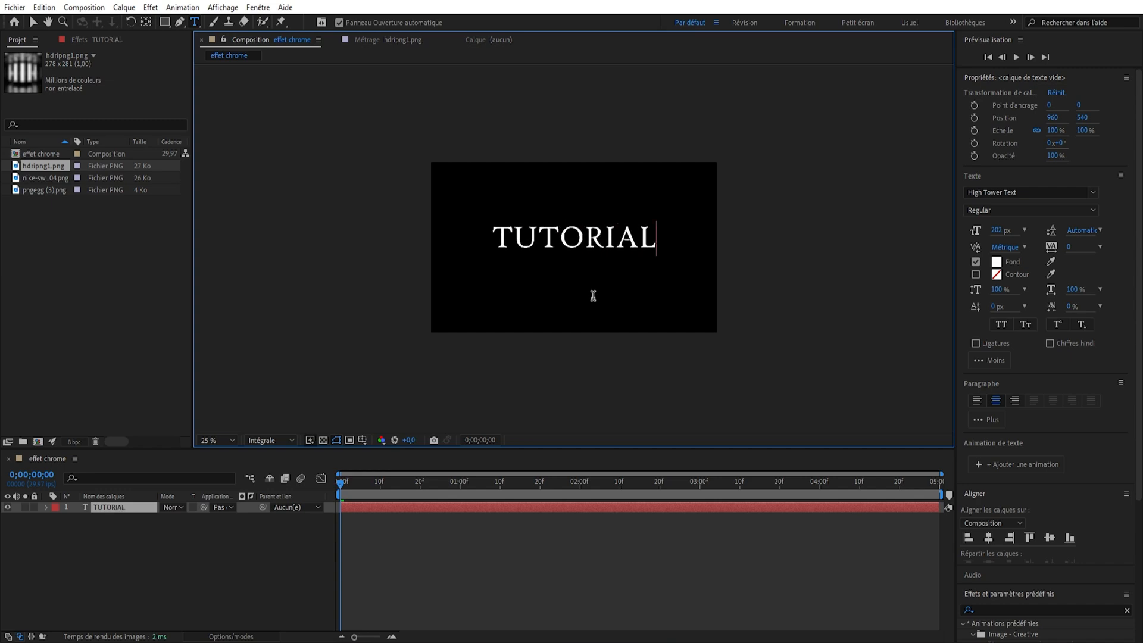
# Step: Center the TUTORIAL text layer horizontally and vertically in the composition, with display refresh enabled
pyautogui.click(1051, 539)
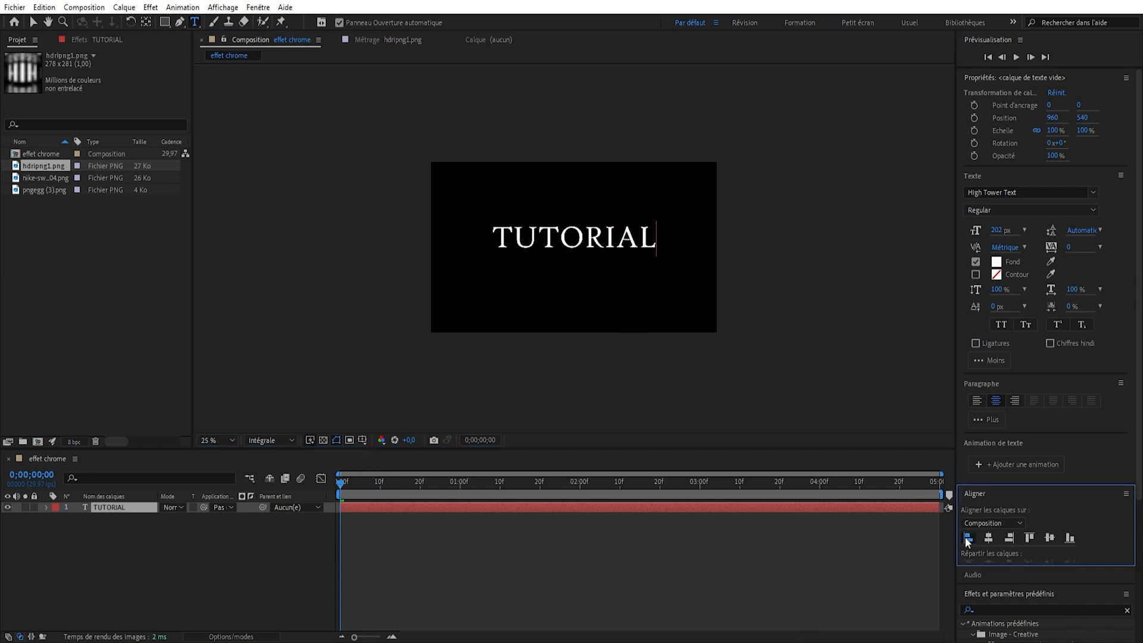
pyautogui.click(1048, 541)
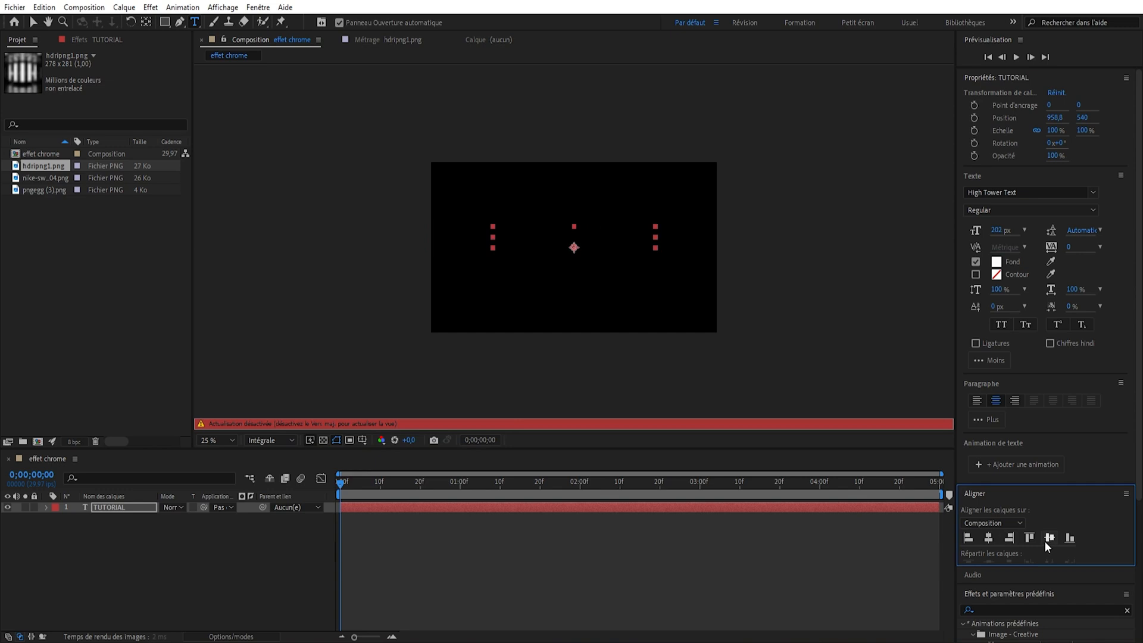
pyautogui.click(1049, 539)
pyautogui.press('capslock')
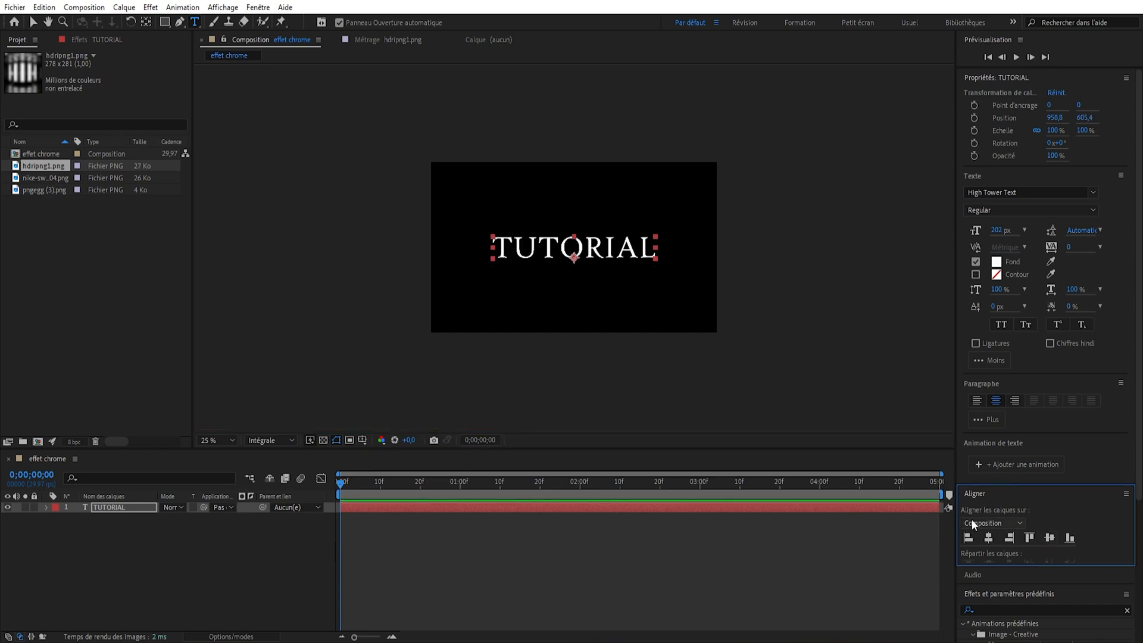
pyautogui.press('.')
pyautogui.press('.')
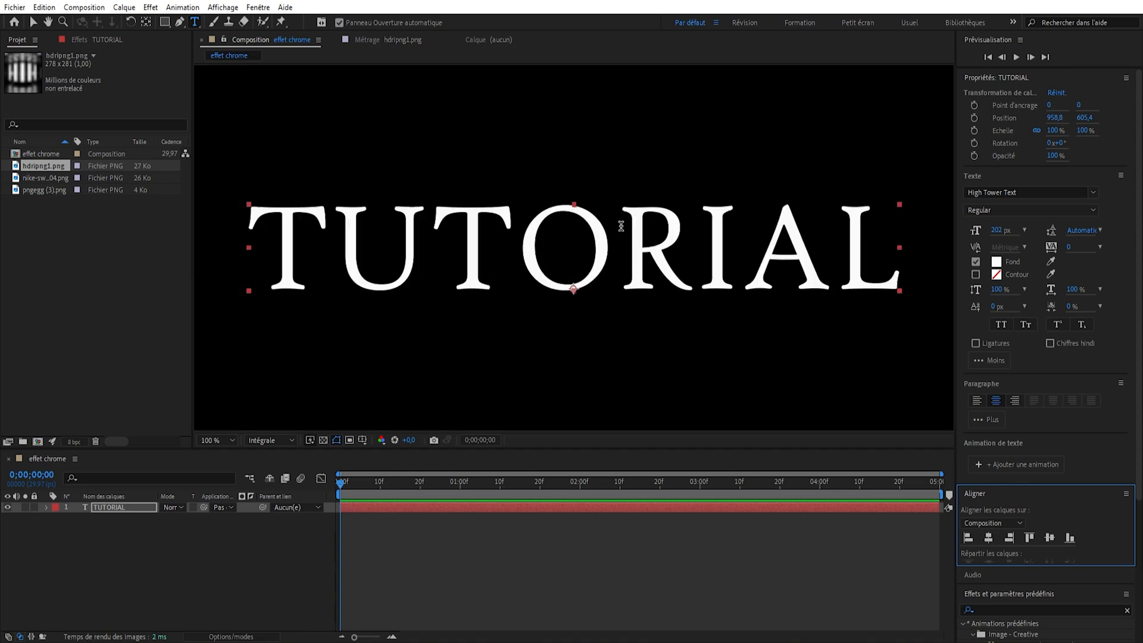
pyautogui.press(',')
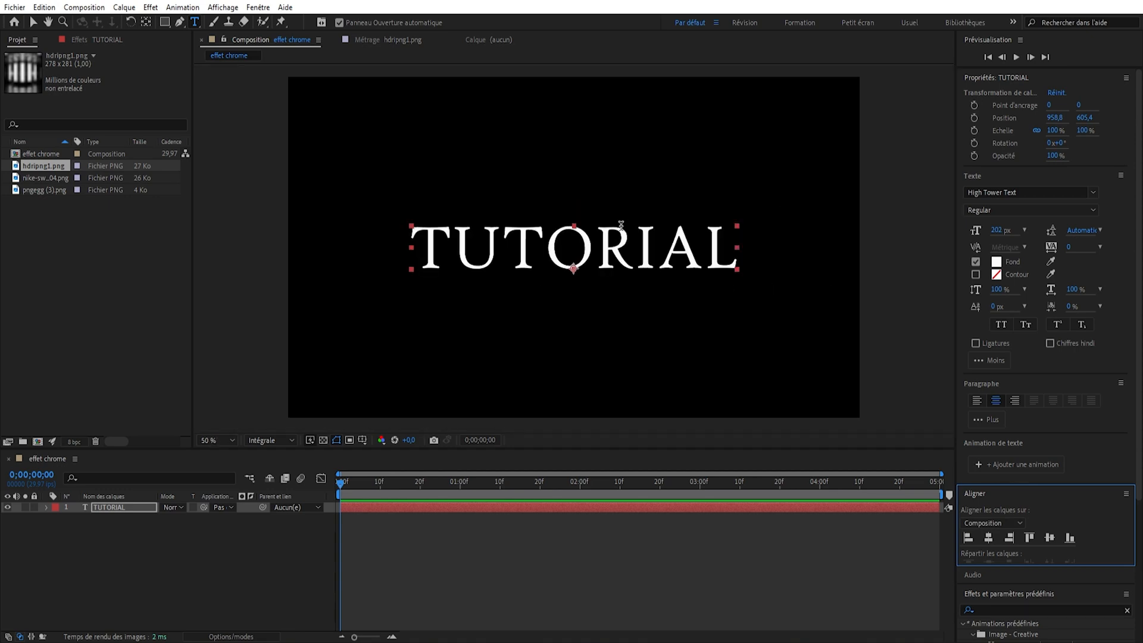
pyautogui.press('.')
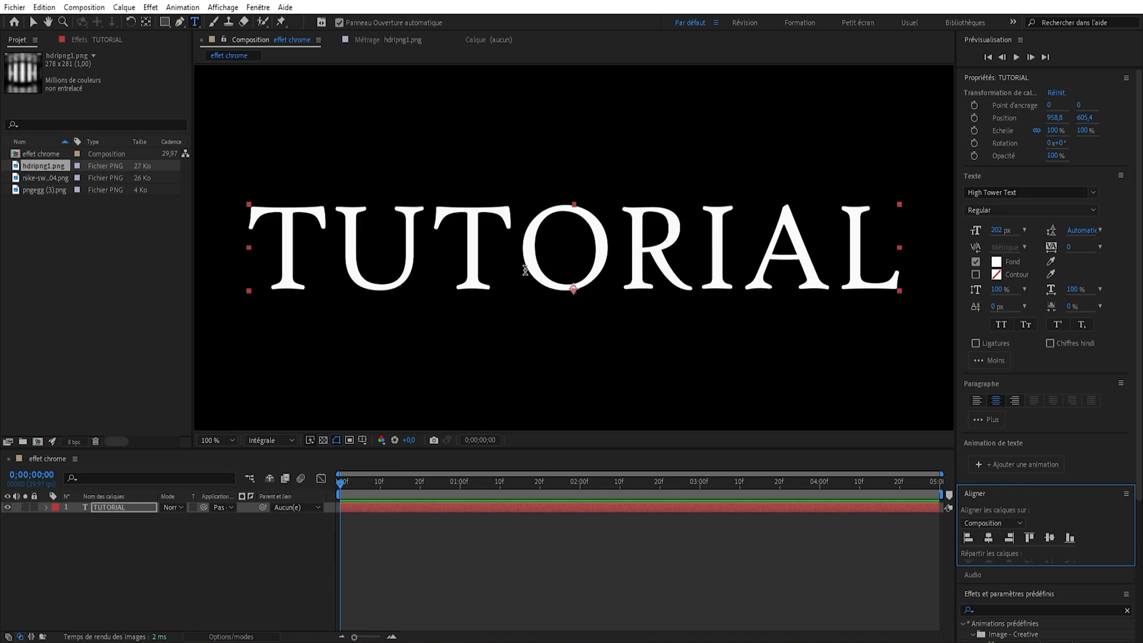
pyautogui.press(',')
pyautogui.click(729, 238)
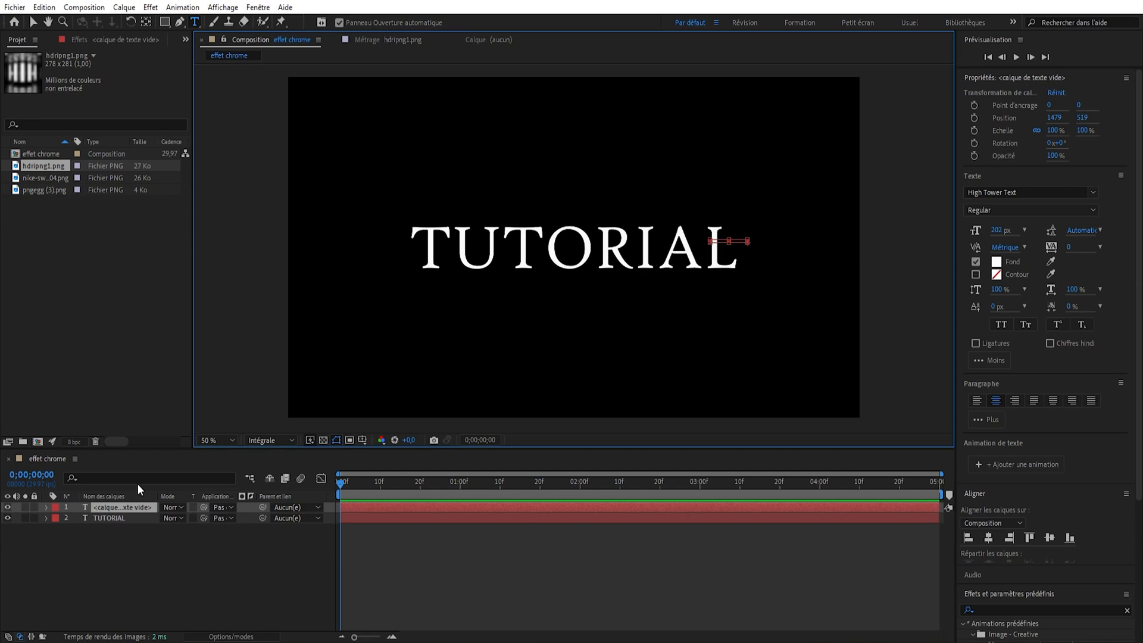
pyautogui.click(137, 507)
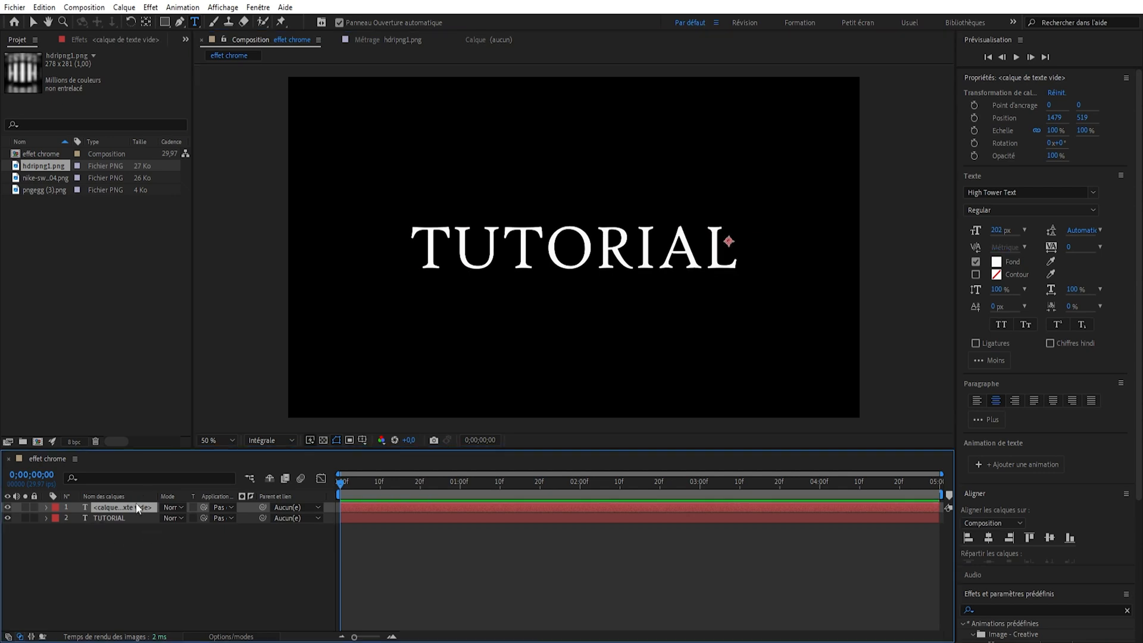
pyautogui.rightClick(137, 508)
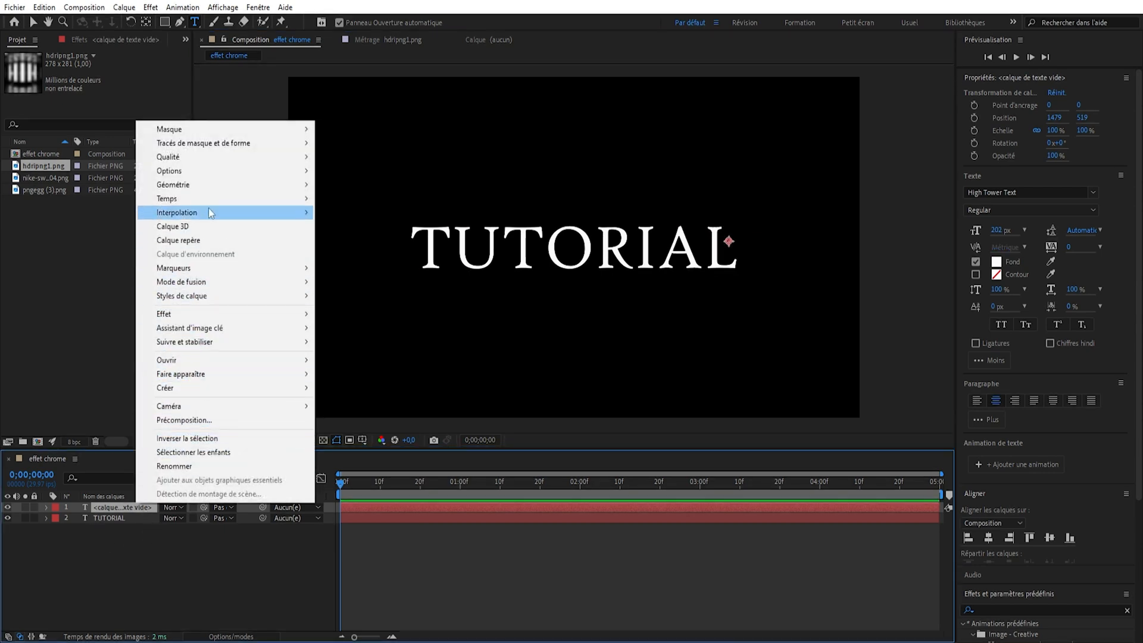
pyautogui.click(119, 508)
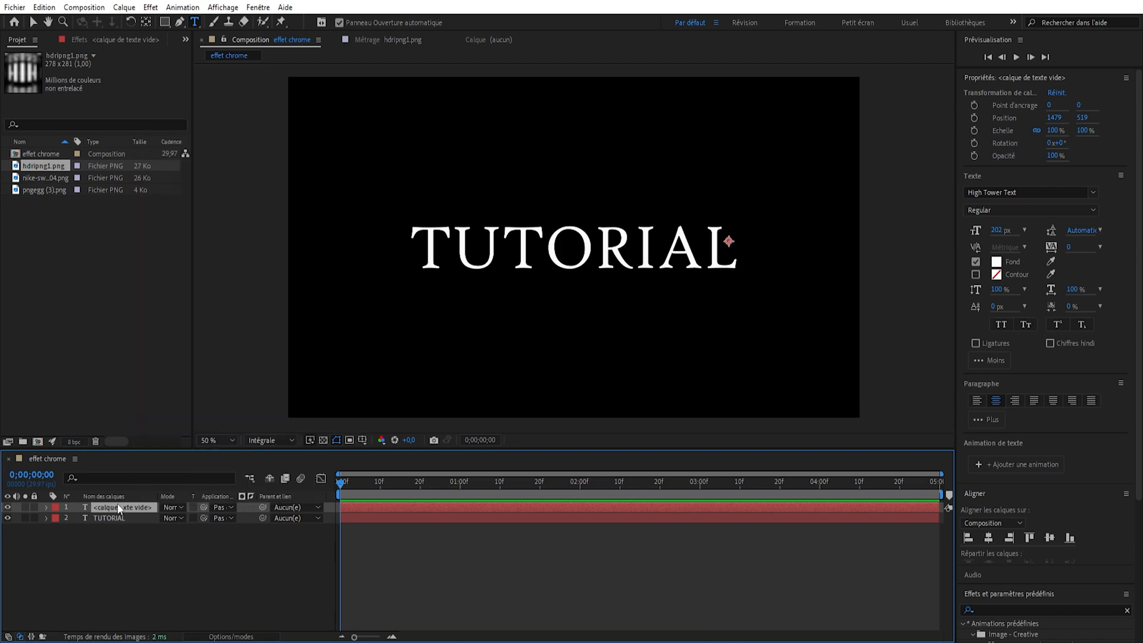
pyautogui.press('Delete')
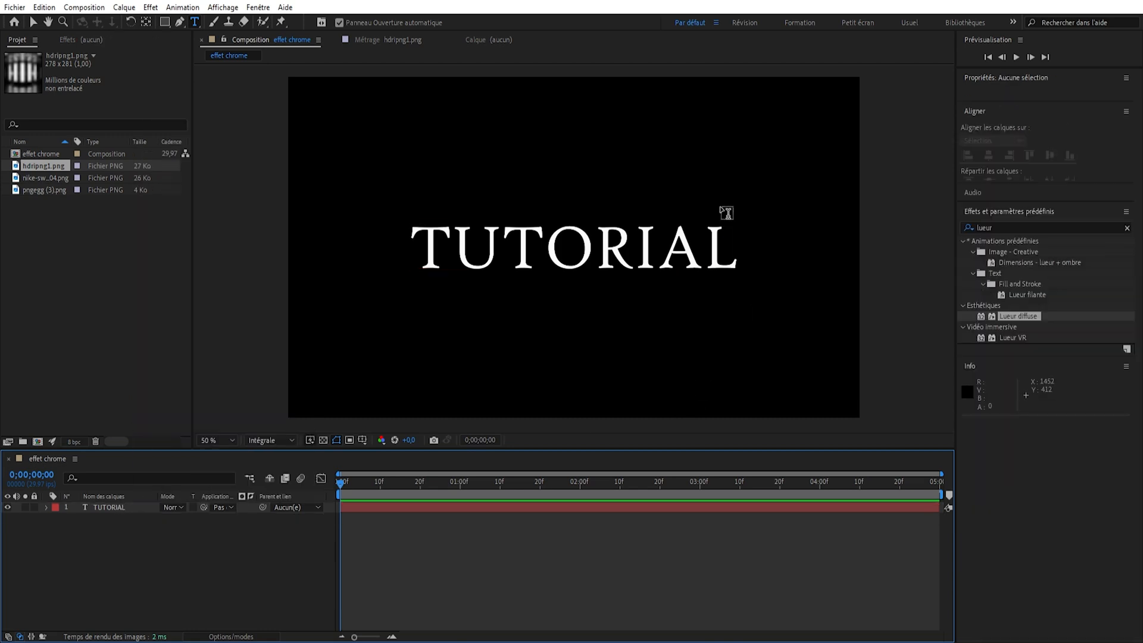
# Step: Try the Goudy Stout and Gill Sans Ultra Bold fonts on the TUTORIAL text
pyautogui.moveTo(721, 244); pyautogui.dragTo(288, 237)
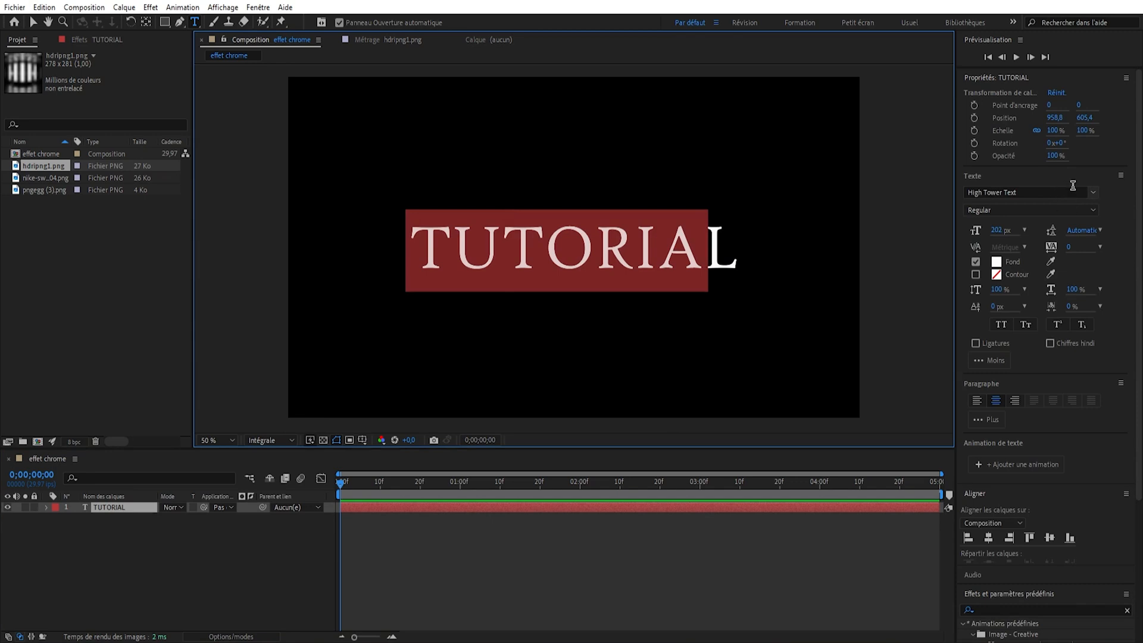
pyautogui.click(1094, 192)
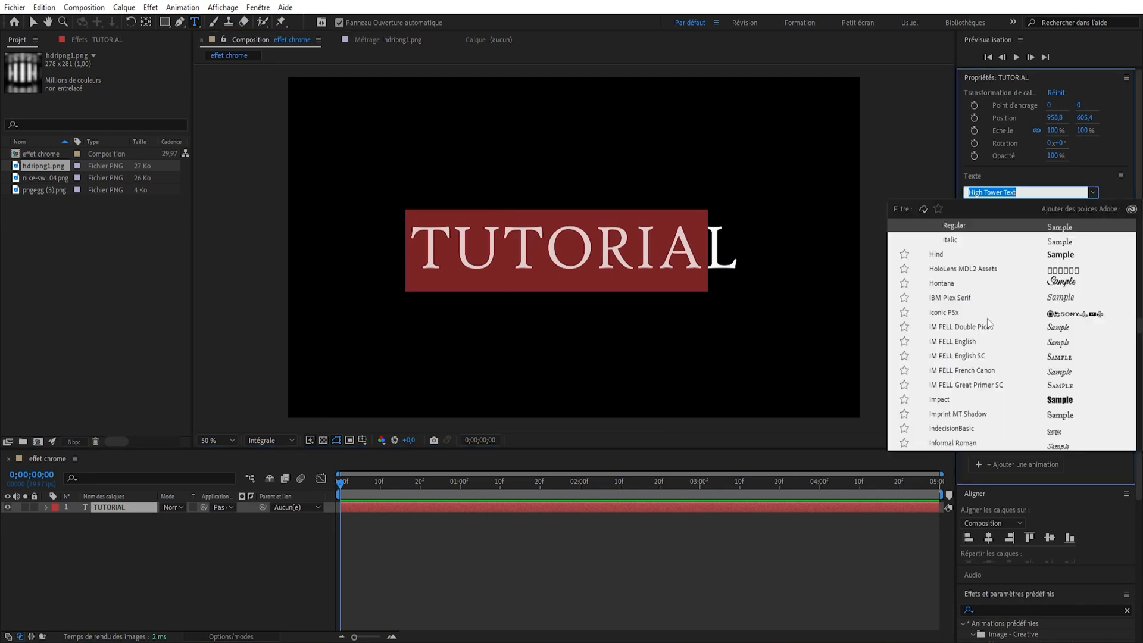
pyautogui.scroll(4, 988, 322)
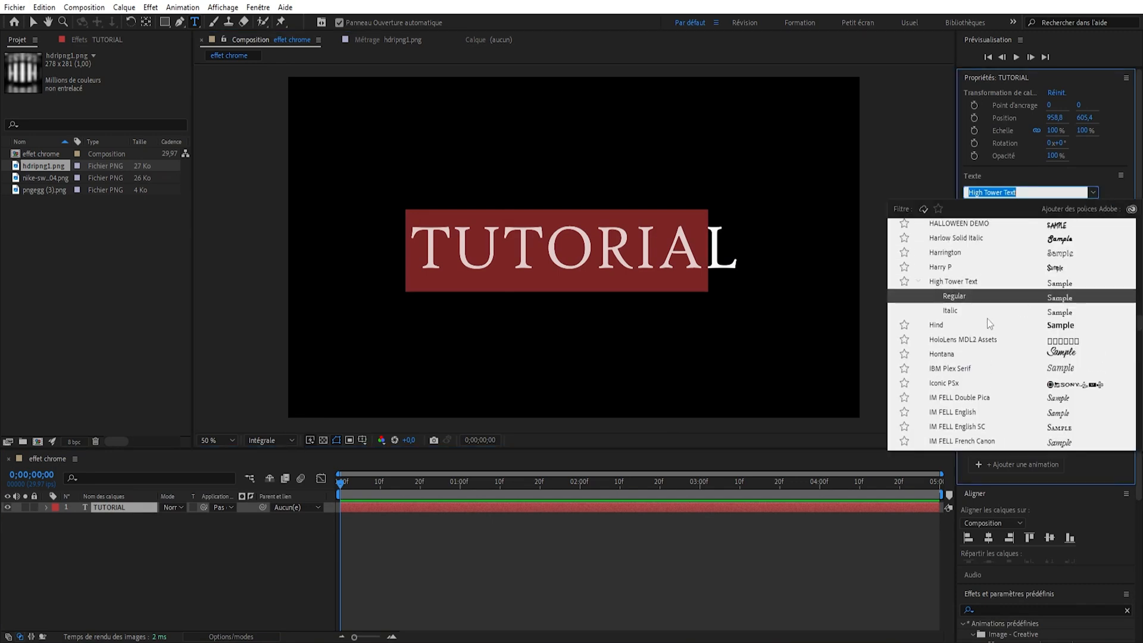
pyautogui.scroll(2, 988, 320)
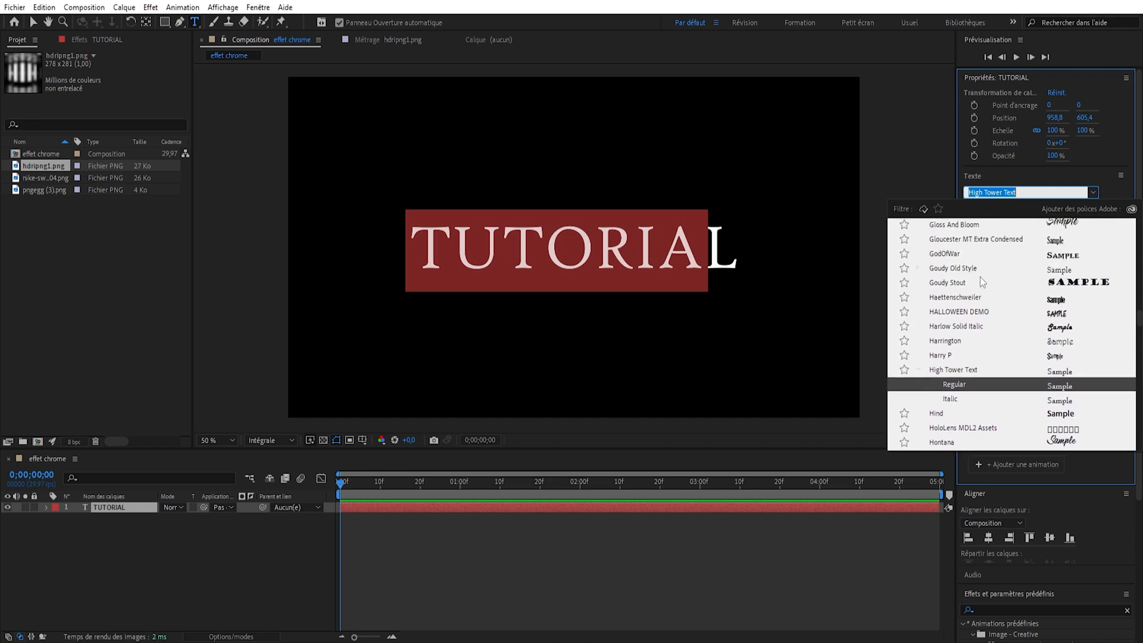
pyautogui.click(980, 281)
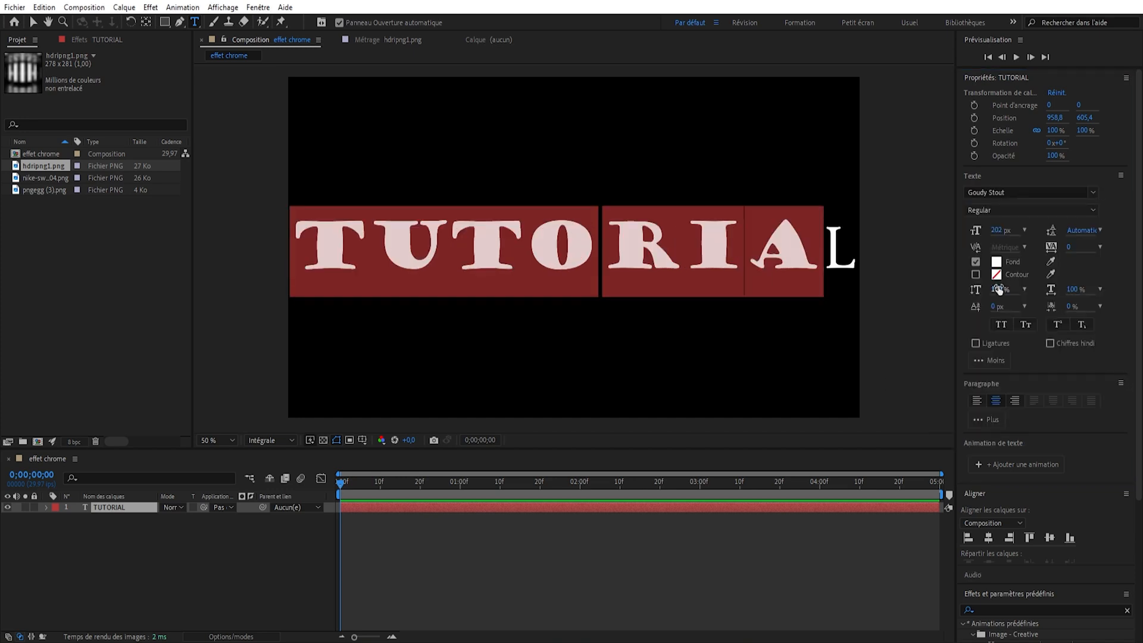
pyautogui.click(1094, 192)
pyautogui.scroll(4, 1005, 295)
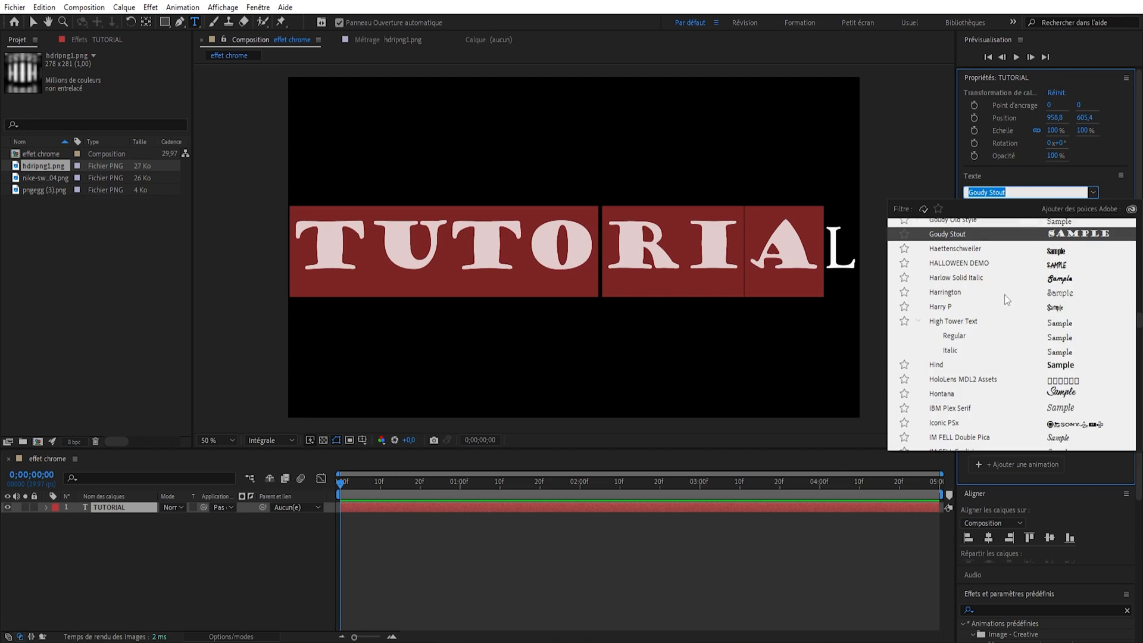
pyautogui.scroll(6, 1001, 304)
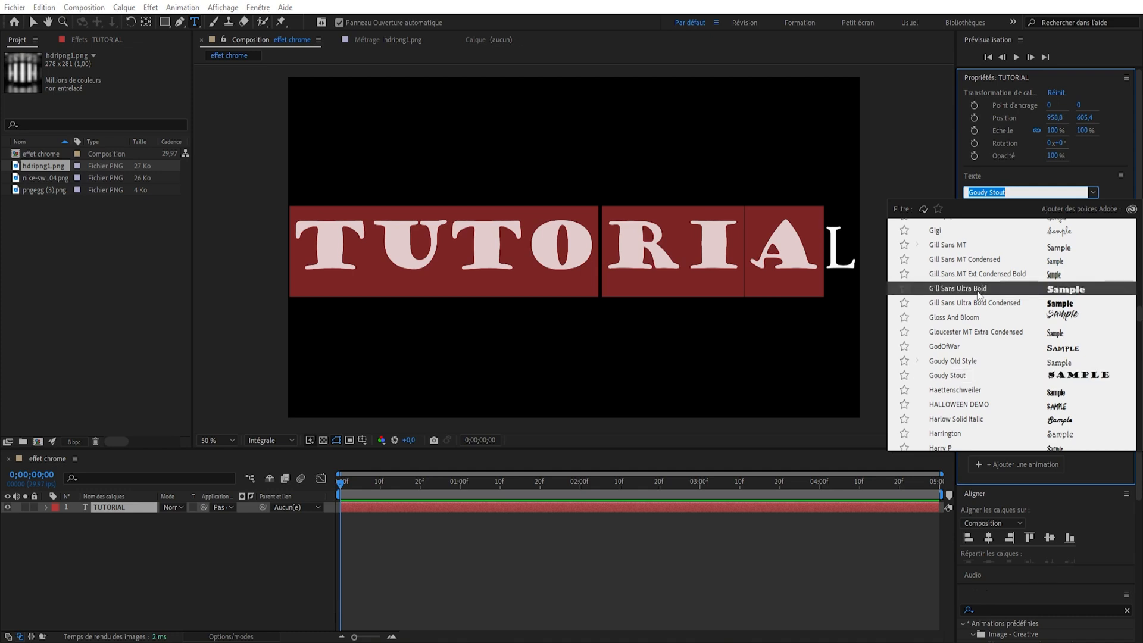
pyautogui.click(978, 291)
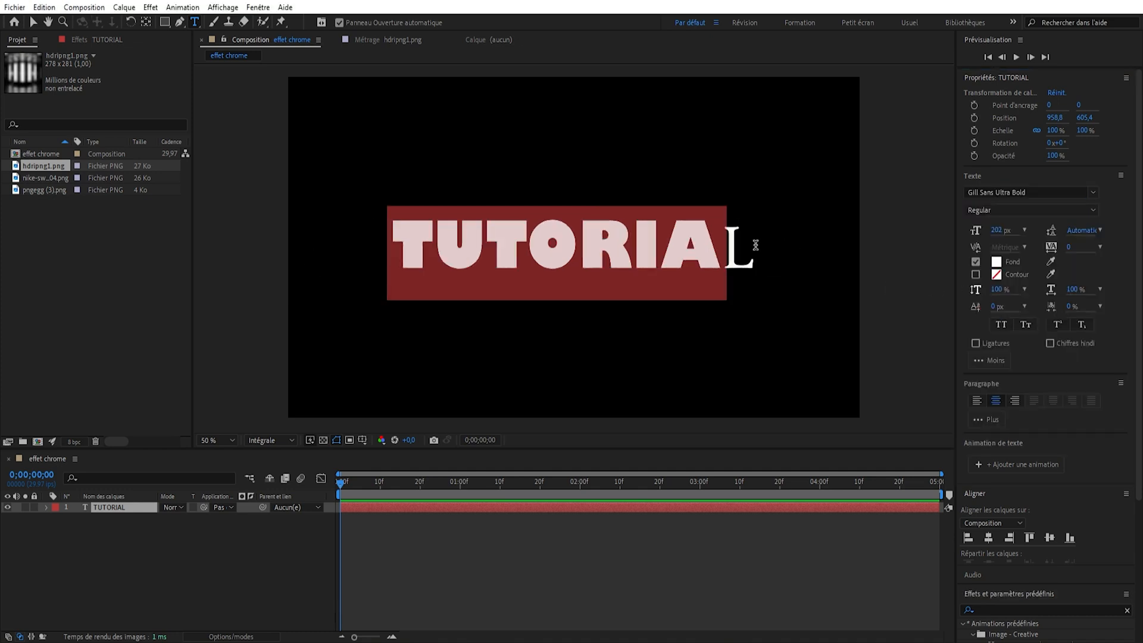
# Step: Set the font of the entire TUTORIAL text to Ghostbusters
pyautogui.moveTo(745, 224); pyautogui.dragTo(355, 247)
pyautogui.click(1092, 210)
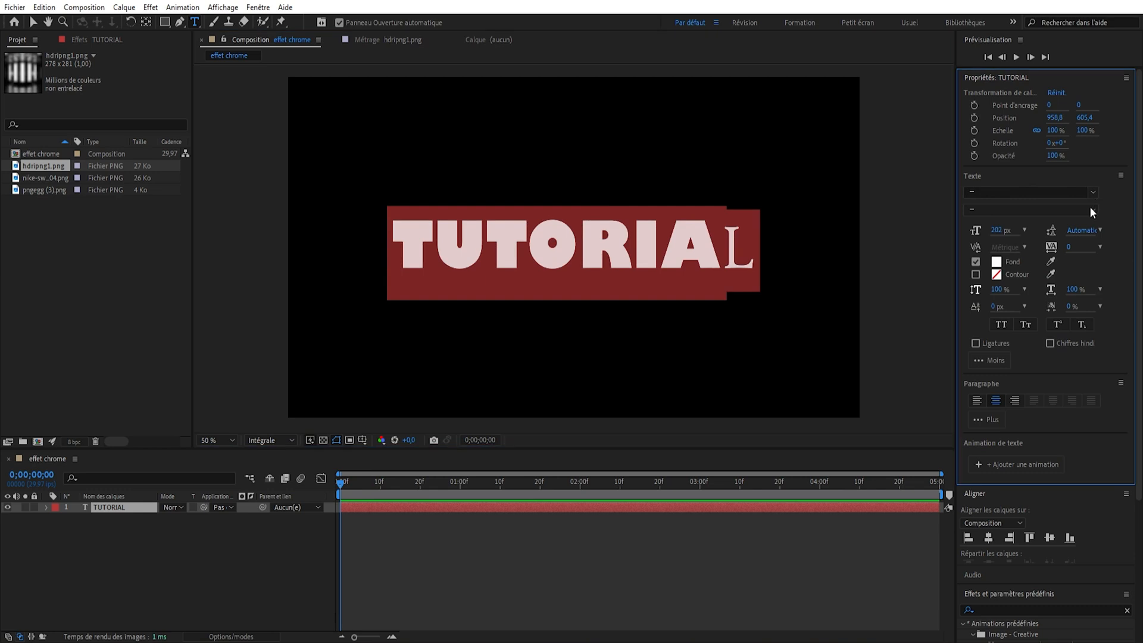
pyautogui.click(1094, 192)
pyautogui.scroll(4, 1026, 281)
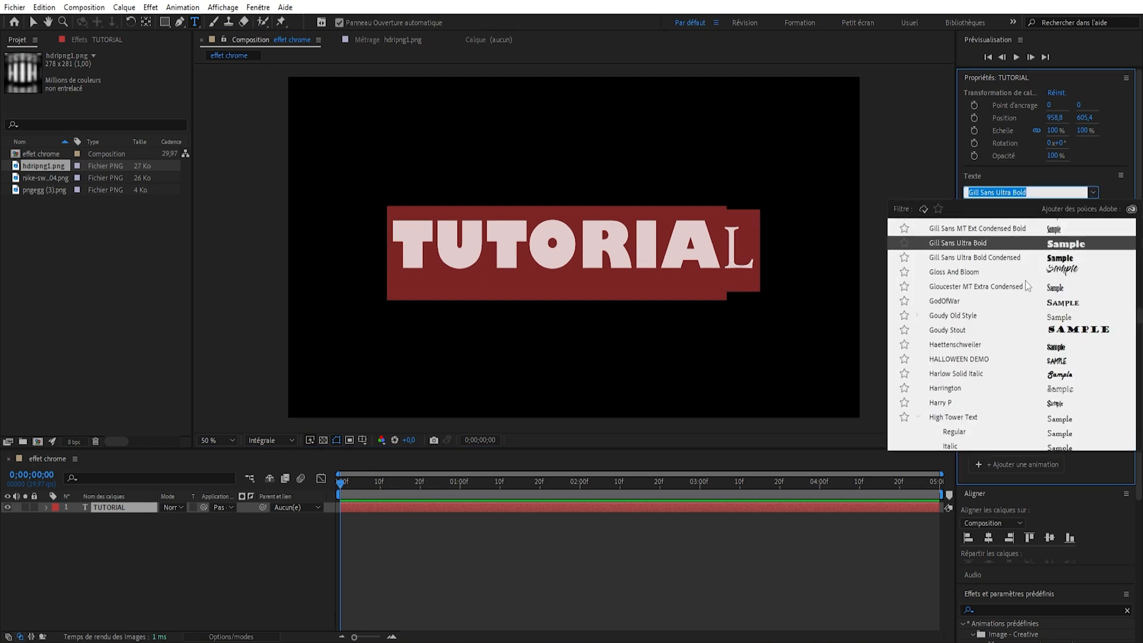
pyautogui.scroll(2, 1026, 281)
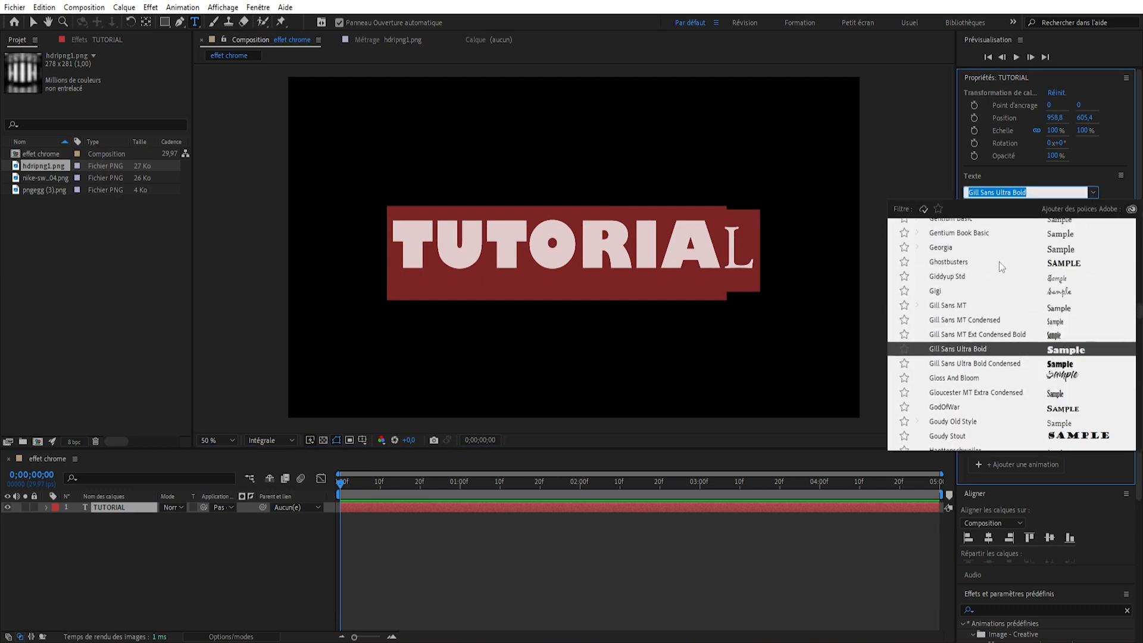
pyautogui.click(999, 262)
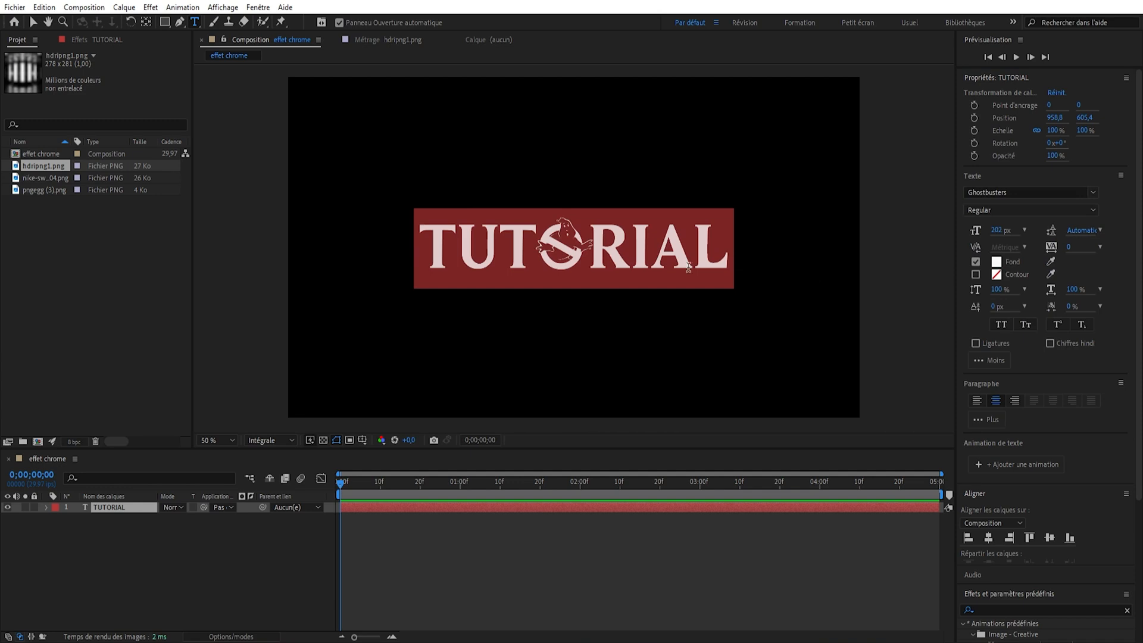
pyautogui.click(126, 582)
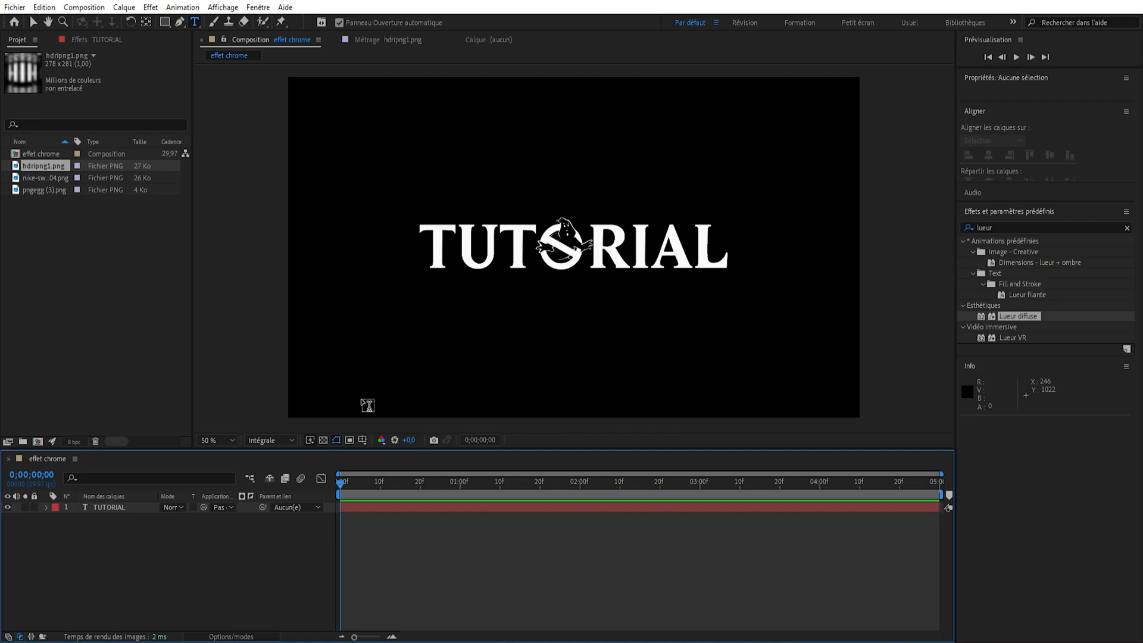
# Step: Precompose the TUTORIAL text layer as a new composition named "texte"
pyautogui.rightClick(112, 507)
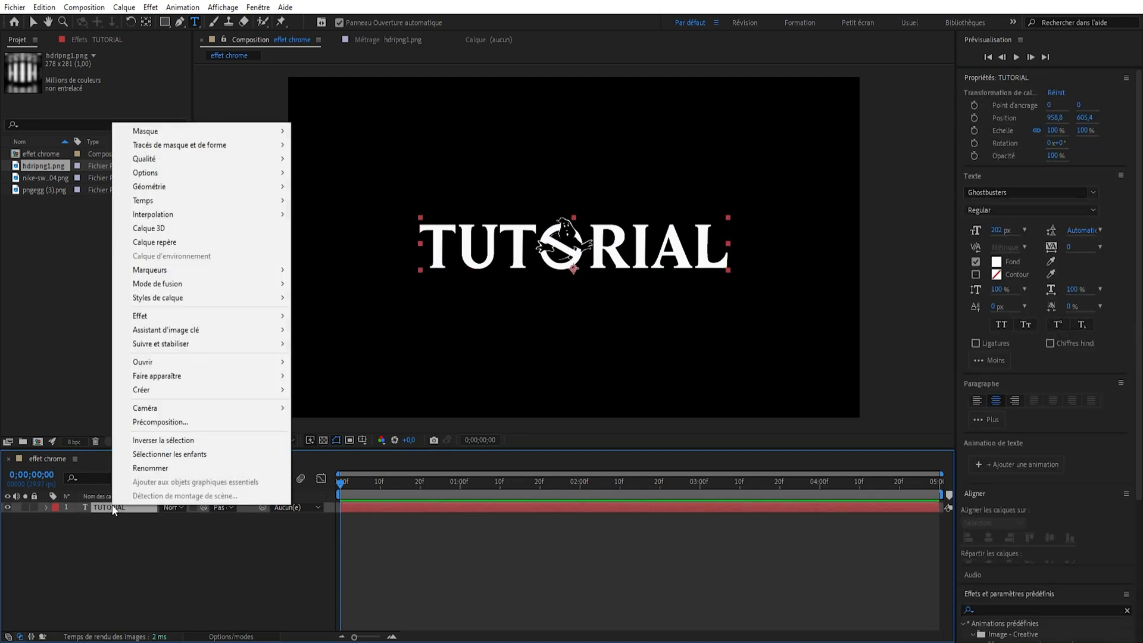
pyautogui.click(140, 548)
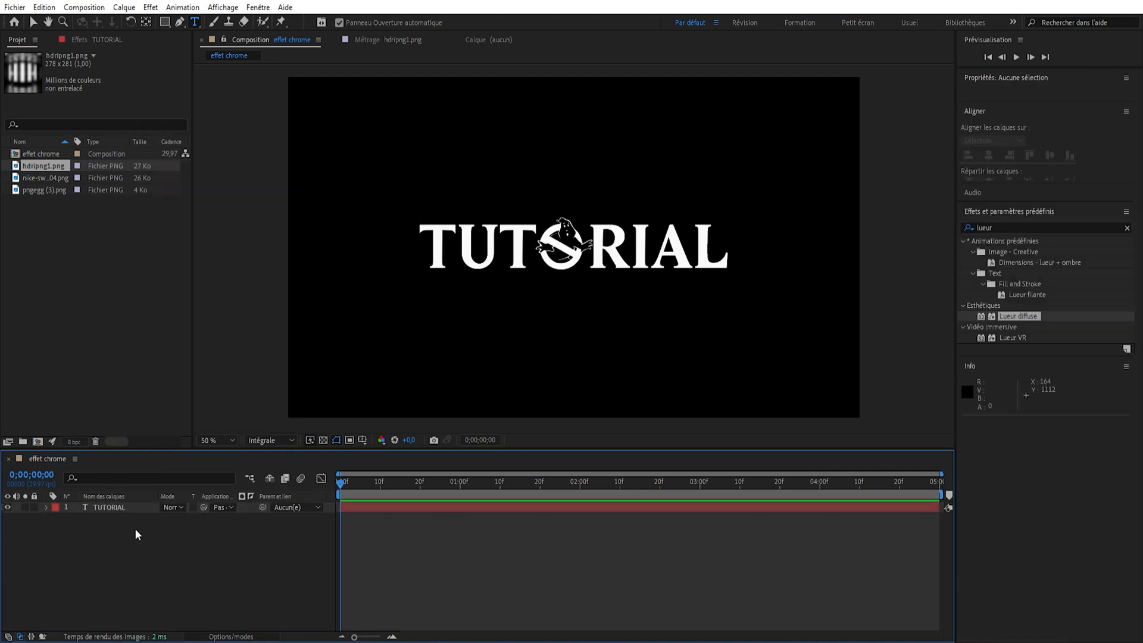
pyautogui.click(115, 507)
pyautogui.rightClick(114, 509)
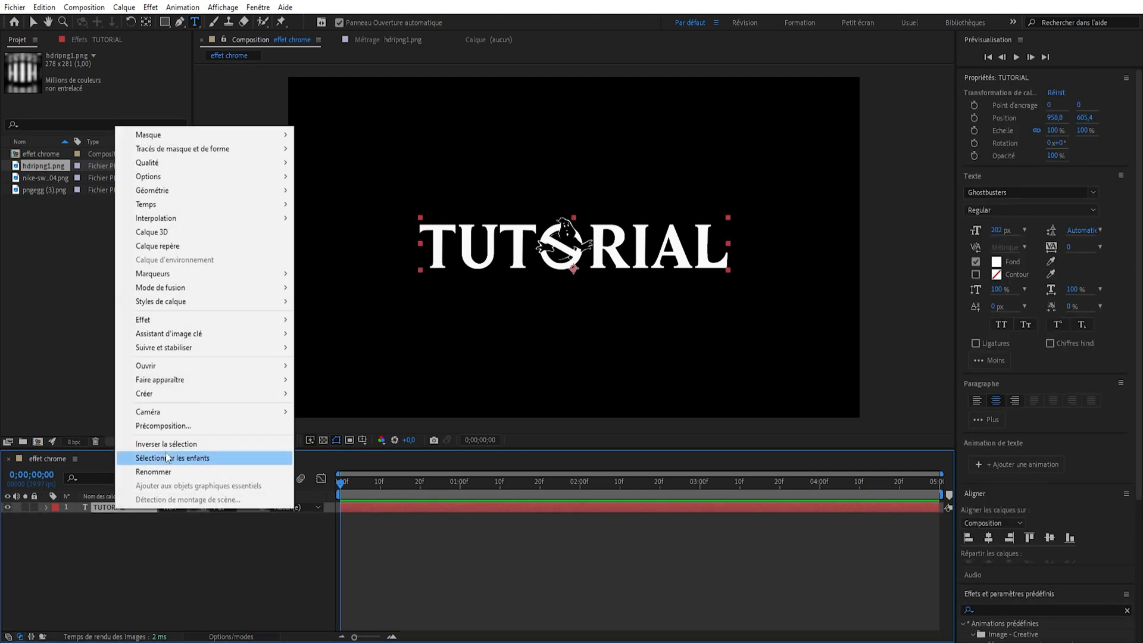
pyautogui.click(167, 427)
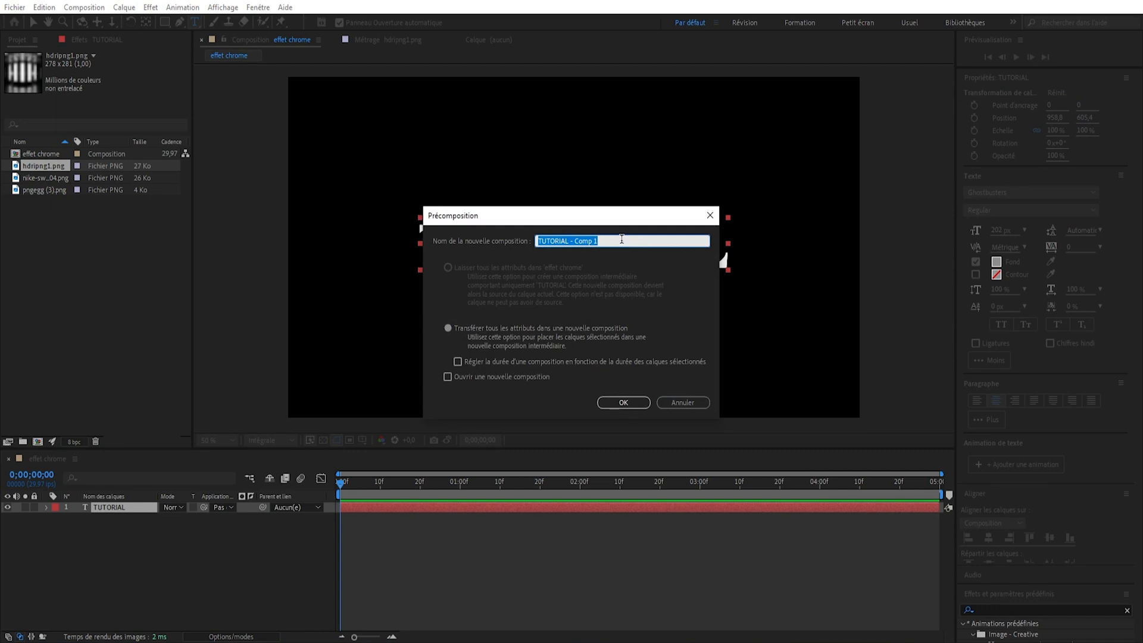
pyautogui.write('texte')
pyautogui.click(625, 403)
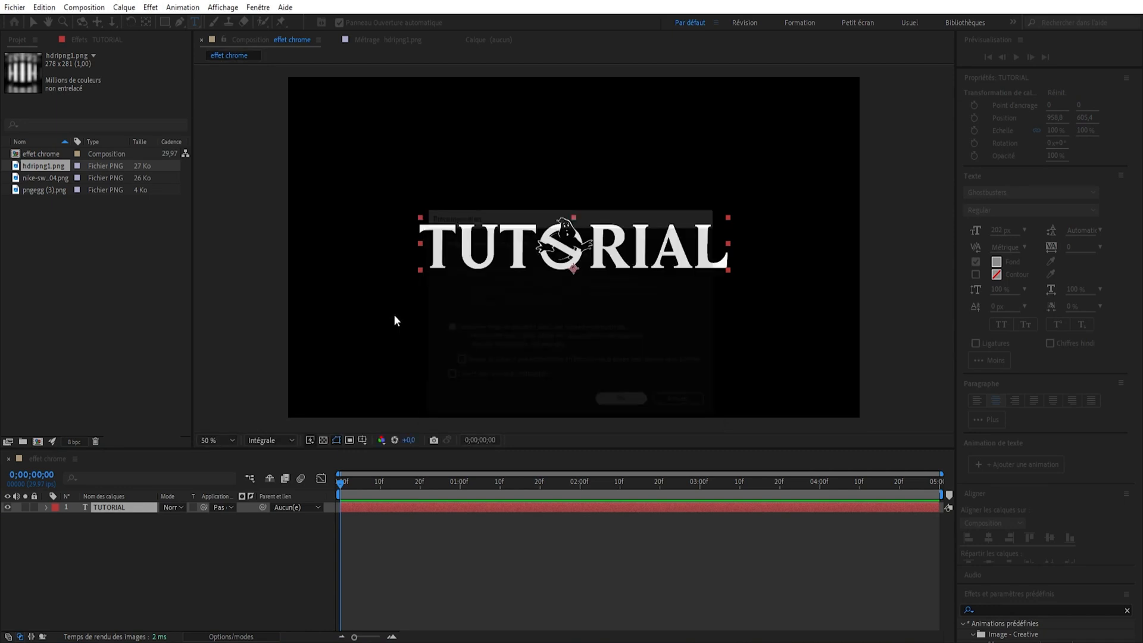
# Step: Scale the texte precomposition to 133% in effet chrome and check the text layer inside it
pyautogui.press('s')
pyautogui.moveTo(176, 518); pyautogui.dragTo(196, 518)
pyautogui.scroll(-2, 645, 289)
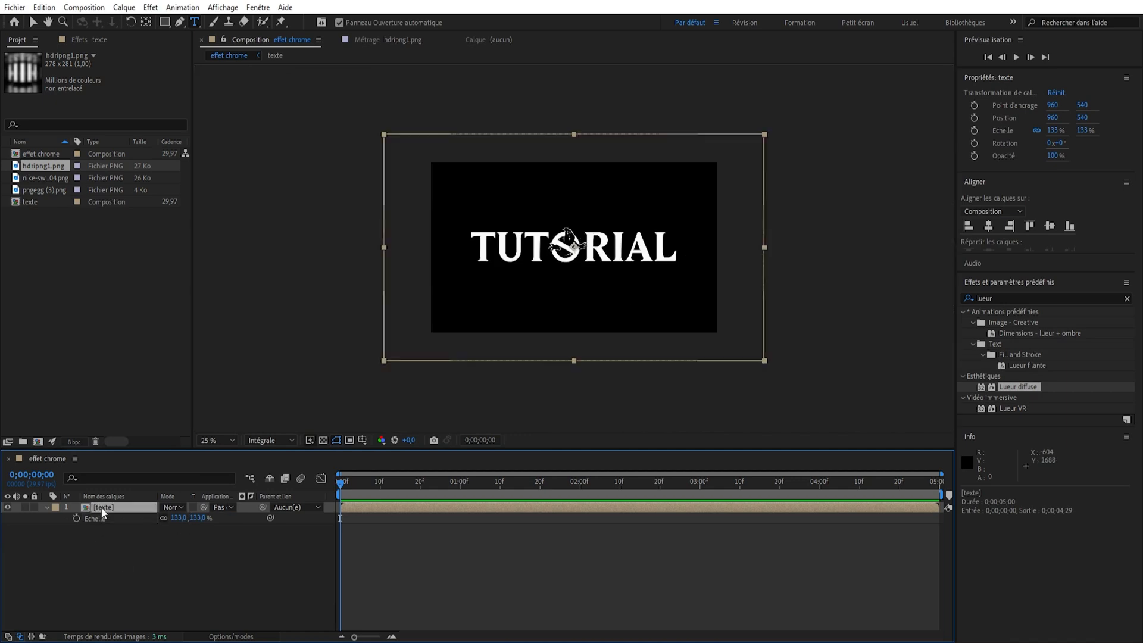
pyautogui.doubleClick(143, 508)
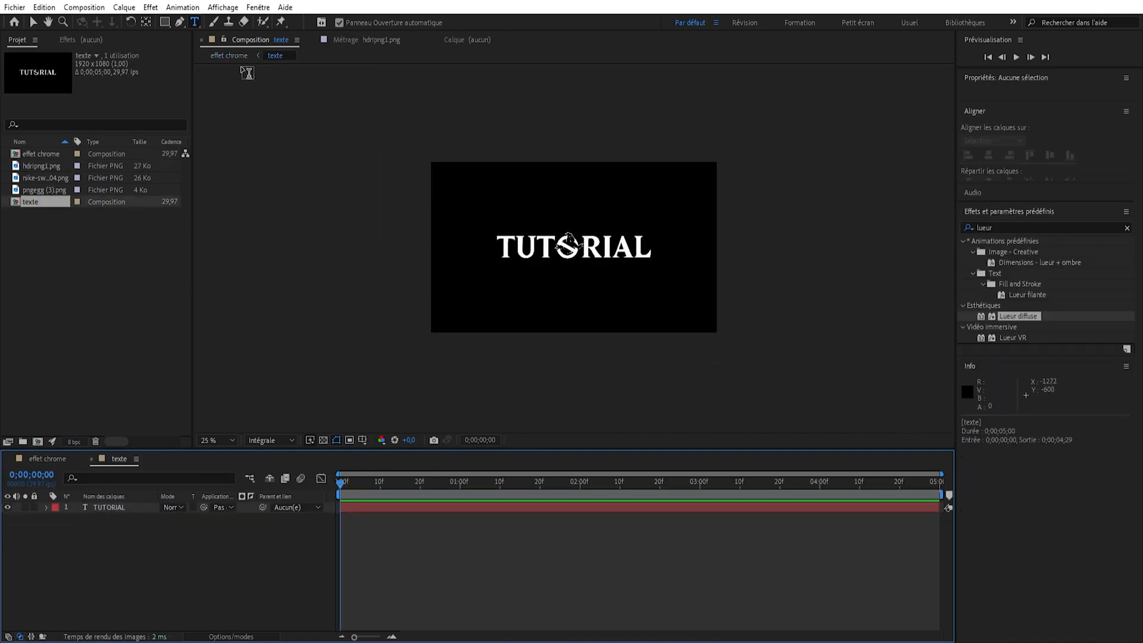
pyautogui.click(229, 56)
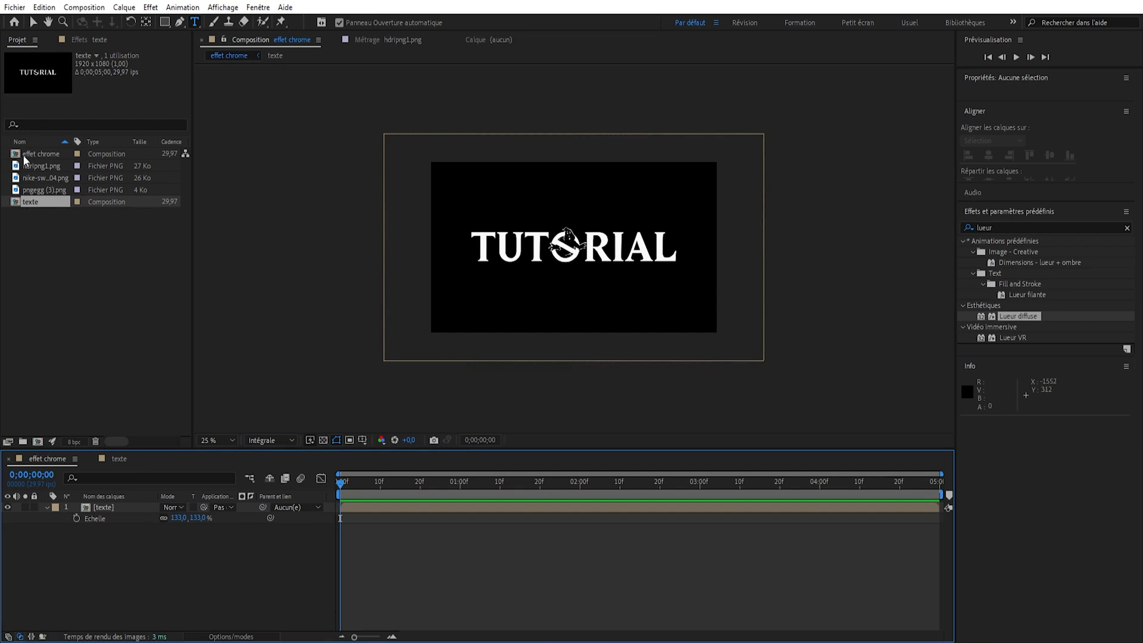
# Step: Add hdripng1.png to the effet chrome composition as a layer above texte
pyautogui.moveTo(45, 165); pyautogui.dragTo(109, 507)
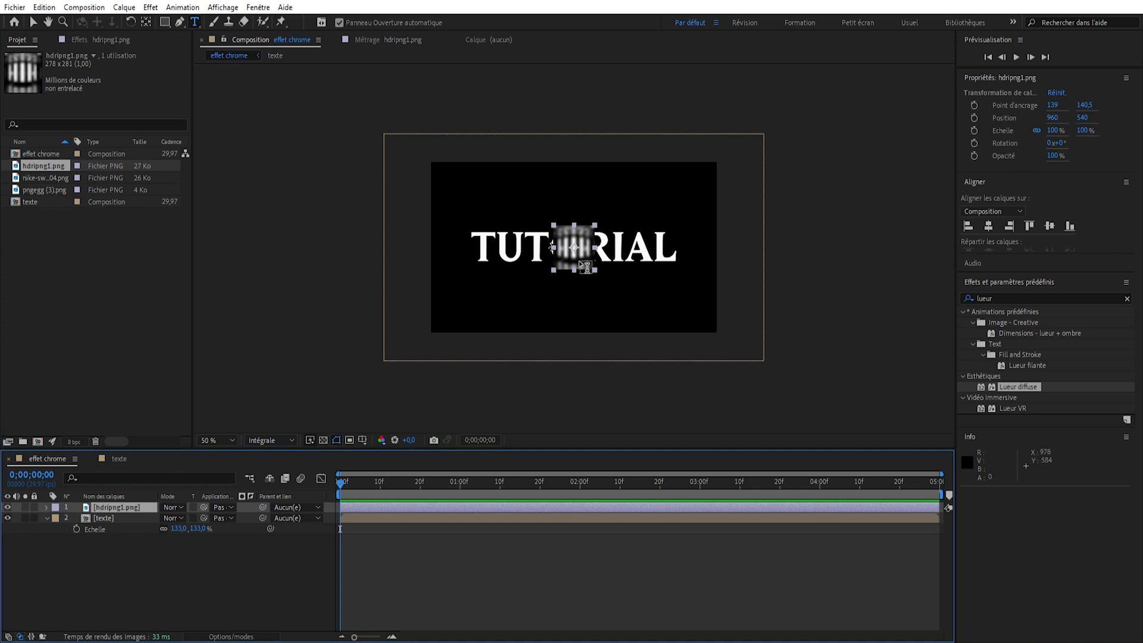
pyautogui.press('/')
pyautogui.scroll(-1, 579, 260)
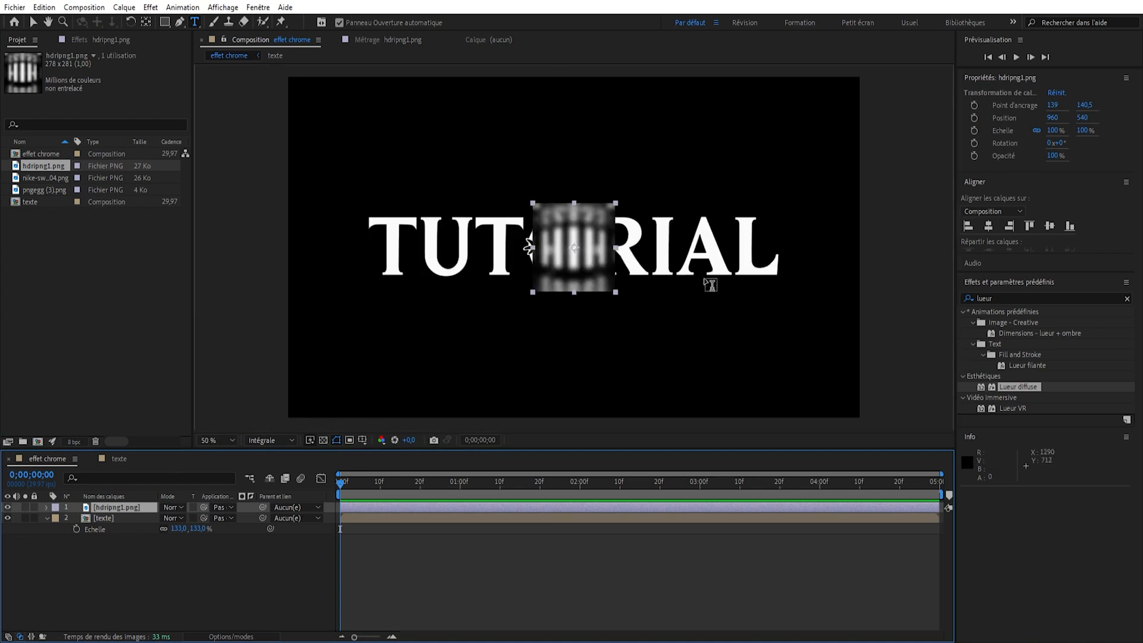
pyautogui.scroll(-1, 678, 246)
pyautogui.scroll(1, 684, 253)
# Step: Find the Juxtaposition directionnelle effect by searching for "juxta" and apply it to the hdripng1.png layer
pyautogui.click(139, 509)
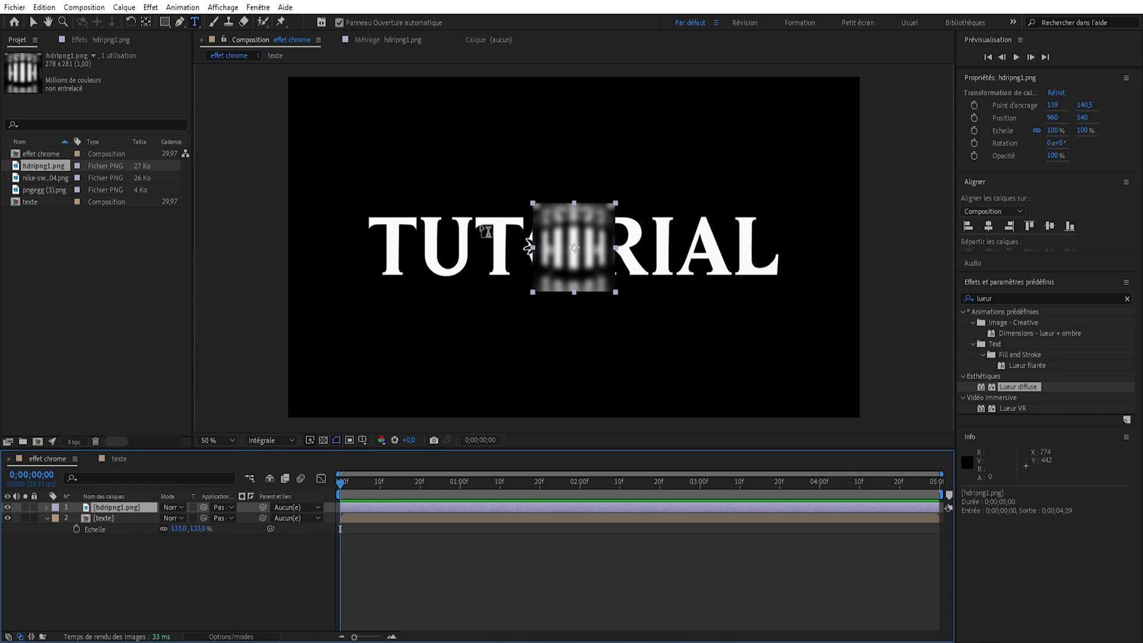
pyautogui.click(1058, 299)
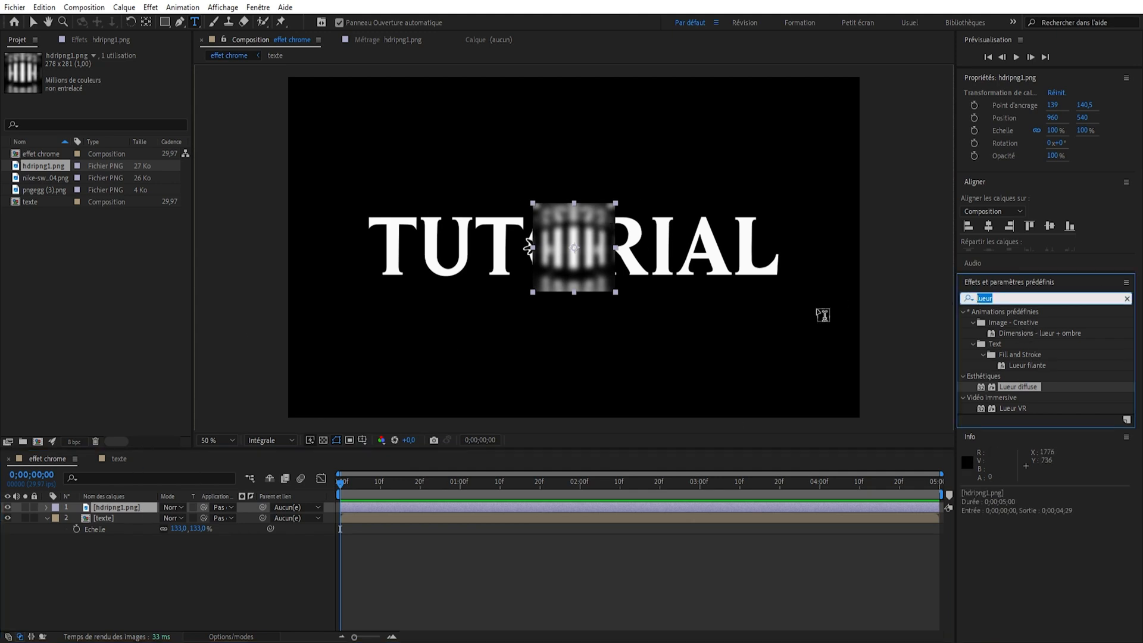
pyautogui.write('juxta')
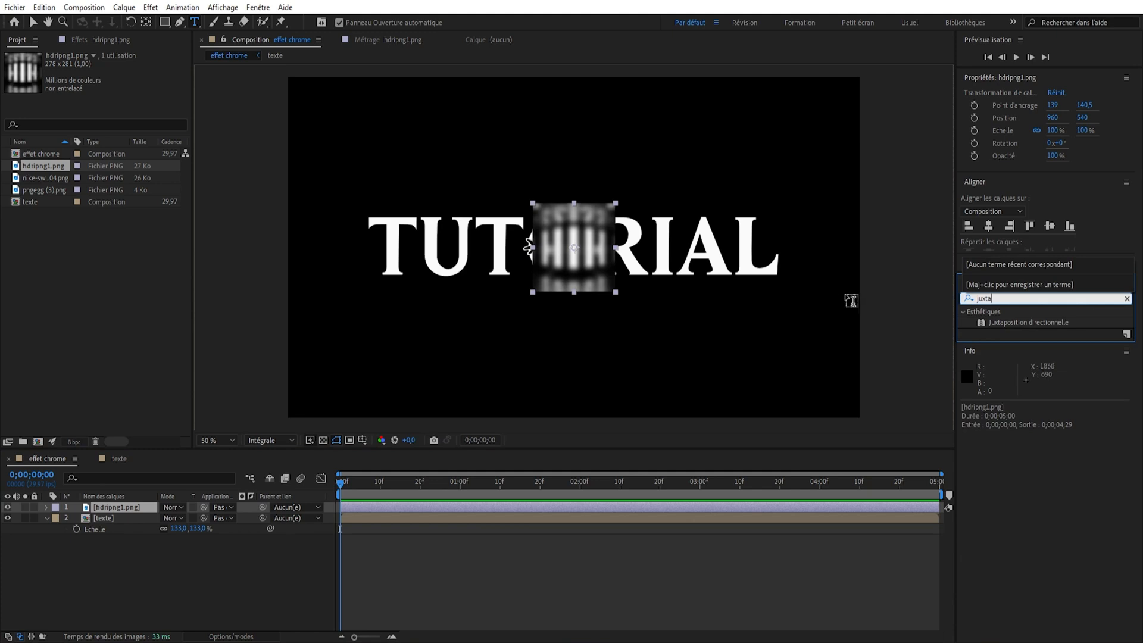
pyautogui.moveTo(1060, 323); pyautogui.dragTo(116, 507)
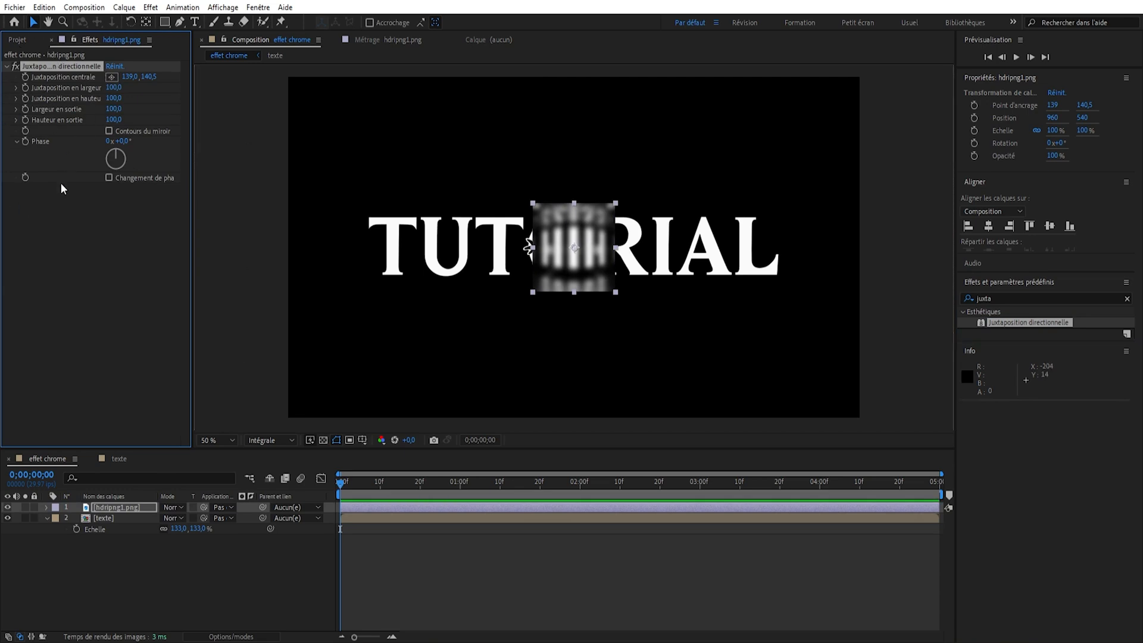
# Step: Set the tiling effect's output width to 900 and output height to 390, with mirror edges enabled
pyautogui.click(114, 109)
pyautogui.write('900')
pyautogui.press('Return')
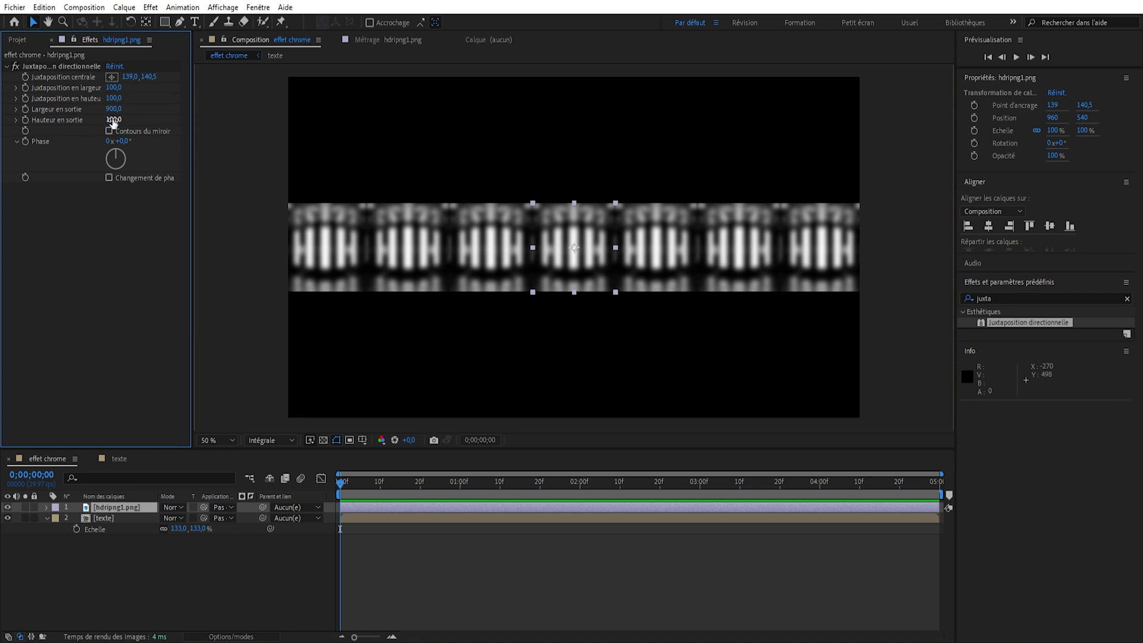
pyautogui.moveTo(112, 119); pyautogui.dragTo(134, 129)
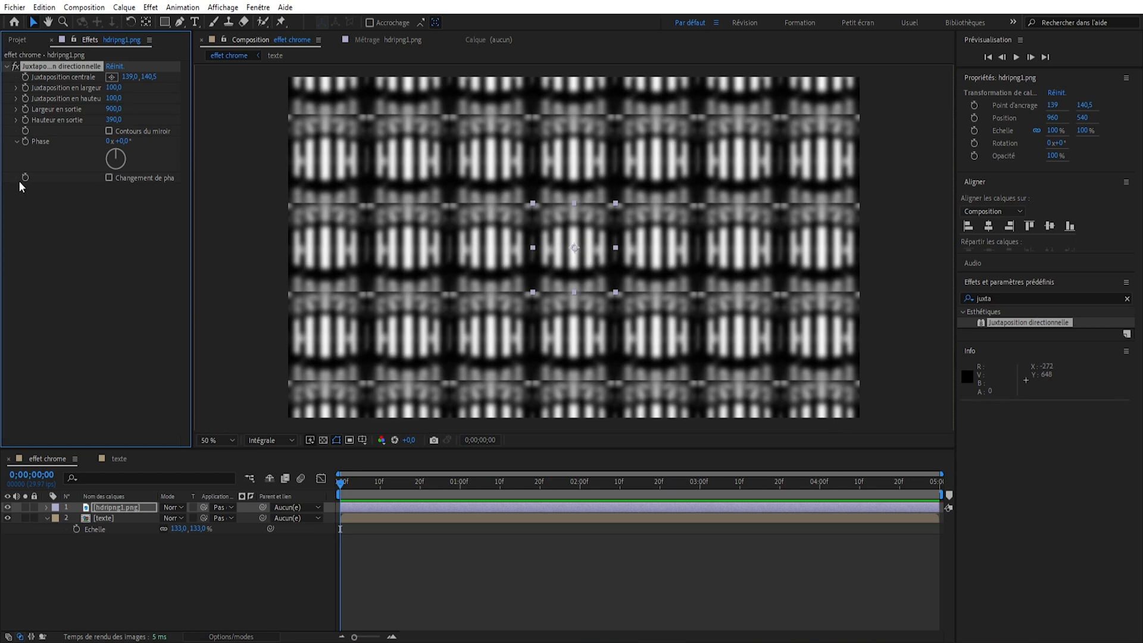
pyautogui.click(109, 131)
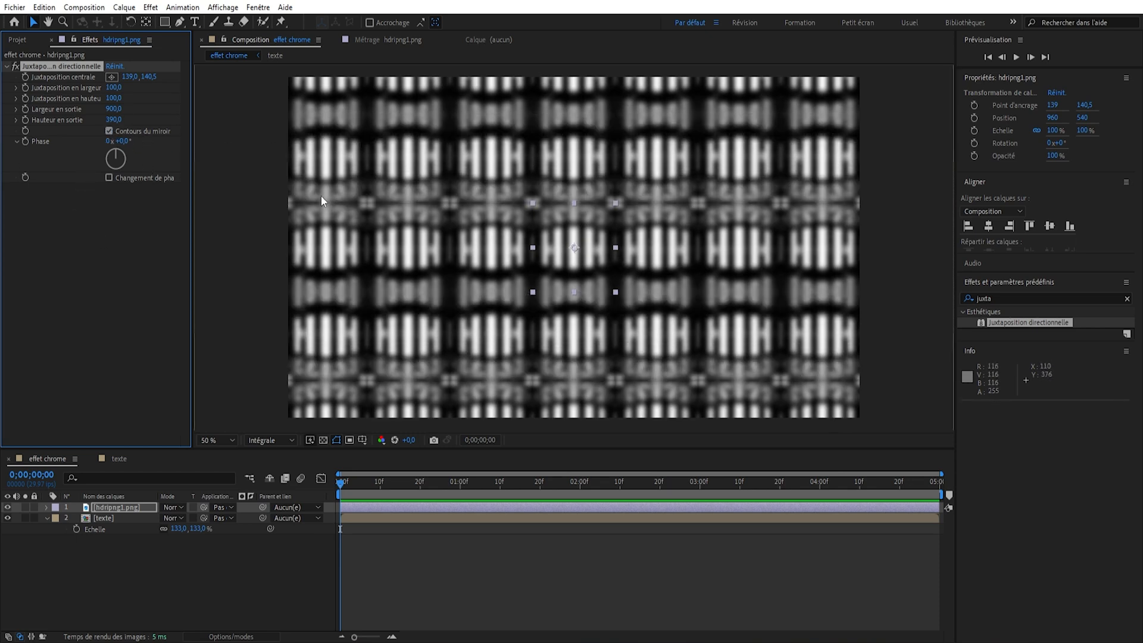
pyautogui.press(',')
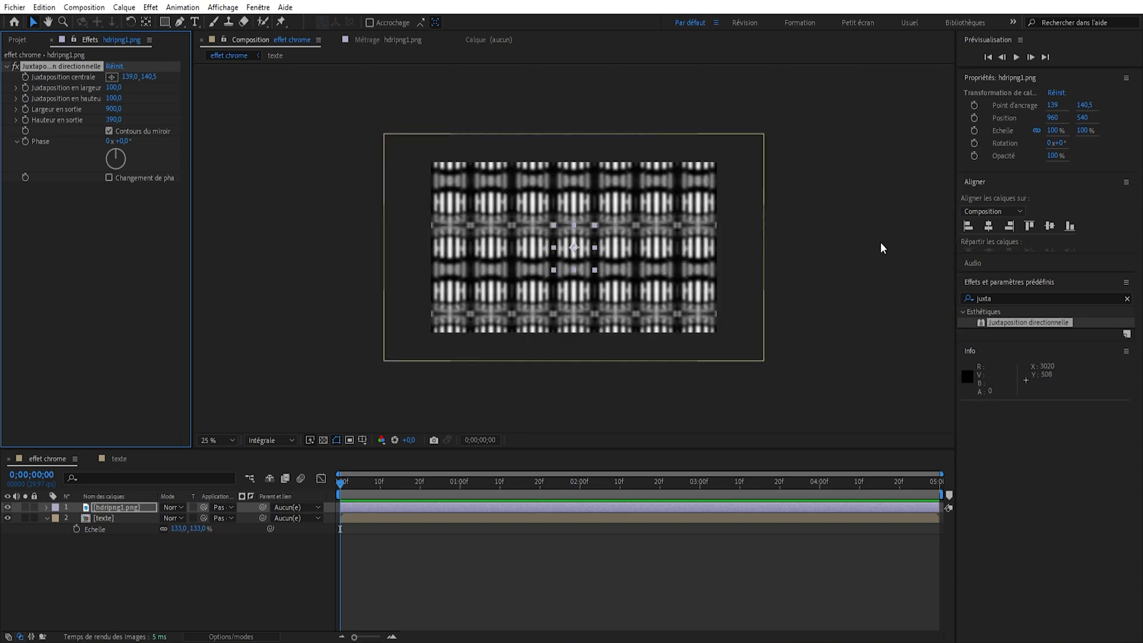
# Step: Assign the texte layer as the track matte of hdripng1.png and inspect the textured lettering up close
pyautogui.click(122, 507)
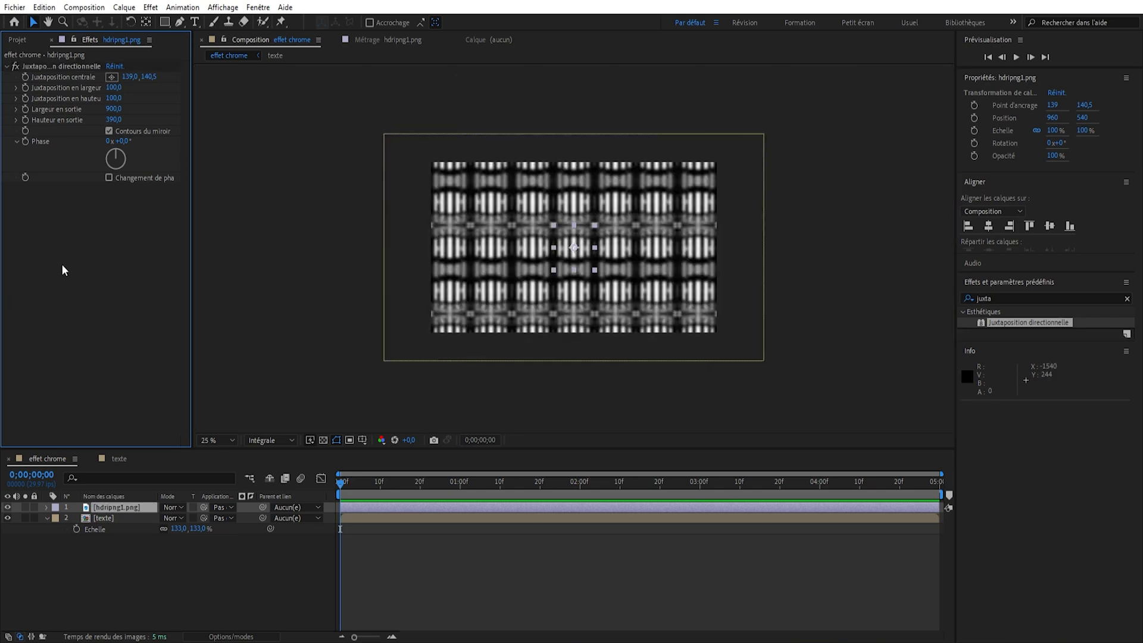
pyautogui.moveTo(202, 506); pyautogui.dragTo(106, 517)
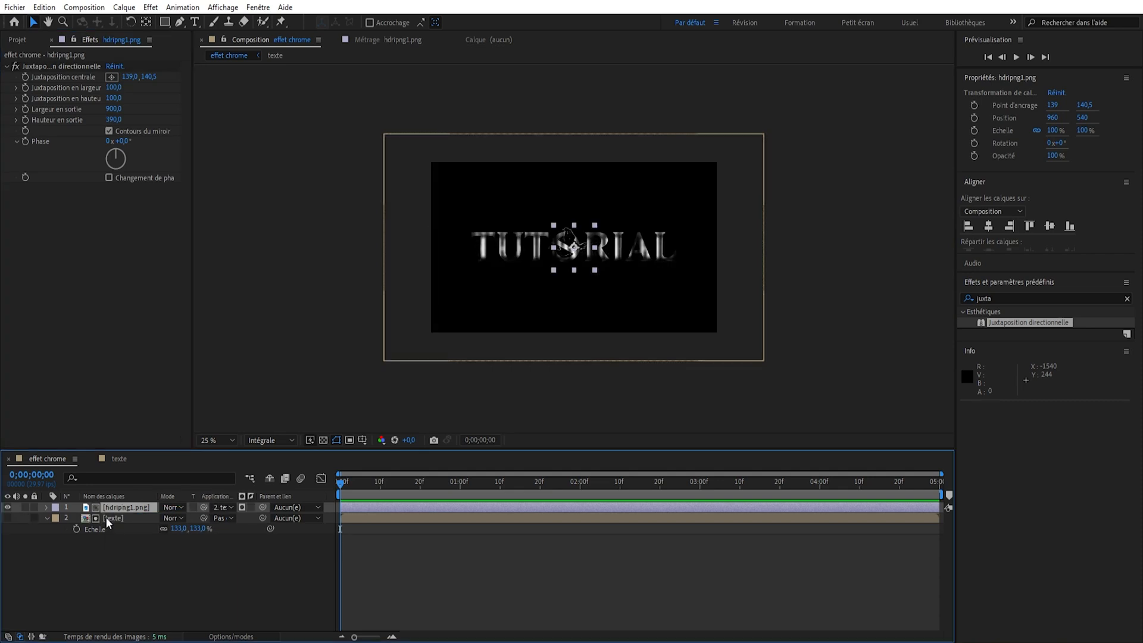
pyautogui.press('.')
pyautogui.press('.')
pyautogui.press('.')
pyautogui.press('.')
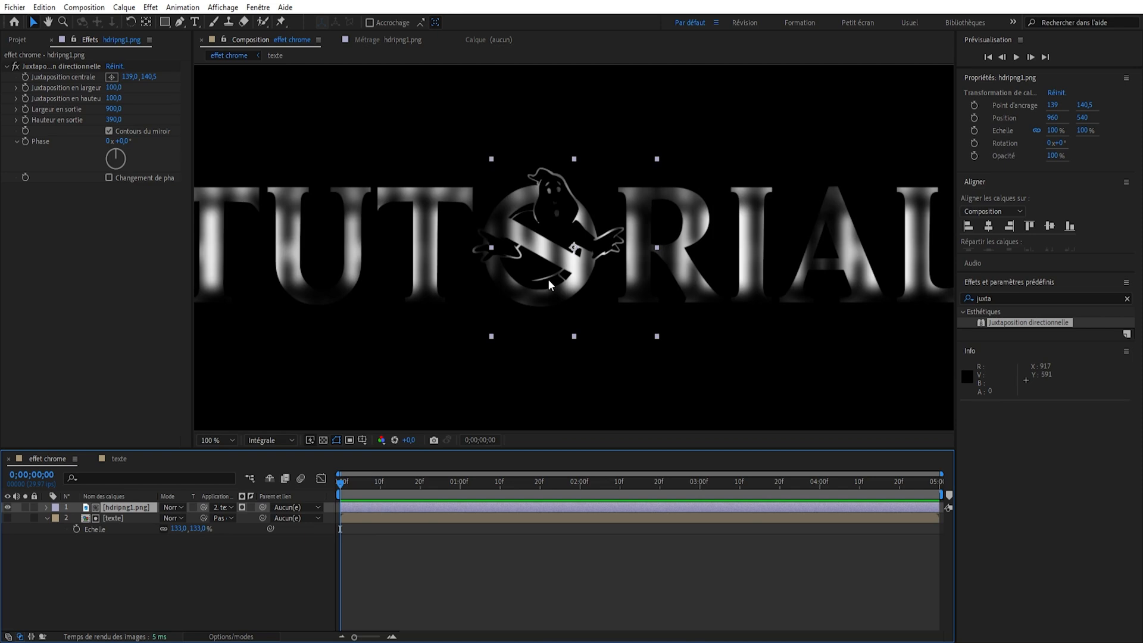
pyautogui.press(',')
pyautogui.press(',')
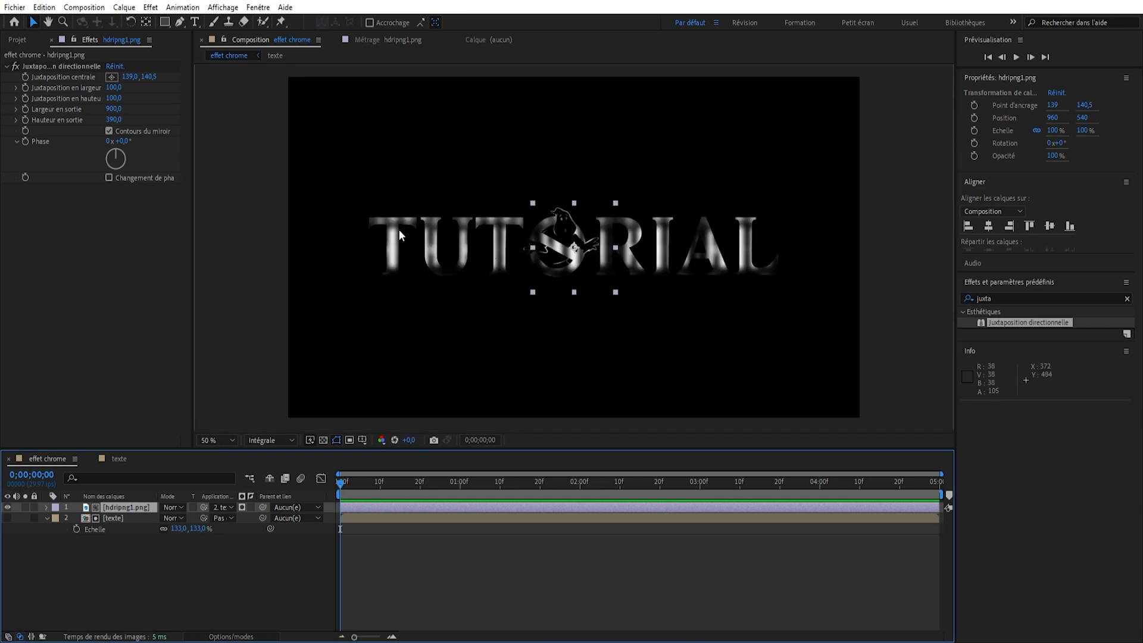
# Step: Find the Flou gaussien effect by searching for "flou" and apply it to the hdripng1.png layer
pyautogui.press('.')
pyautogui.press('.')
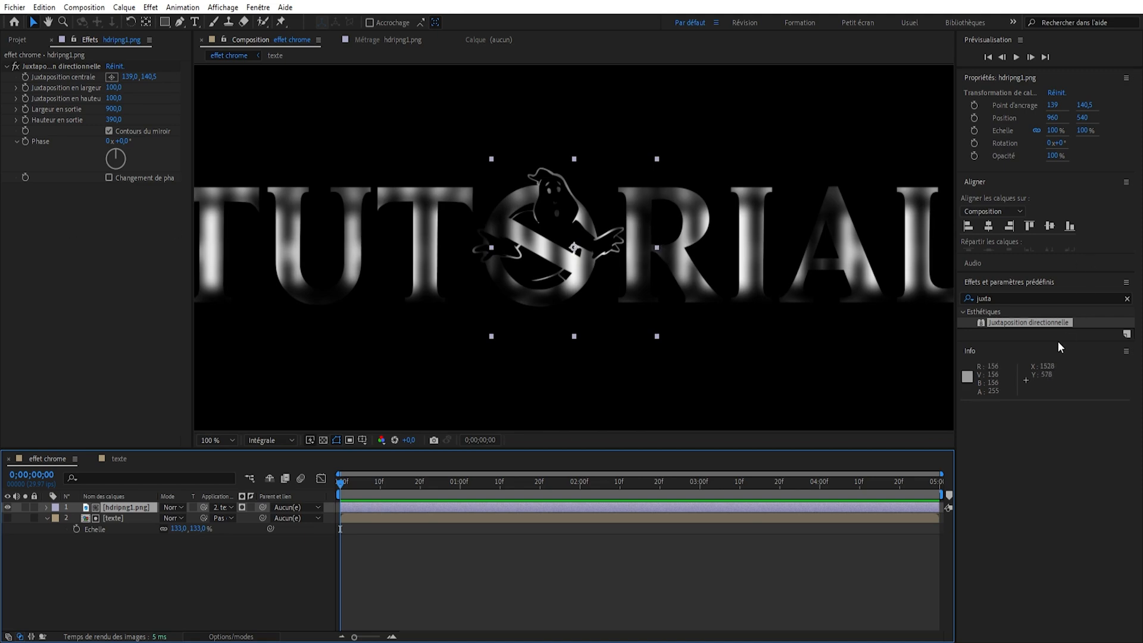
pyautogui.click(1021, 299)
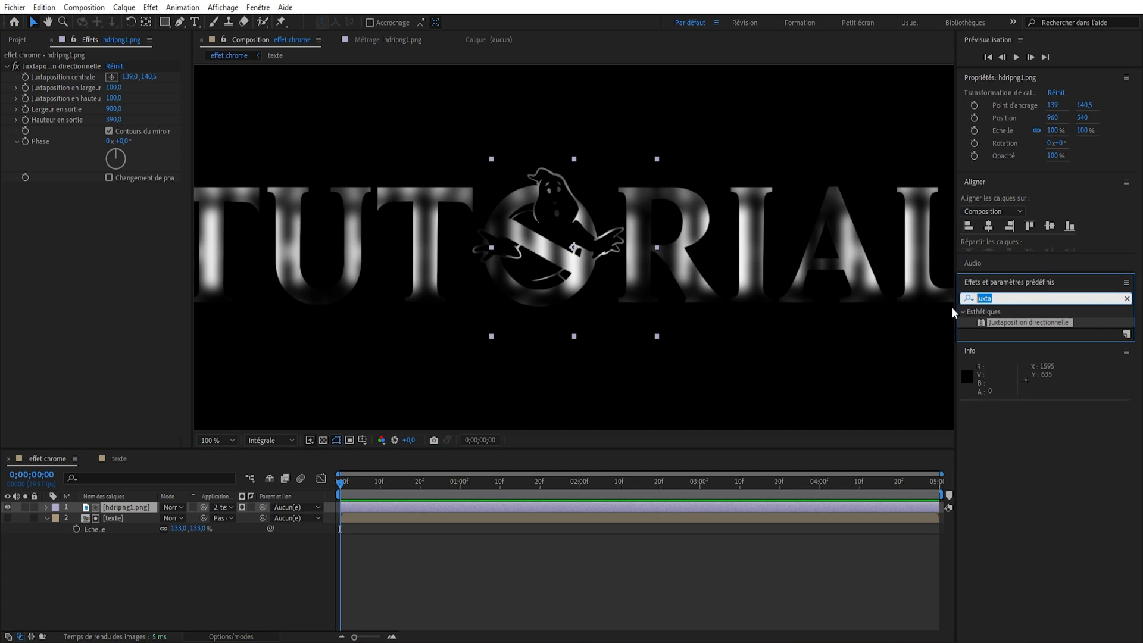
pyautogui.write('flou')
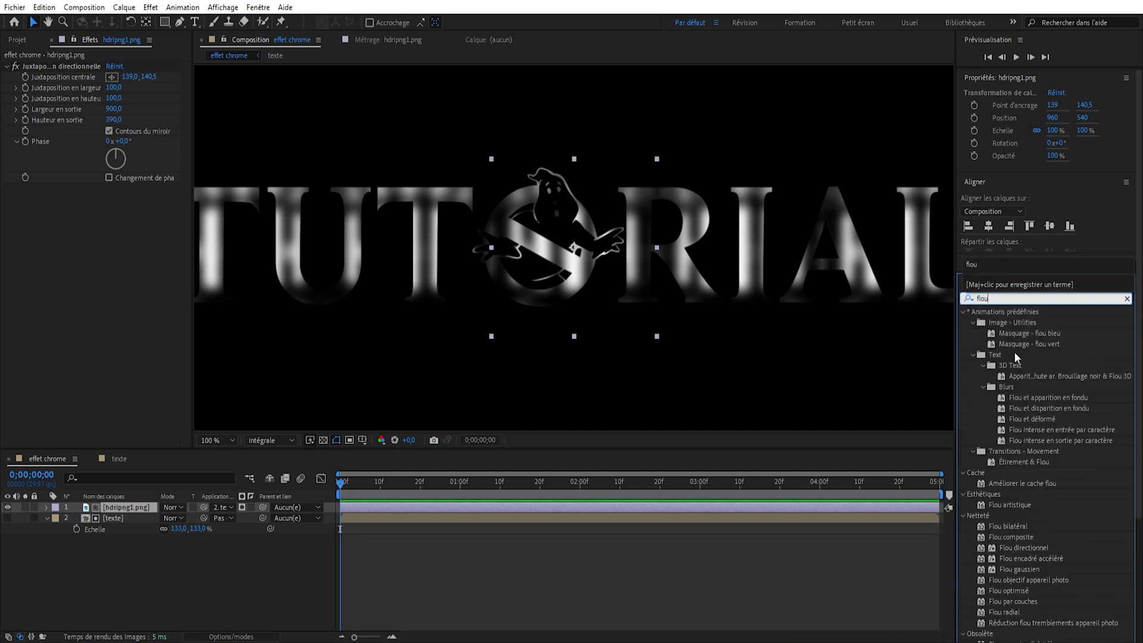
pyautogui.moveTo(1035, 573); pyautogui.dragTo(77, 301)
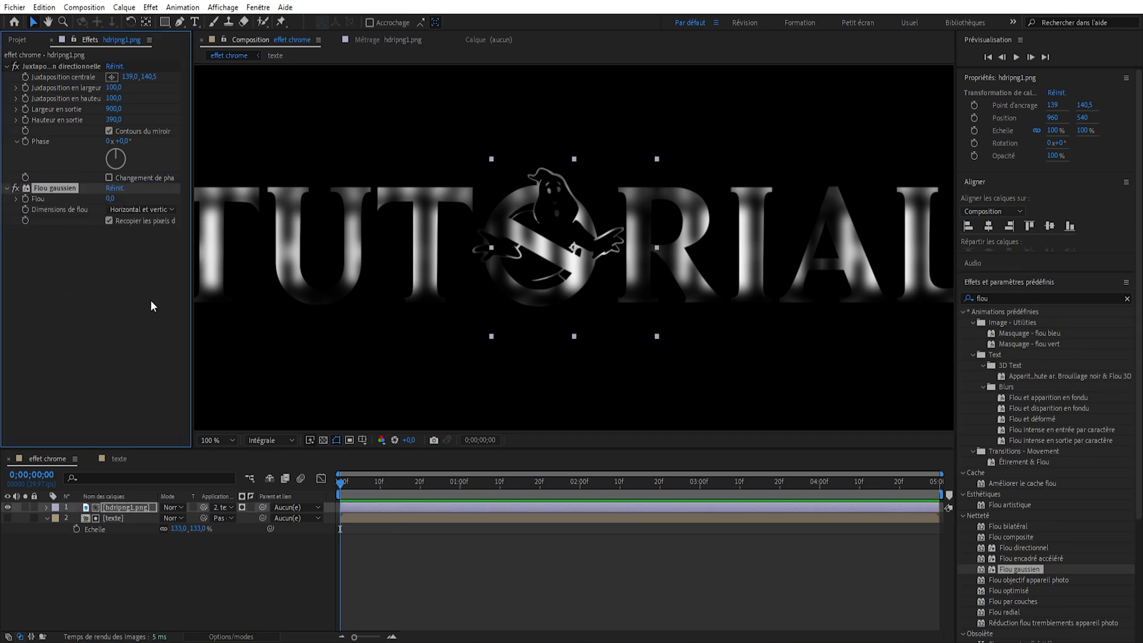
# Step: Try a Flou gaussien blur amount of 40 on hdripng1.png and settle on 30
pyautogui.click(109, 199)
pyautogui.click(127, 212)
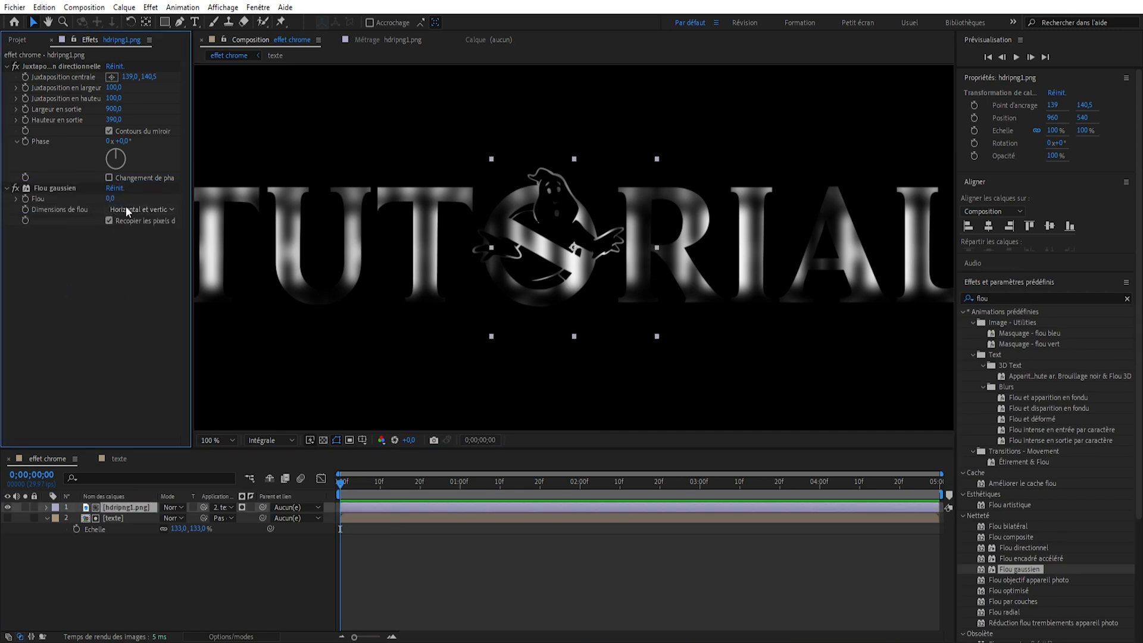
pyautogui.moveTo(111, 201); pyautogui.dragTo(204, 208)
pyautogui.click(114, 198)
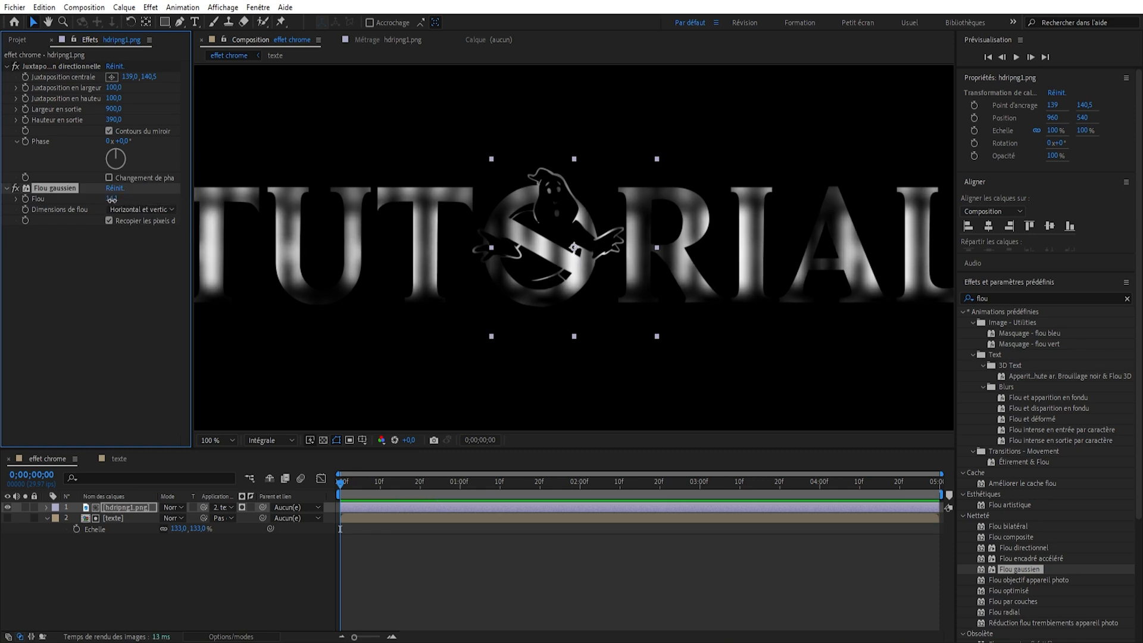
pyautogui.write('40')
pyautogui.click(134, 287)
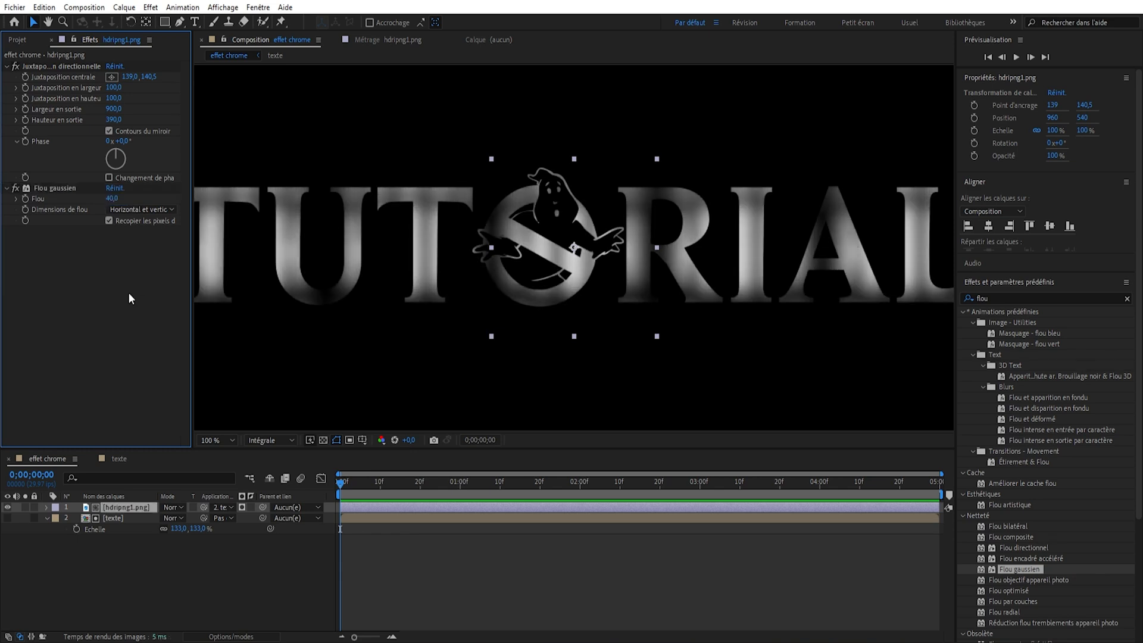
pyautogui.click(112, 199)
pyautogui.write('30')
pyautogui.press('Return')
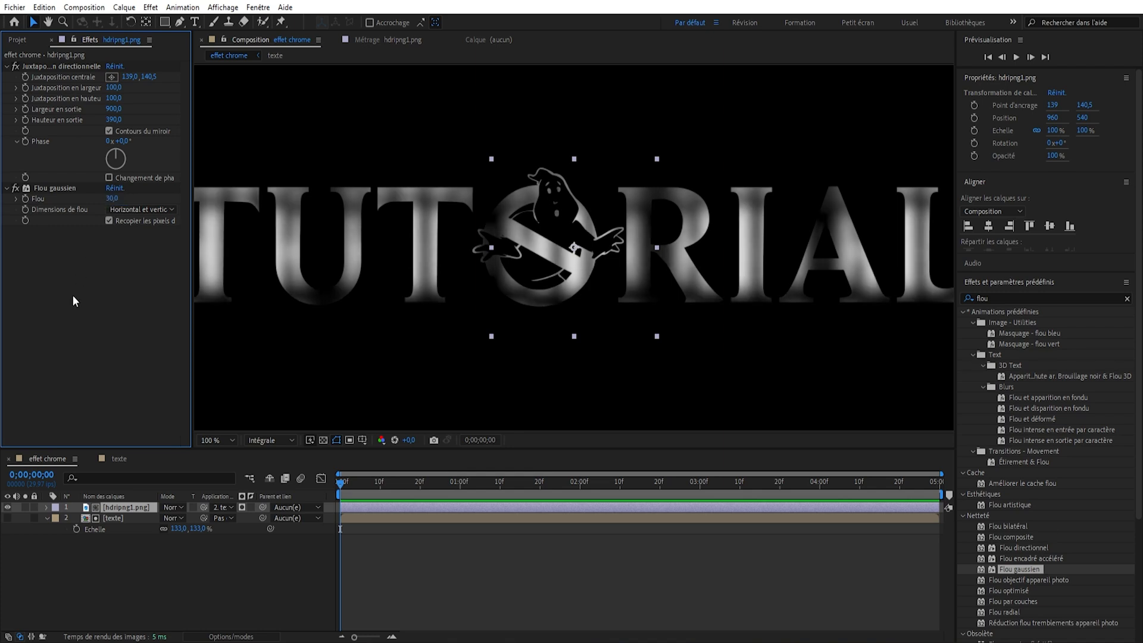
# Step: Compare the blurred texture in the TUTORIAL lettering up close and at full composition size
pyautogui.press(',')
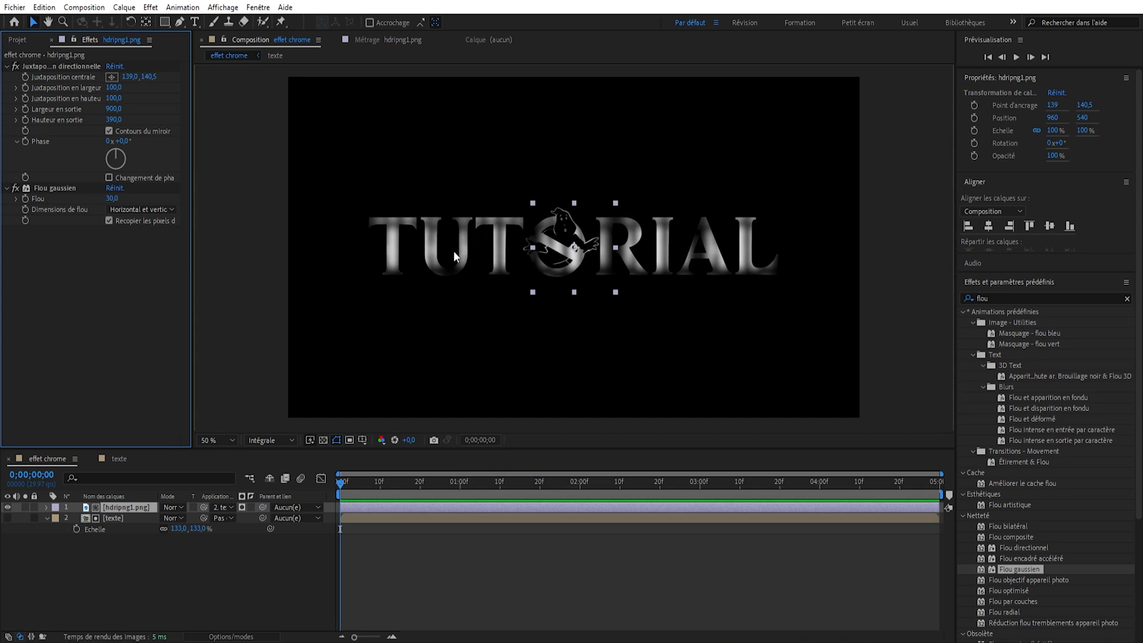
pyautogui.press('.')
pyautogui.press(',')
pyautogui.press('.')
pyautogui.press(',')
pyautogui.press('.')
pyautogui.press(',')
# Step: Find the CC Blobbylize effect by searching for "cc blo" and apply it to the hdripng1.png layer
pyautogui.doubleClick(1040, 298)
pyautogui.write('cc')
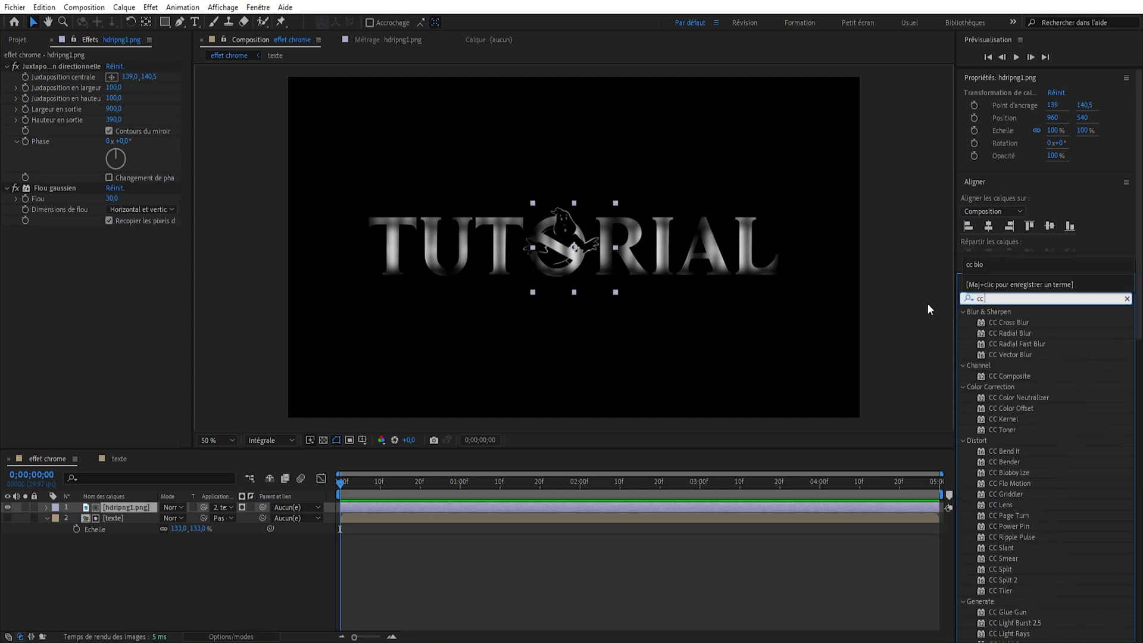
pyautogui.write(' blo')
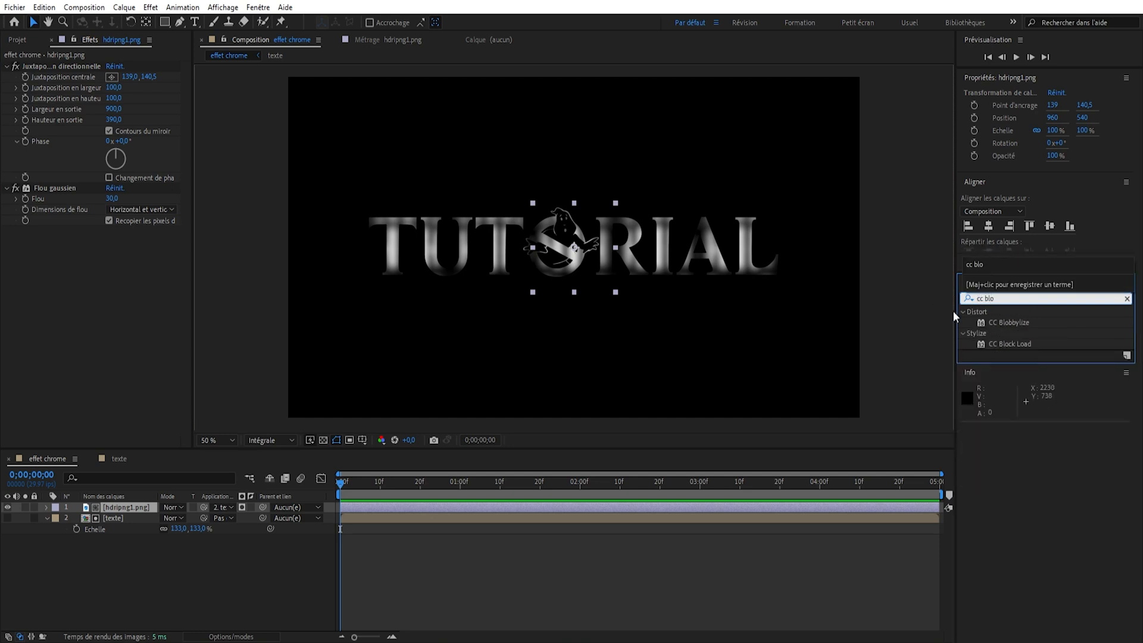
pyautogui.moveTo(1023, 322); pyautogui.dragTo(113, 276)
pyautogui.press('.')
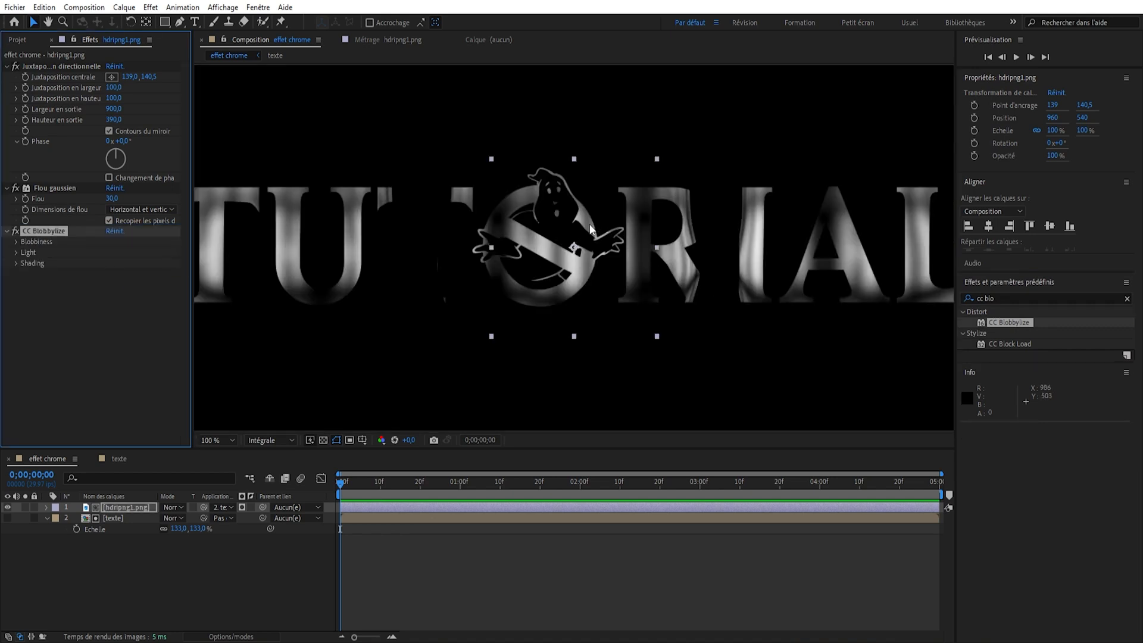
pyautogui.press(',')
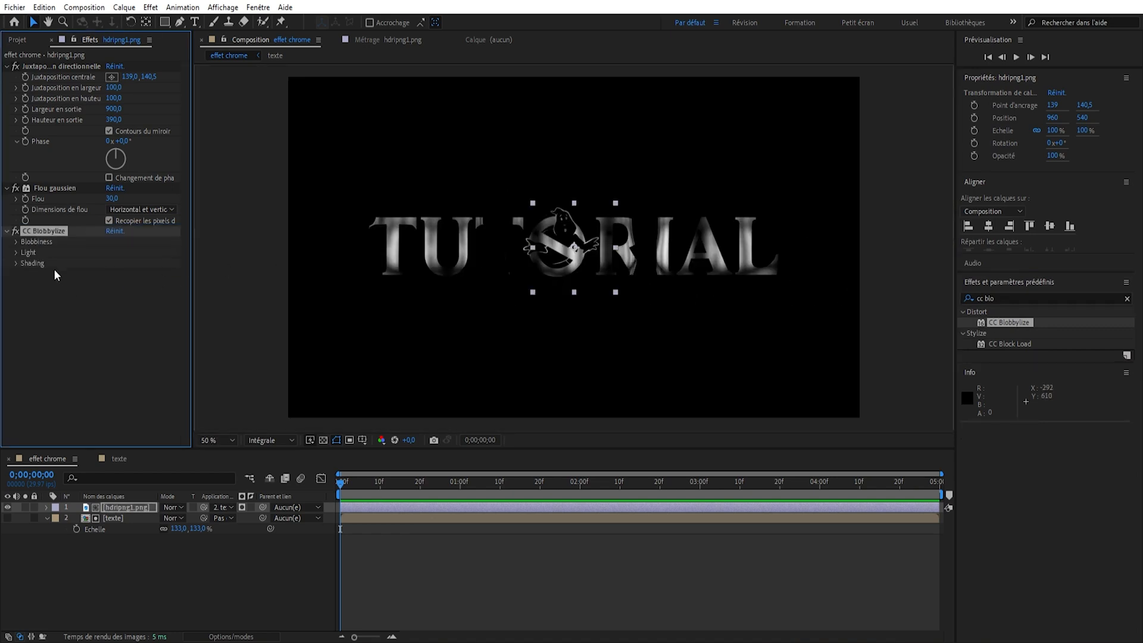
# Step: Set CC Blobbylize's Blob Layer to texte and its Property to Alpha
pyautogui.click(16, 241)
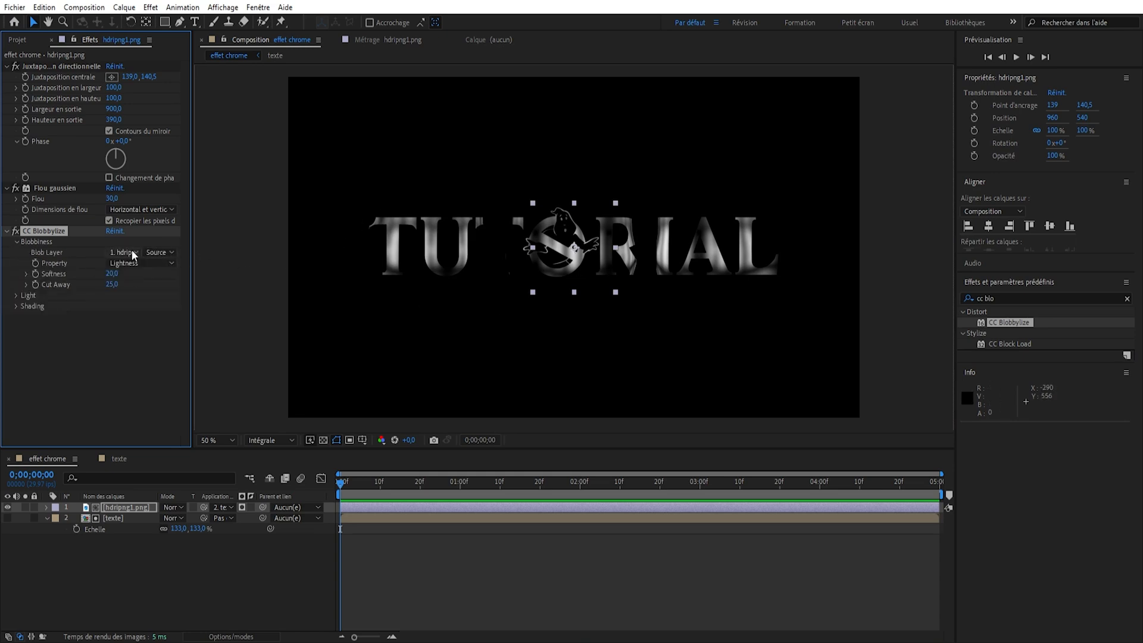
pyautogui.click(133, 253)
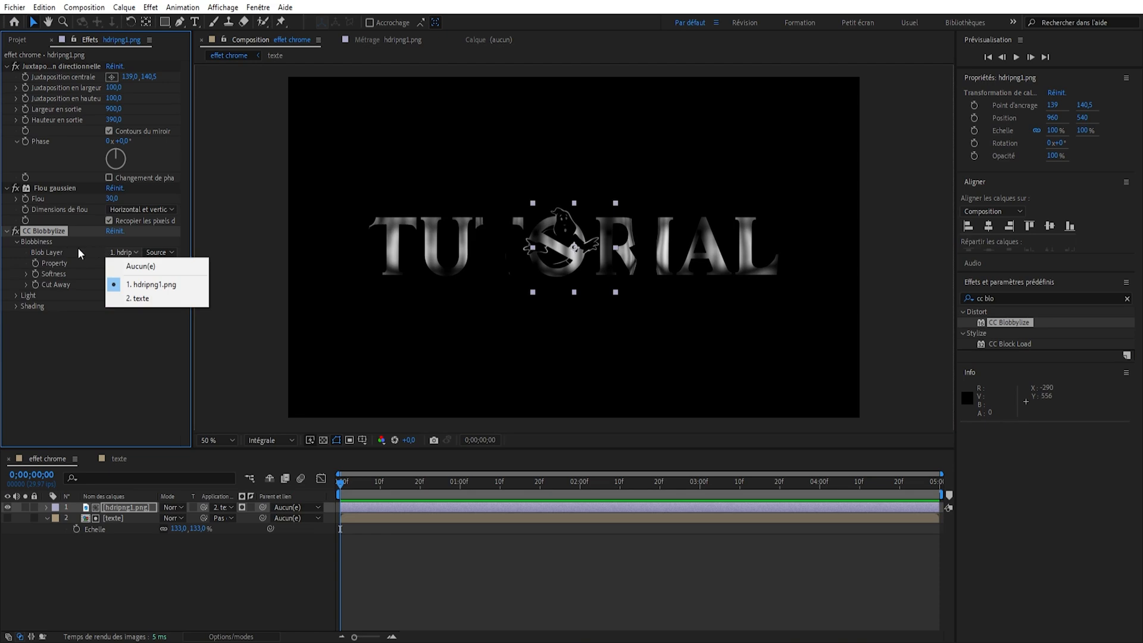
pyautogui.click(138, 300)
pyautogui.scroll(4, 554, 234)
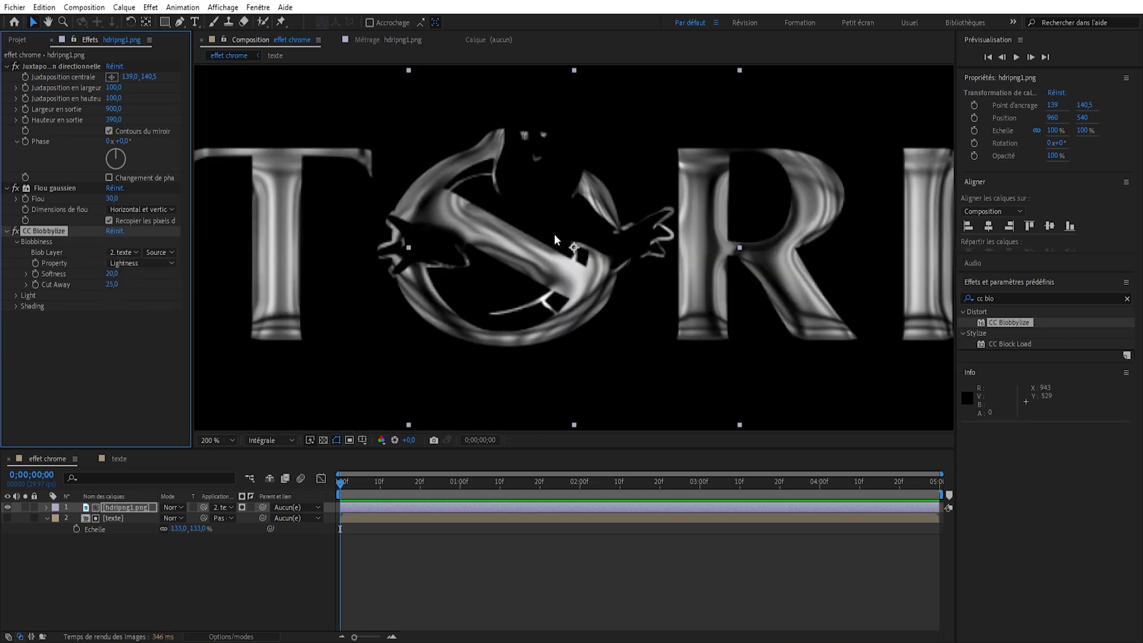
pyautogui.scroll(-4, 554, 237)
pyautogui.scroll(1, 556, 240)
pyautogui.click(137, 263)
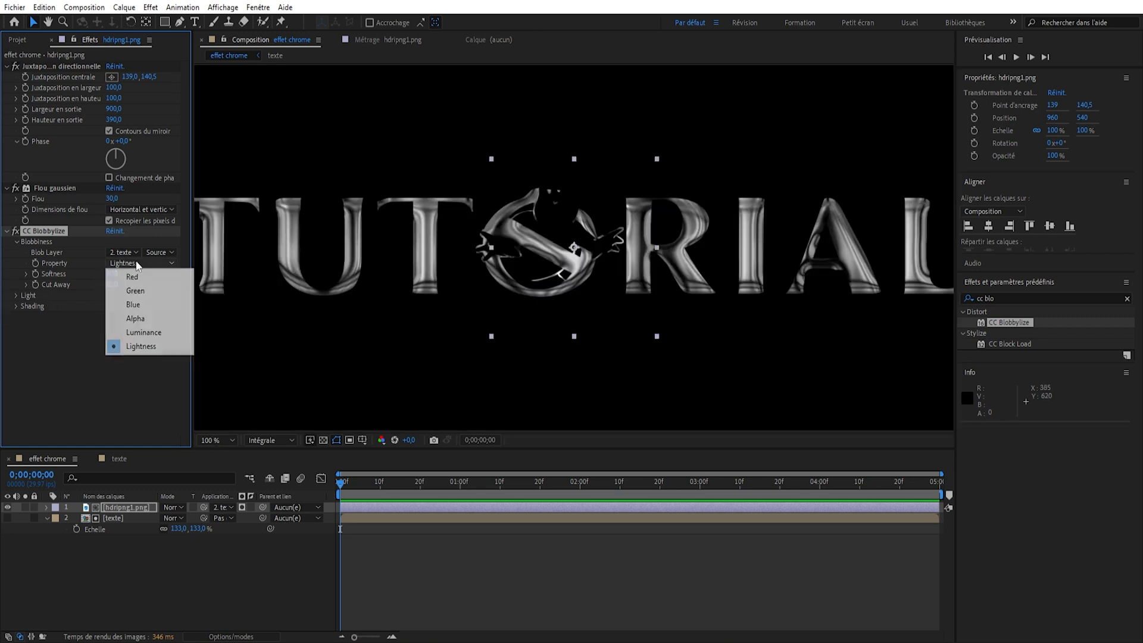
pyautogui.click(134, 319)
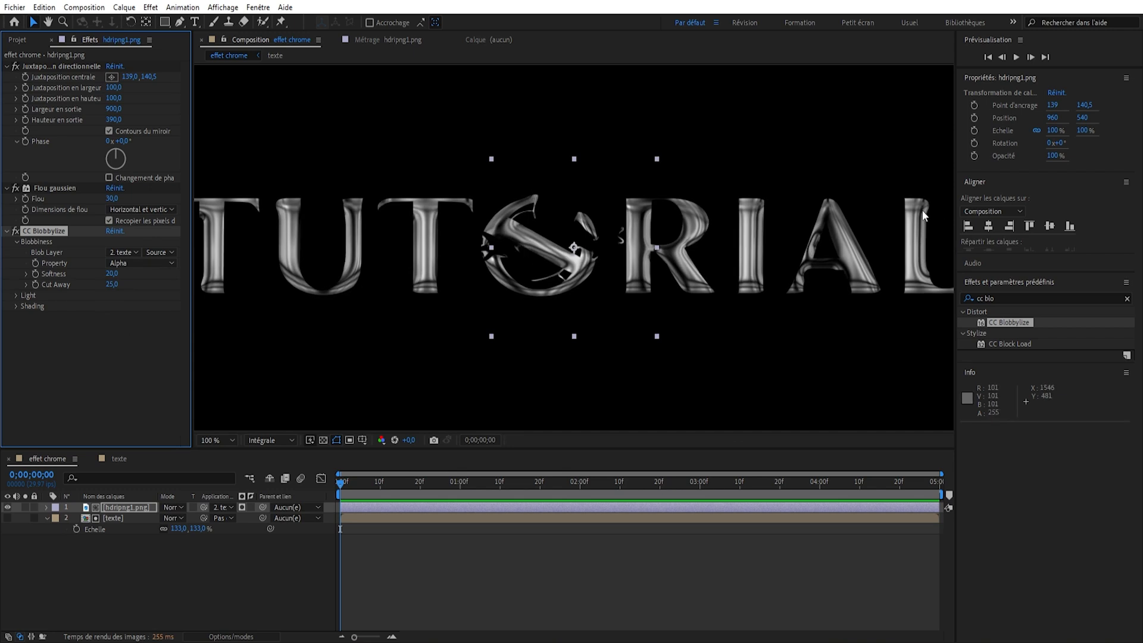
# Step: Lower CC Blobbylize's Softness to 12.3 and its Cut Away to 3.0, checking the lettering's relief
pyautogui.moveTo(108, 276)
pyautogui.mouseDown()
pyautogui.moveTo(96, 274)
pyautogui.moveTo(281, 277)
pyautogui.moveTo(40, 287)
pyautogui.moveTo(229, 288)
pyautogui.moveTo(80, 289)
pyautogui.moveTo(113, 275)
pyautogui.moveTo(88, 275)
pyautogui.moveTo(101, 275)
pyautogui.mouseUp()
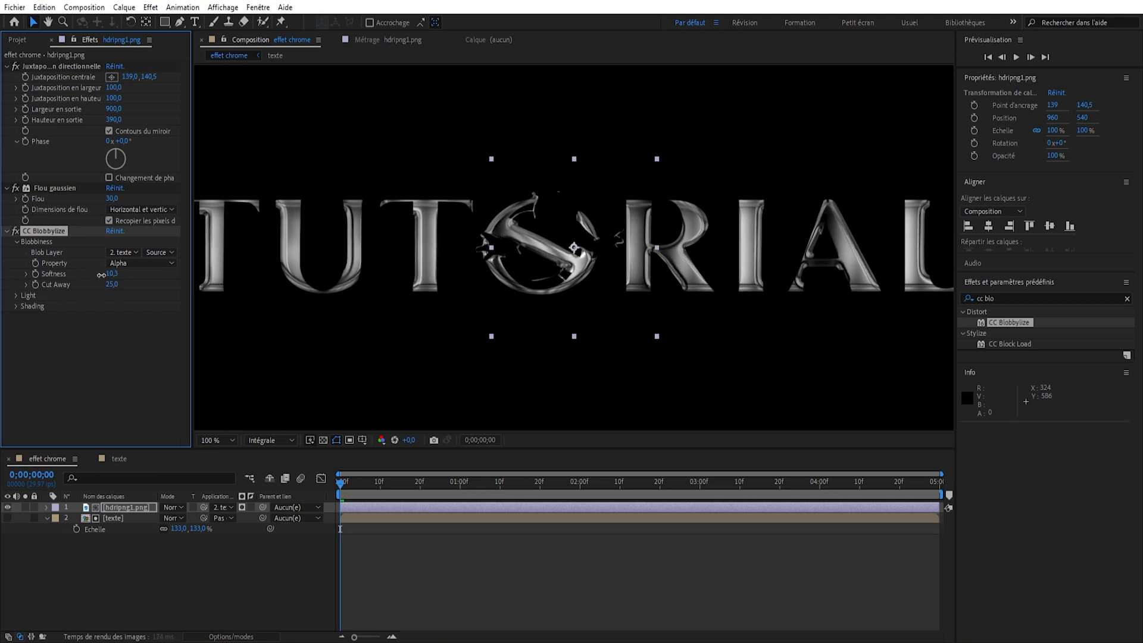
pyautogui.moveTo(108, 274); pyautogui.dragTo(110, 274)
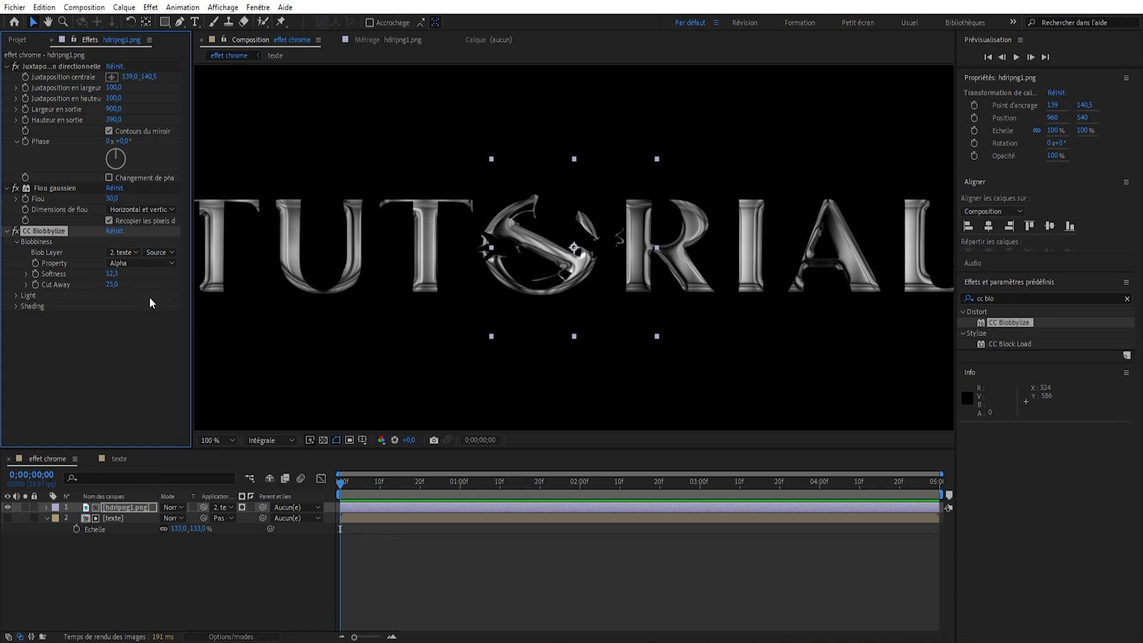
pyautogui.moveTo(109, 284); pyautogui.dragTo(85, 285)
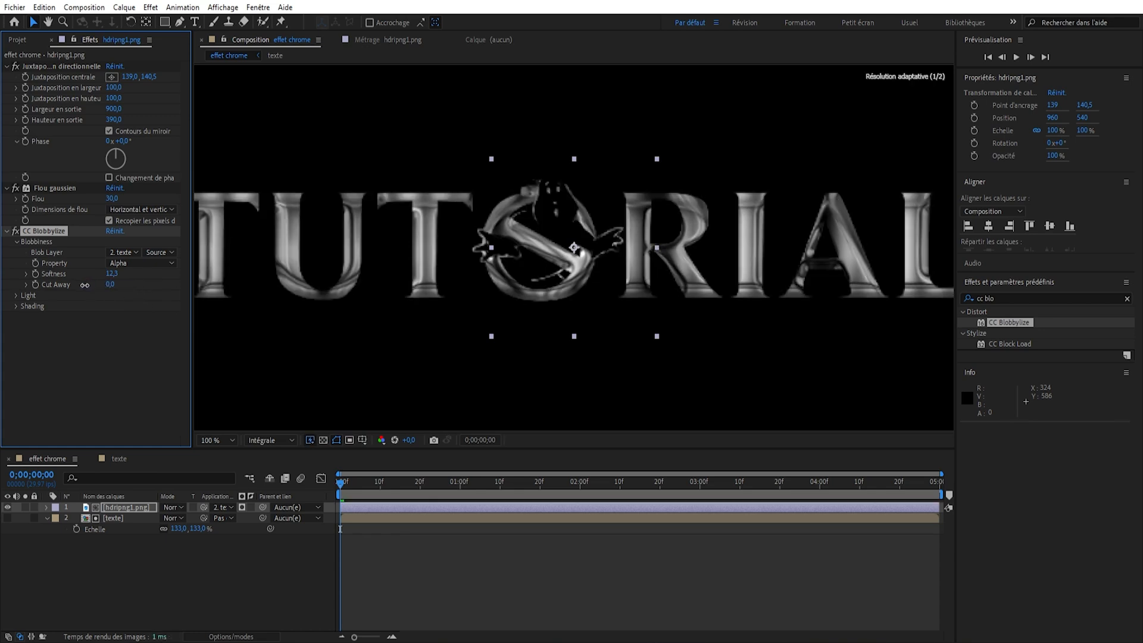
pyautogui.moveTo(109, 284); pyautogui.dragTo(113, 284)
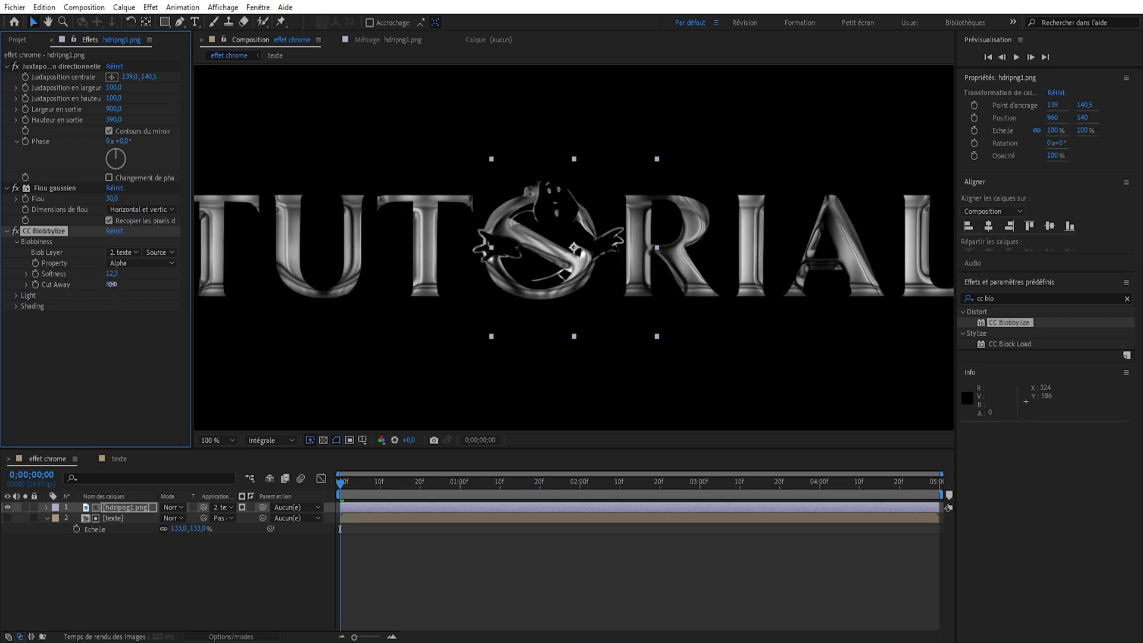
pyautogui.moveTo(111, 285); pyautogui.dragTo(111, 284)
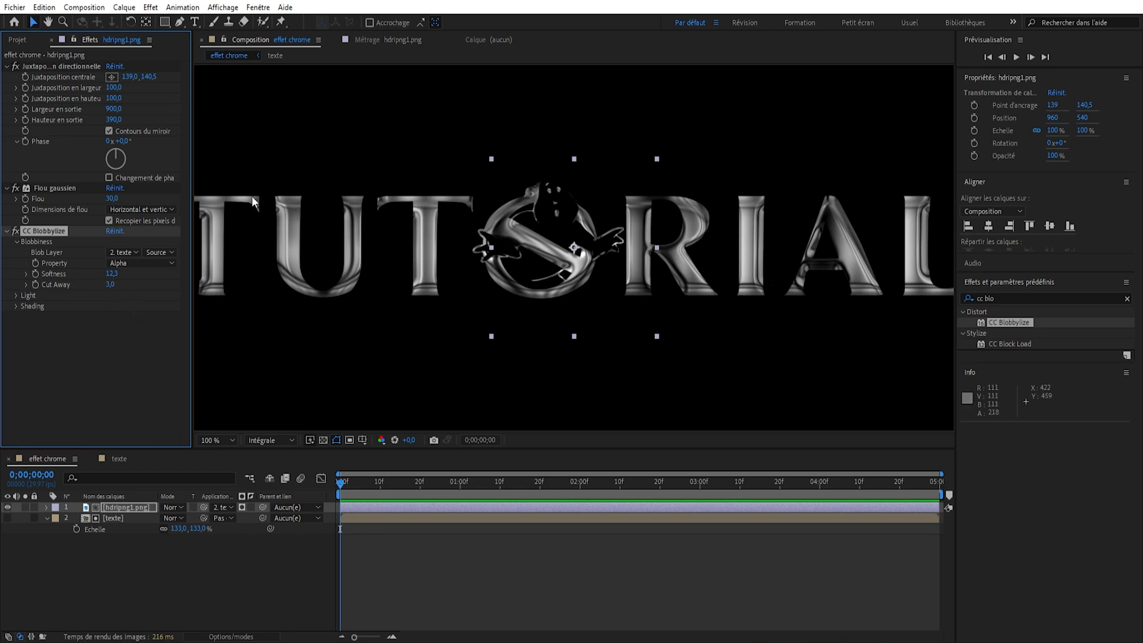
pyautogui.scroll(-2, 408, 212)
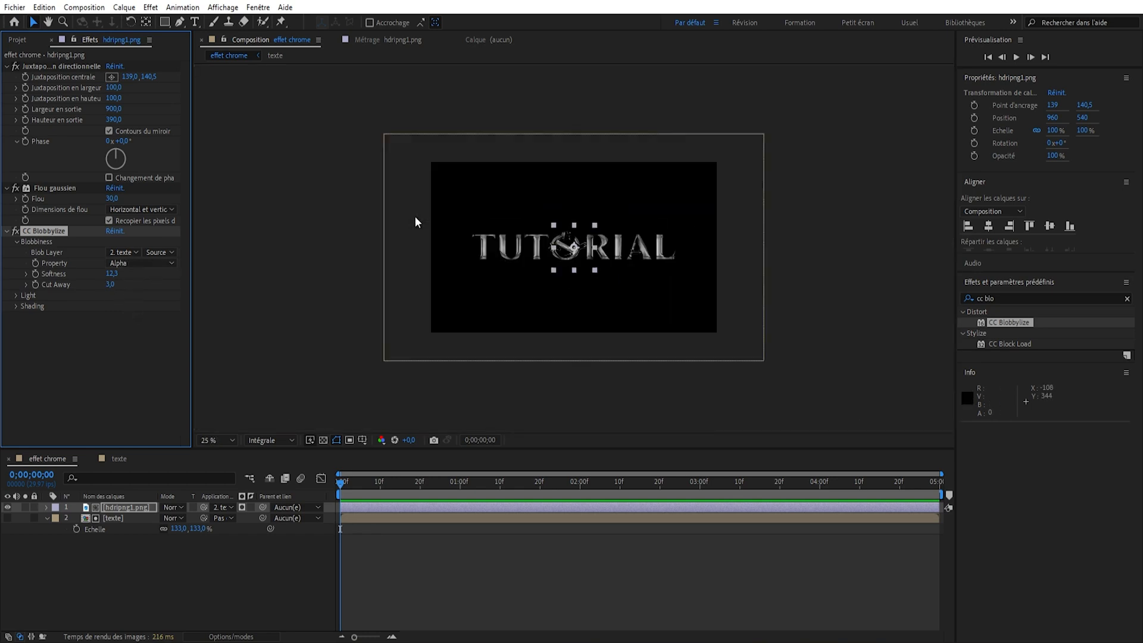
pyautogui.scroll(1, 506, 244)
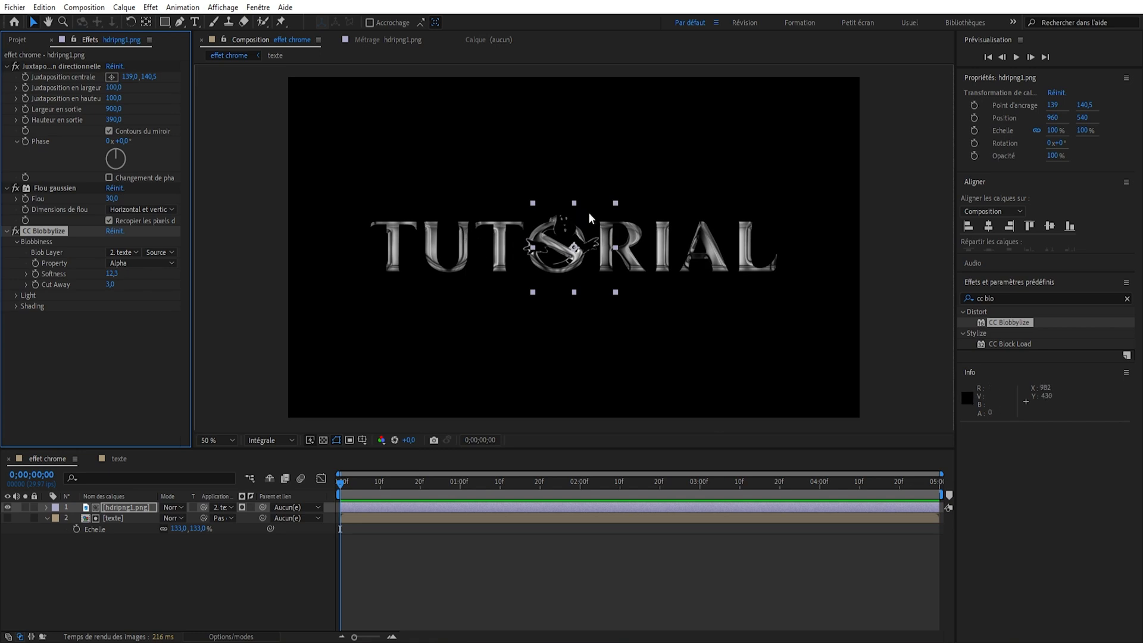
# Step: Scale the hdripng1.png layer to 102% so the texture fully covers the lettering, and check its edges
pyautogui.click(122, 512)
pyautogui.press('s')
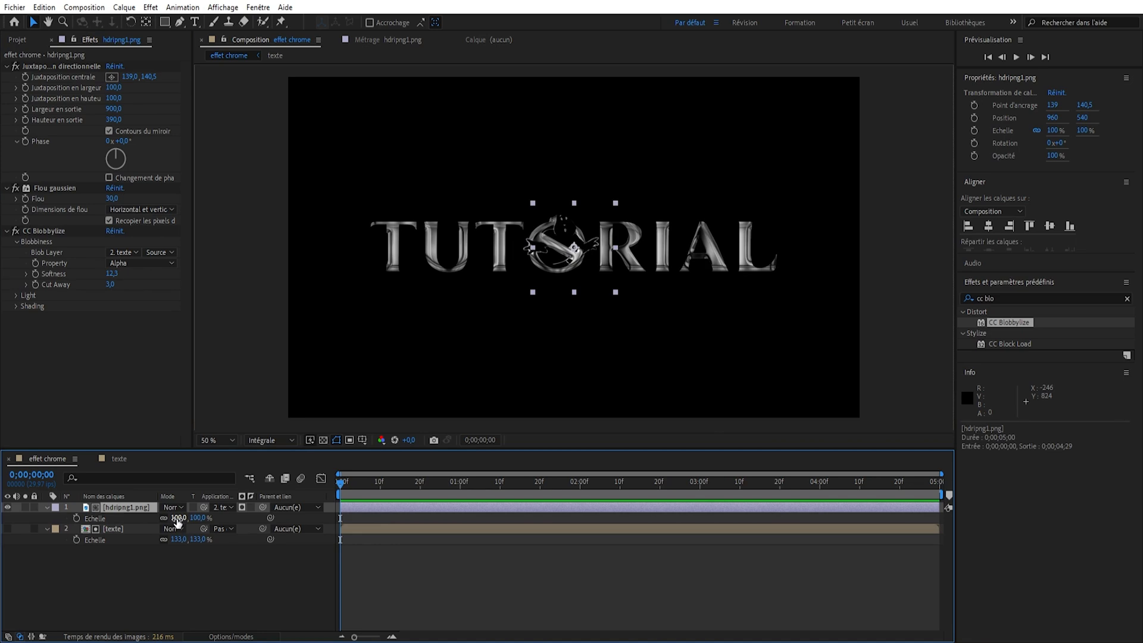
pyautogui.moveTo(178, 518); pyautogui.dragTo(175, 519)
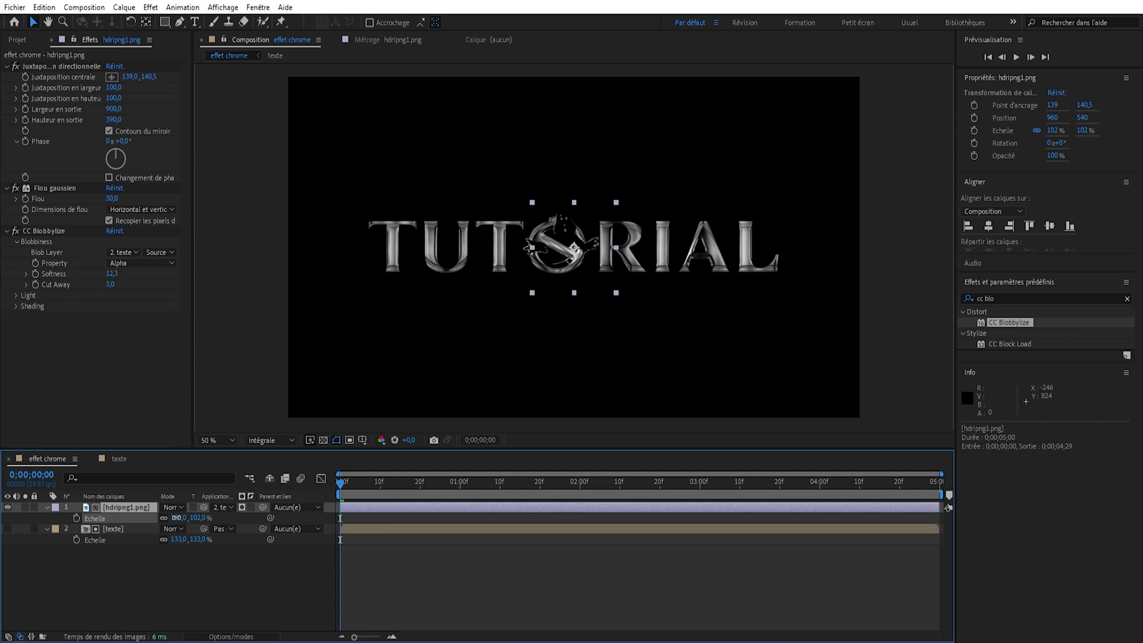
pyautogui.press('/')
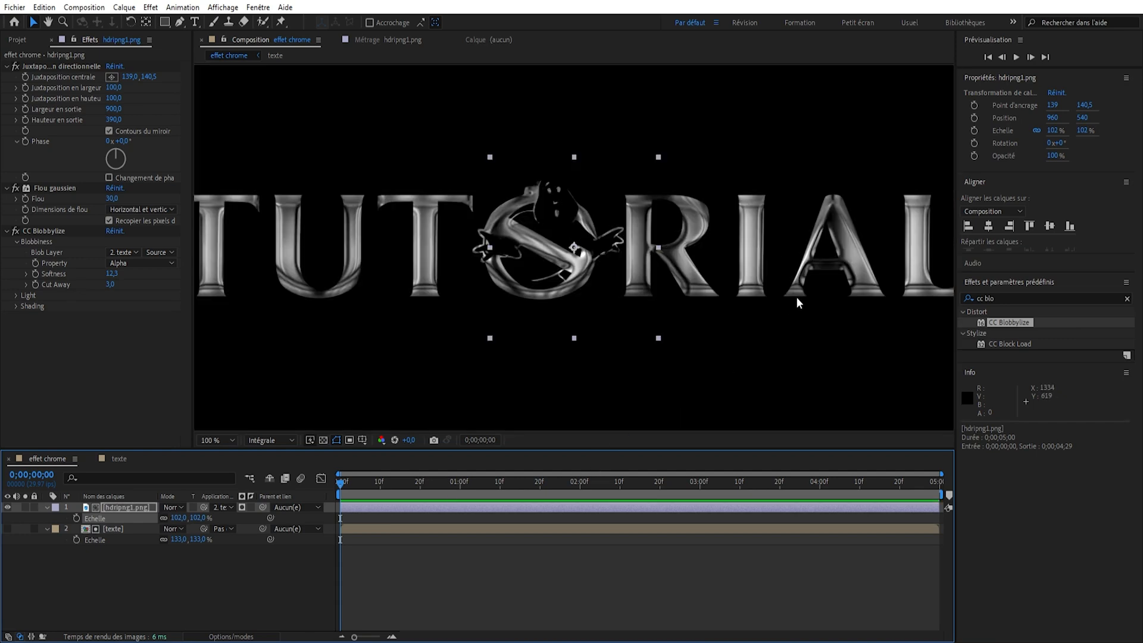
pyautogui.press(',')
pyautogui.press(',')
pyautogui.click(46, 508)
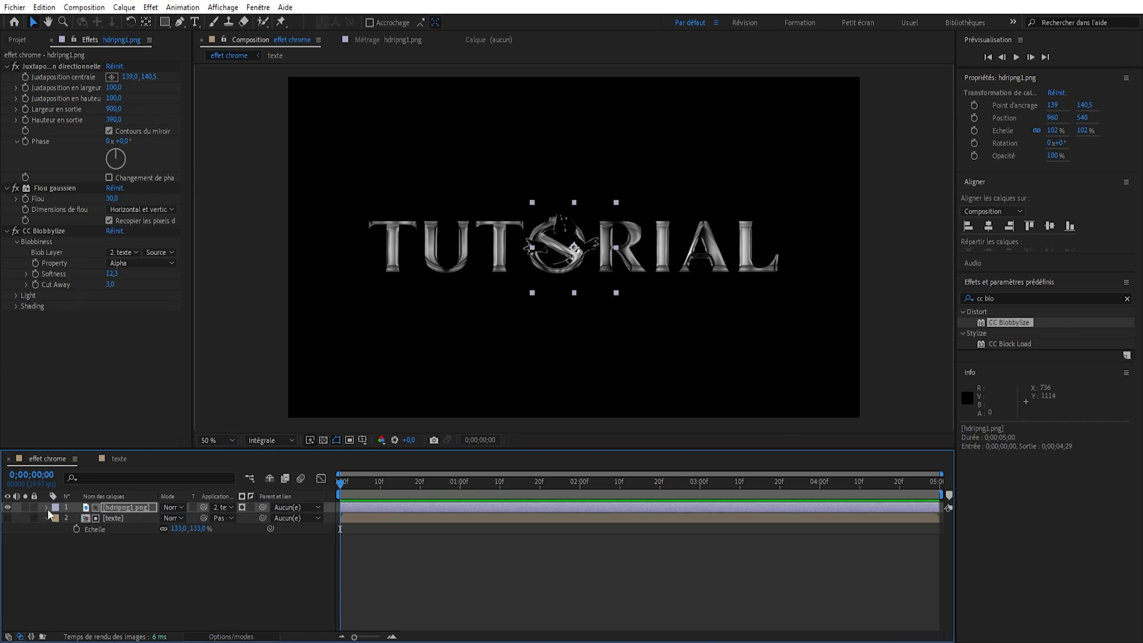
# Step: Animate the tiling effect's centre from X 139 at the first frame to a much higher X at 0;00;04;29
pyautogui.click(26, 76)
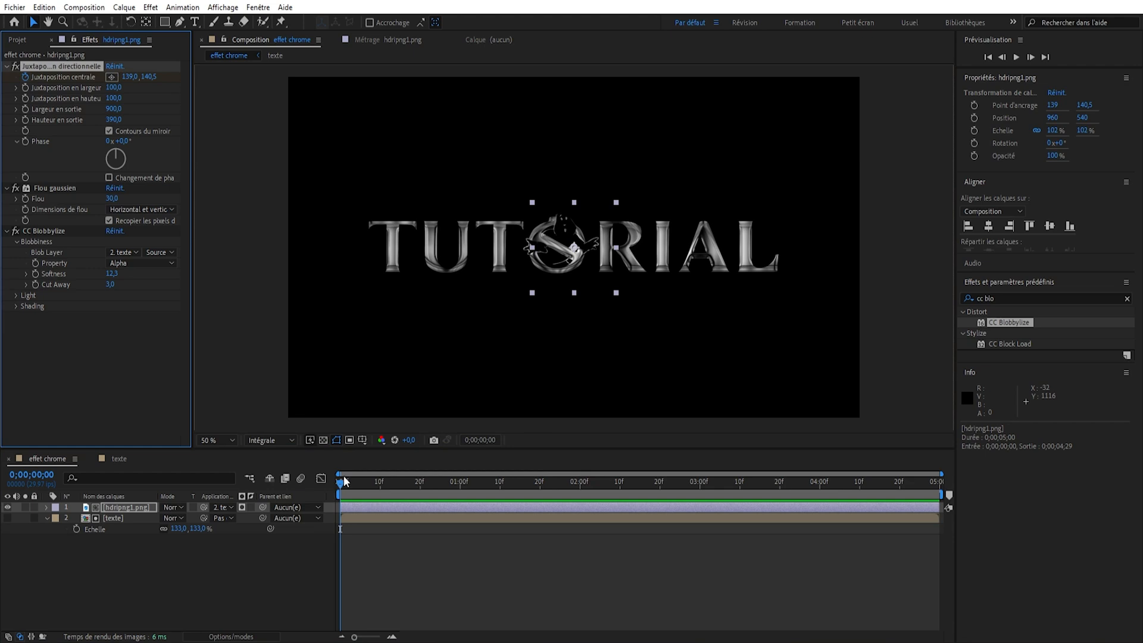
pyautogui.moveTo(381, 484); pyautogui.dragTo(967, 512)
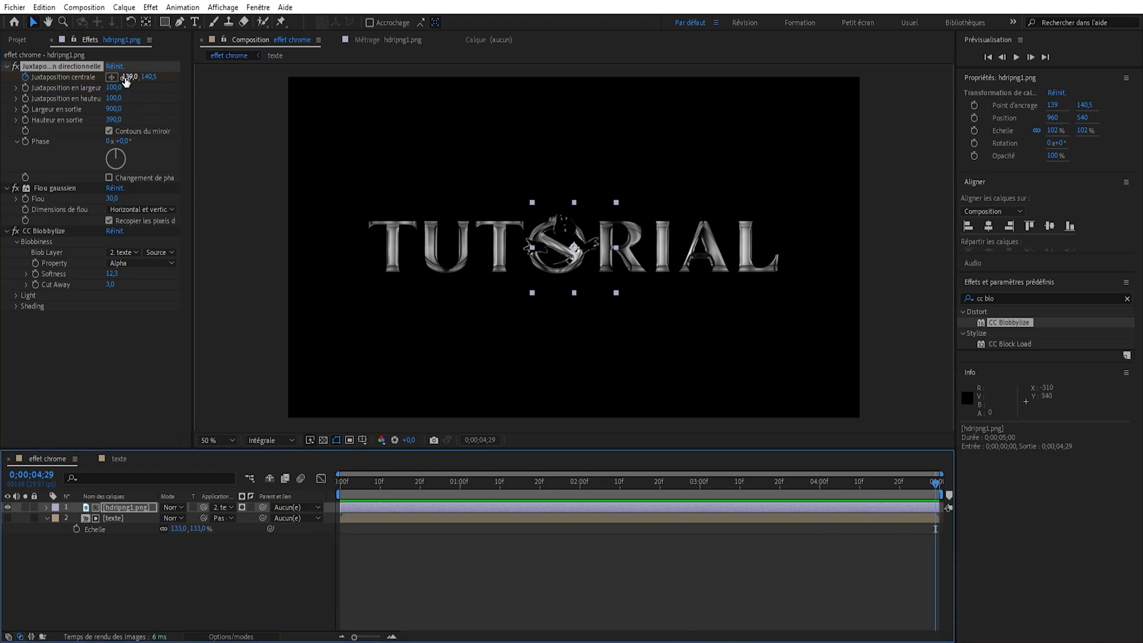
pyautogui.moveTo(126, 81); pyautogui.dragTo(528, 108)
pyautogui.moveTo(936, 489); pyautogui.dragTo(288, 530)
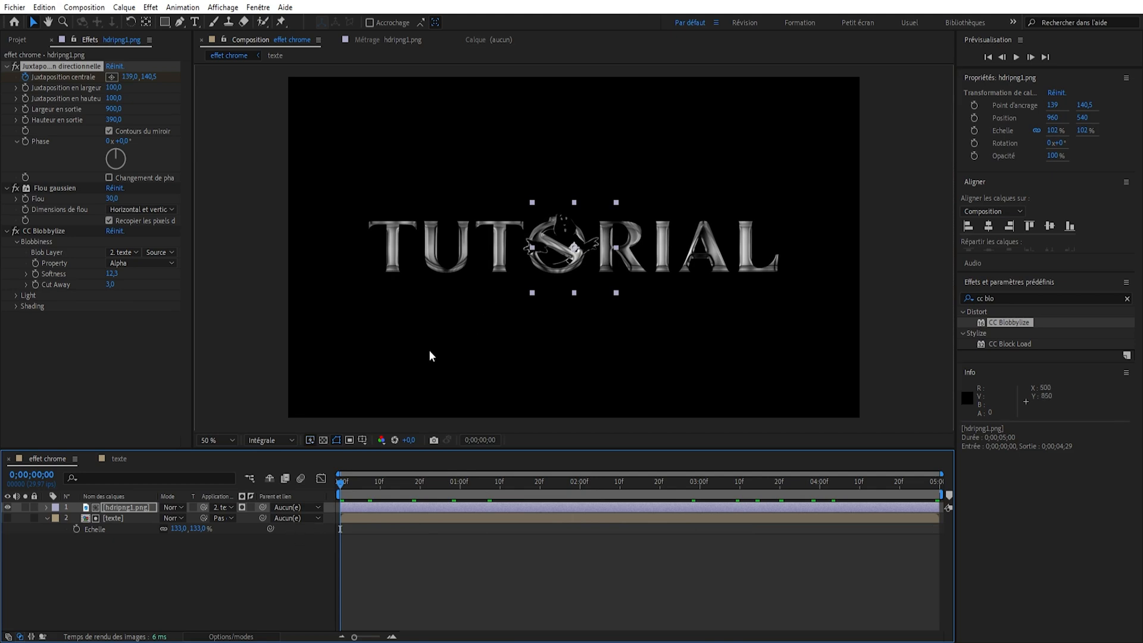
# Step: Lower the composition preview resolution to Un demi and play back the moving chrome reflection up to about three seconds
pyautogui.click(271, 441)
pyautogui.click(278, 485)
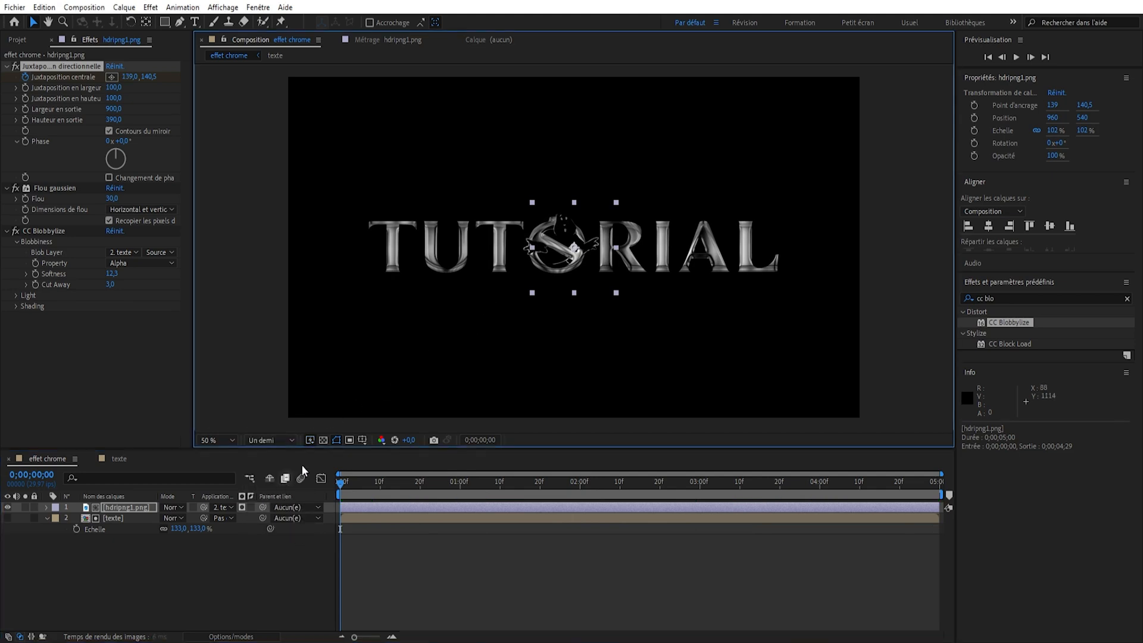
pyautogui.click(387, 287)
pyautogui.press('space')
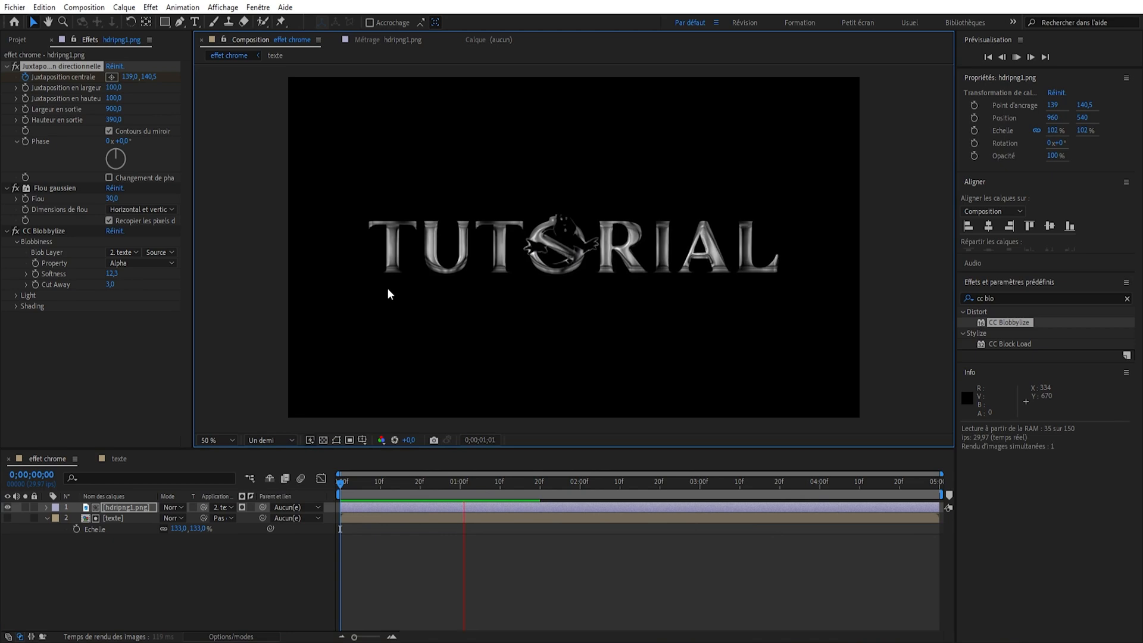
pyautogui.press('space')
pyautogui.click(135, 508)
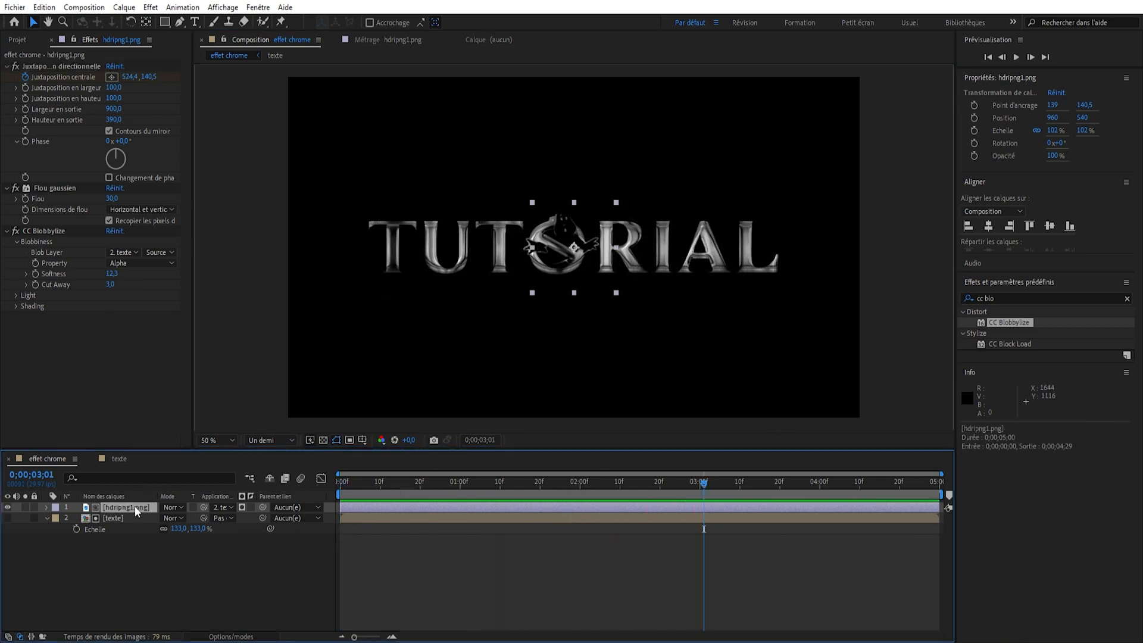
# Step: Apply easy ease to both centre keyframes of the tiling effect and check their curve in the graph editor
pyautogui.press('u')
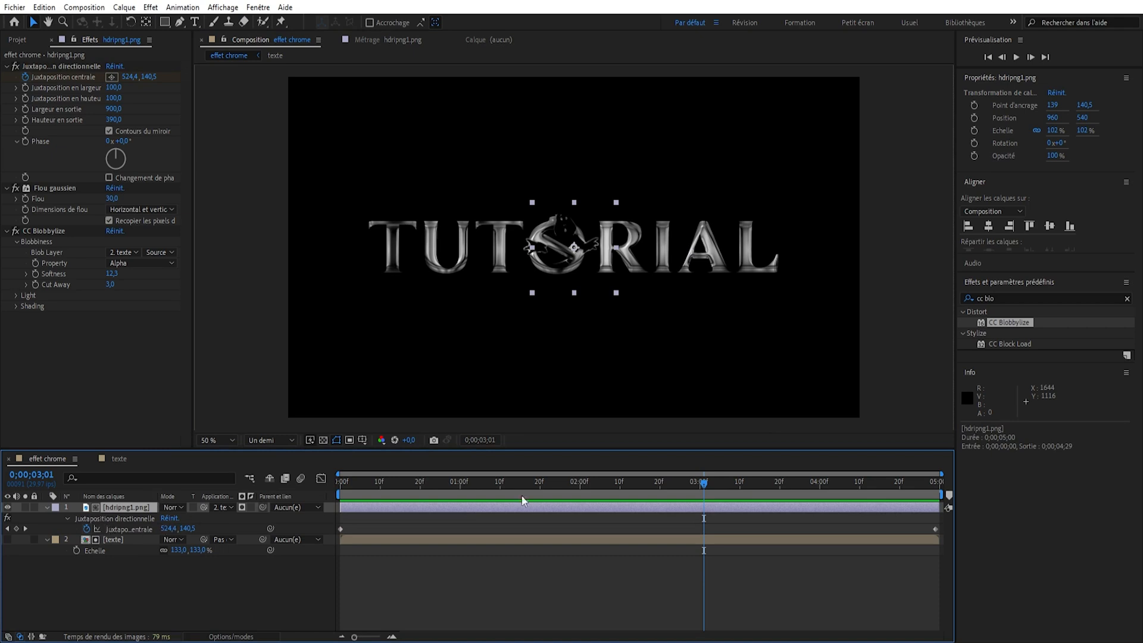
pyautogui.moveTo(939, 521); pyautogui.dragTo(316, 545)
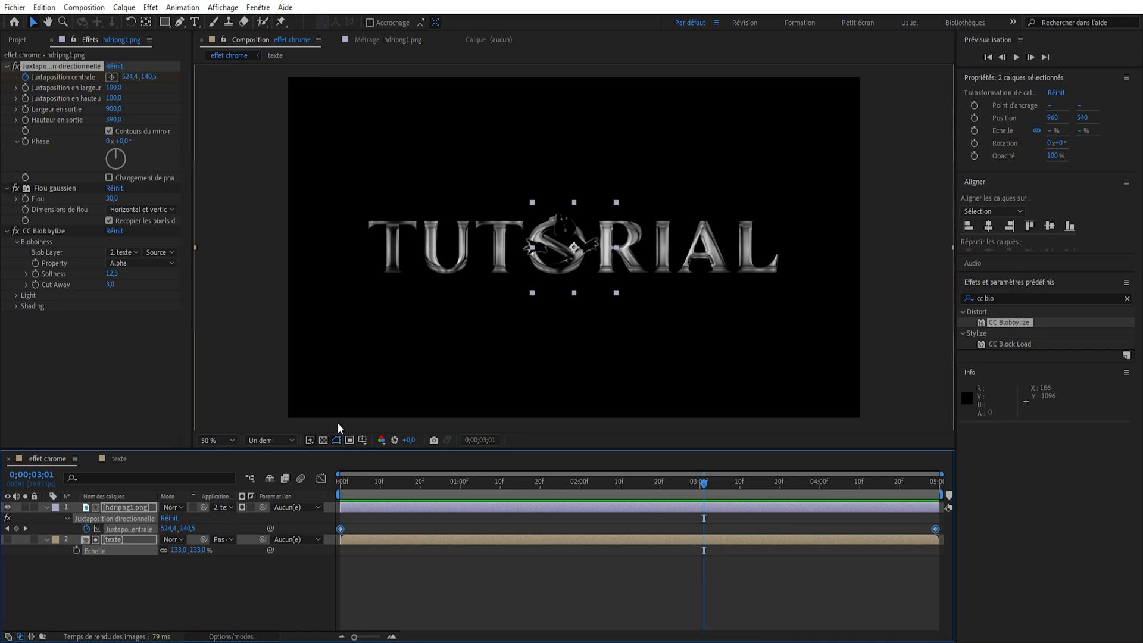
pyautogui.press('F9')
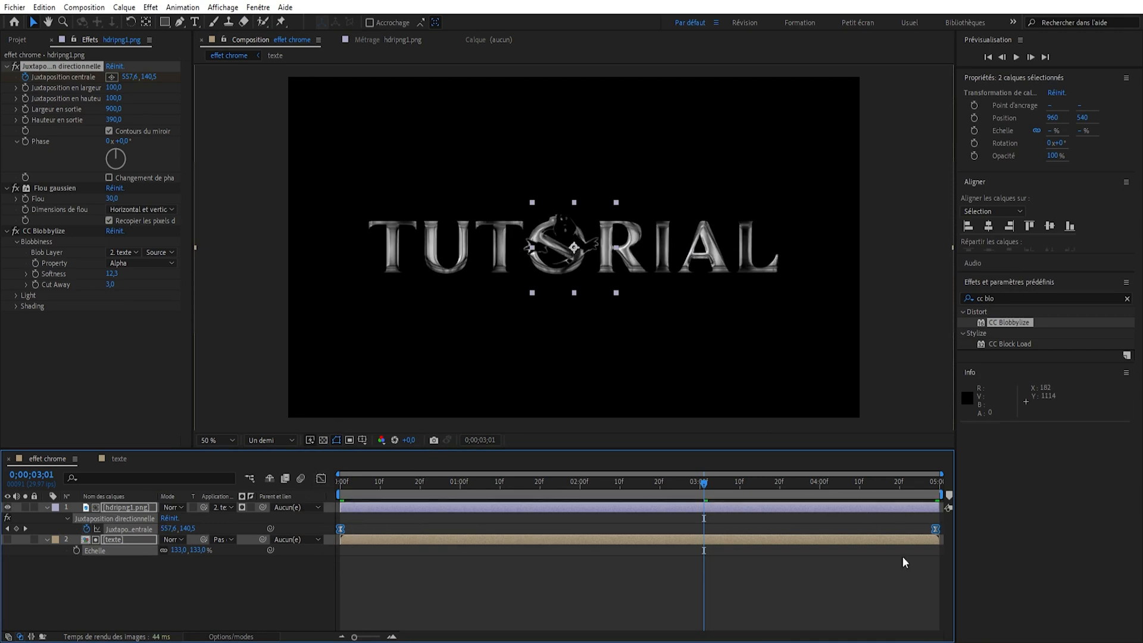
pyautogui.click(321, 479)
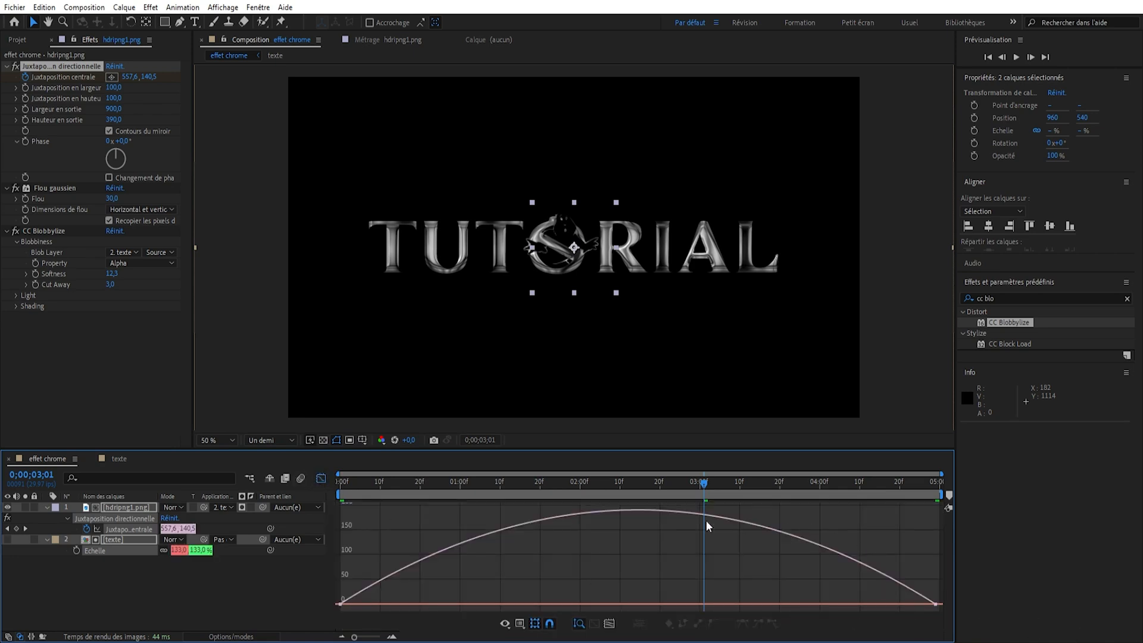
pyautogui.click(321, 479)
# Step: Scrub through the opening of the eased reflection and inspect the lettering up close at the first frame
pyautogui.moveTo(703, 483); pyautogui.dragTo(255, 495)
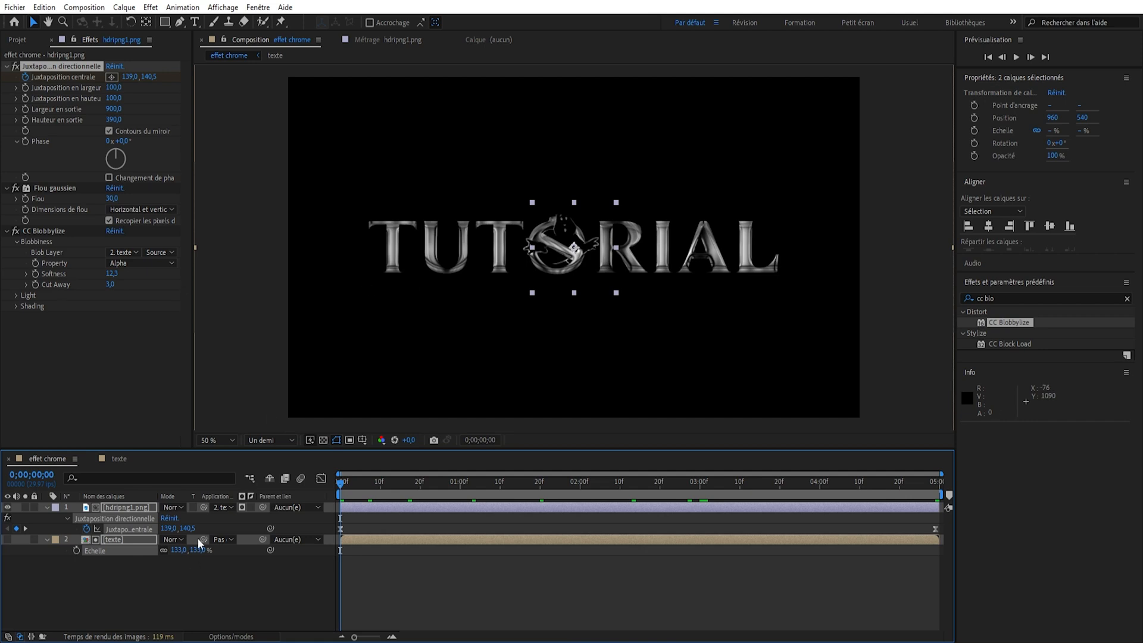
pyautogui.click(135, 567)
pyautogui.moveTo(343, 484); pyautogui.dragTo(459, 512)
pyautogui.press('Home')
pyautogui.scroll(4, 562, 277)
pyautogui.scroll(-2, 560, 277)
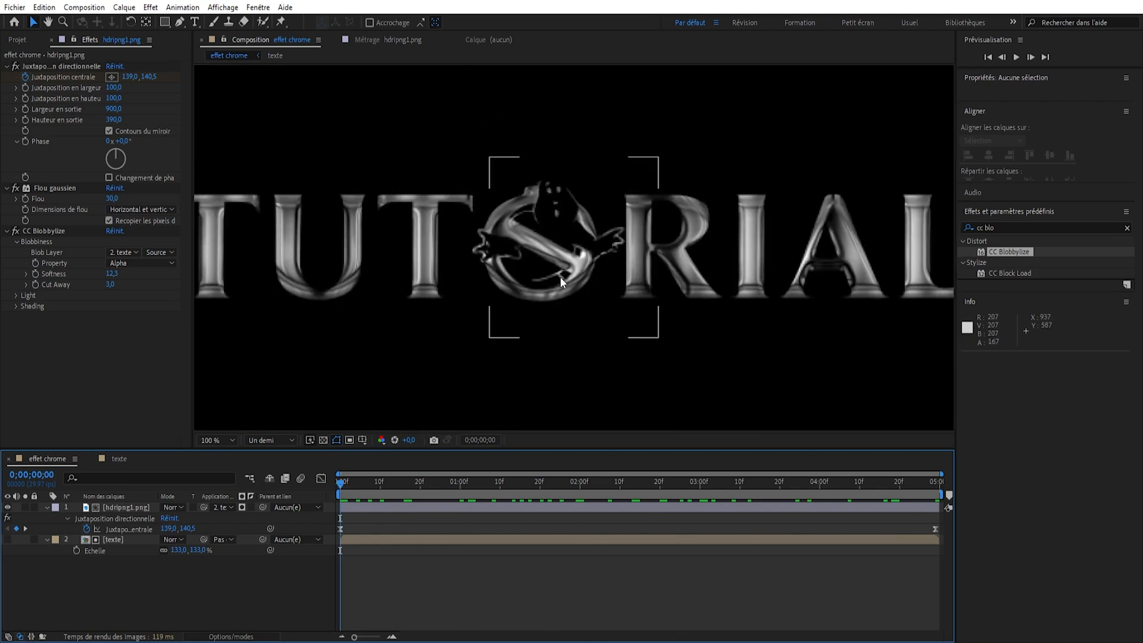
pyautogui.scroll(-2, 559, 276)
# Step: Precompose the hdripng1.png layer under its default name, leaving all attributes in effet chrome
pyautogui.click(131, 509)
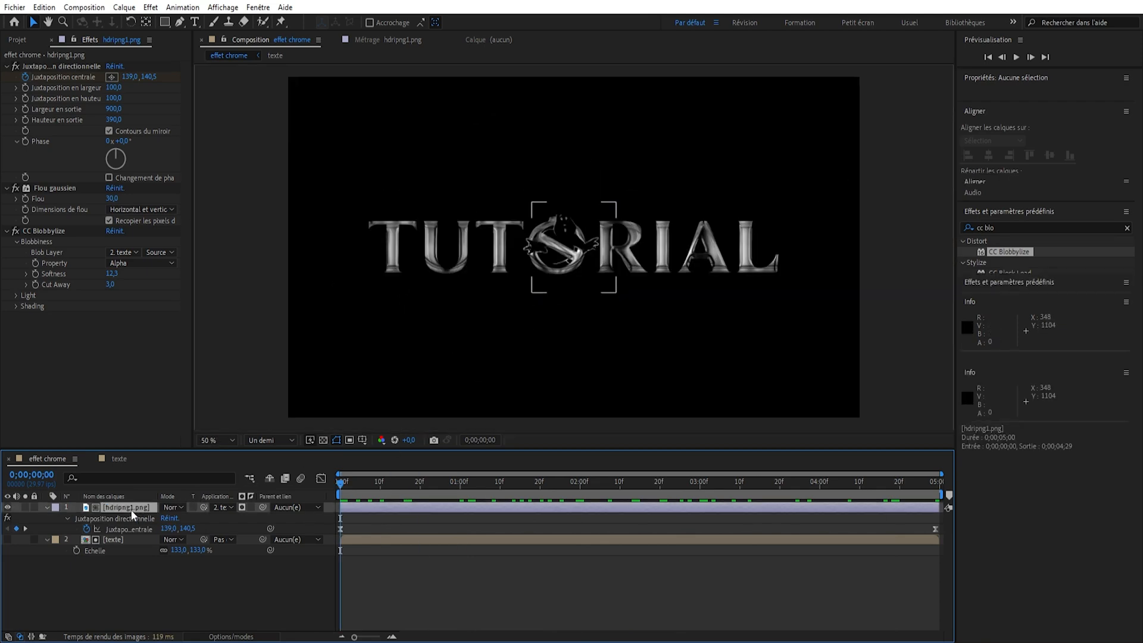
pyautogui.rightClick(131, 510)
pyautogui.click(191, 429)
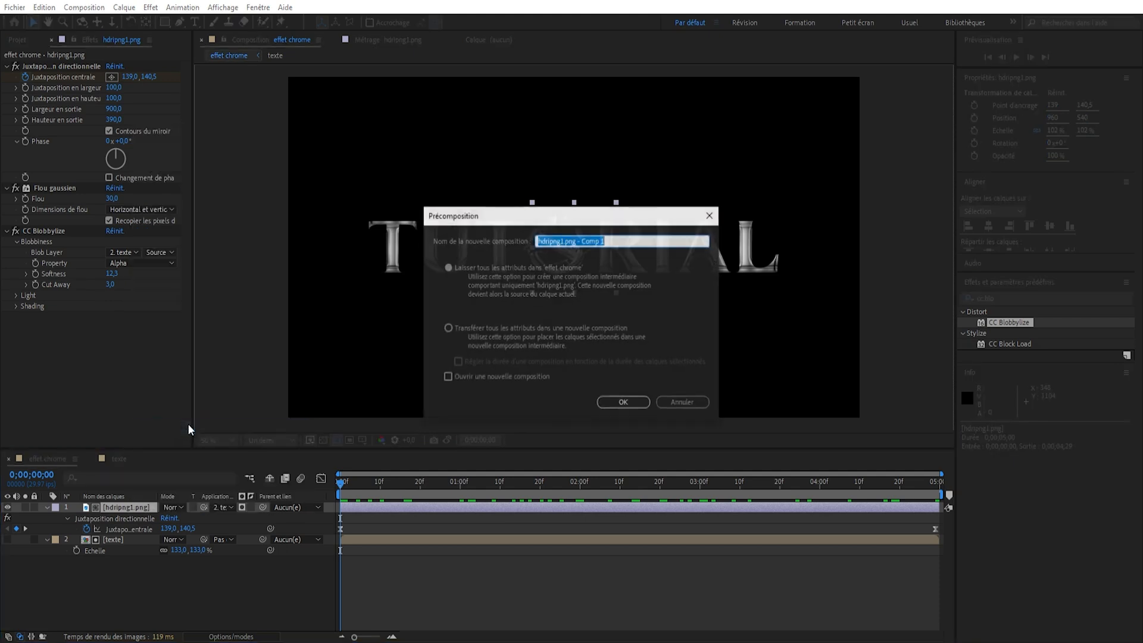
pyautogui.click(624, 402)
pyautogui.click(624, 402)
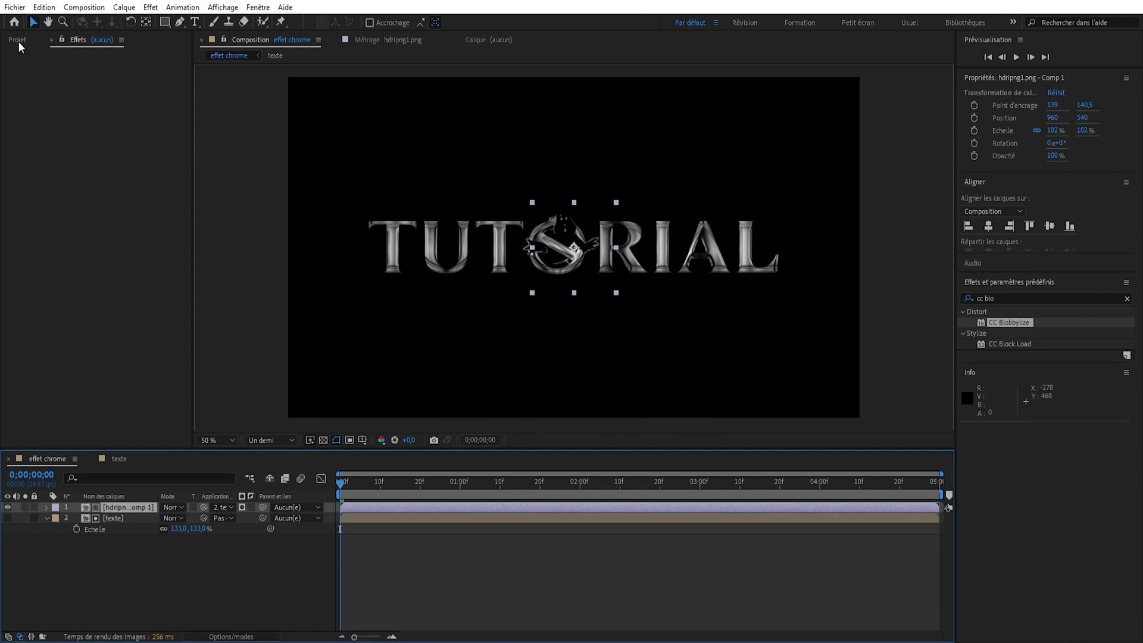
# Step: Check the precomposed layer in the project and review the effects applied to it in effet chrome
pyautogui.click(126, 499)
pyautogui.click(18, 40)
pyautogui.click(126, 507)
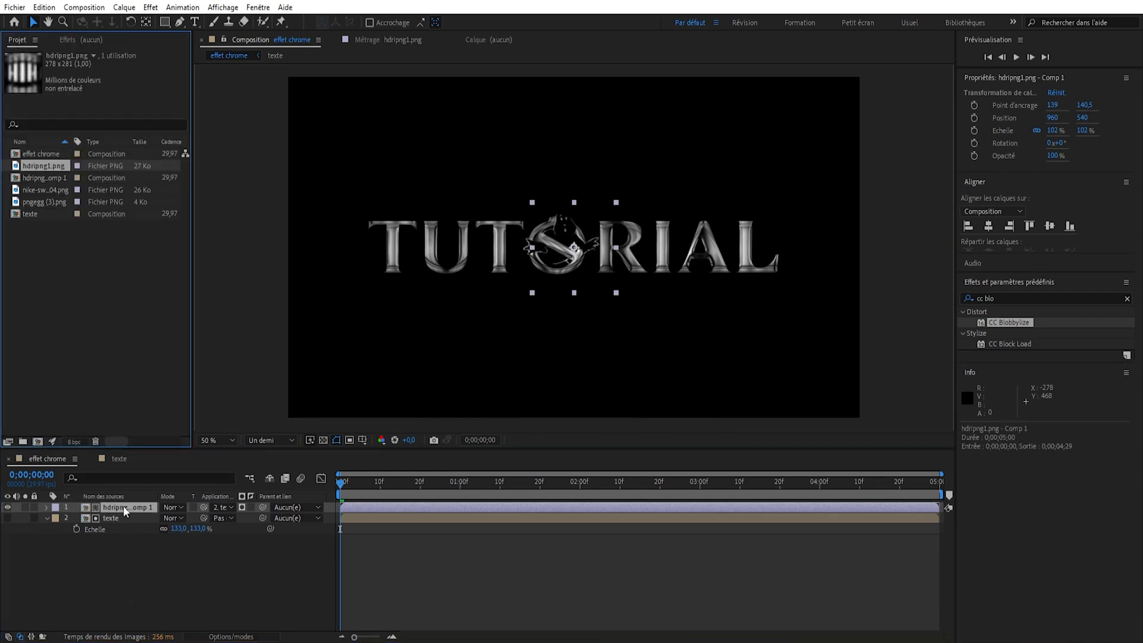
pyautogui.click(100, 40)
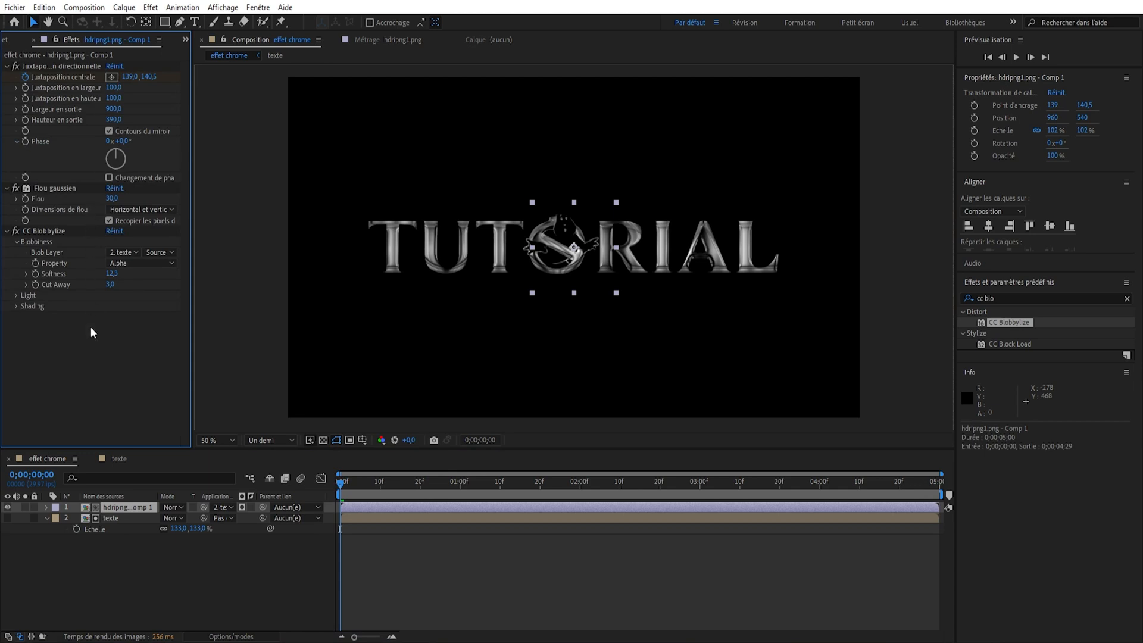
# Step: Inside the hdripng1.png - Comp 1 precomposition, create a 278 x 281 px solid in a lighter blue
pyautogui.doubleClick(127, 507)
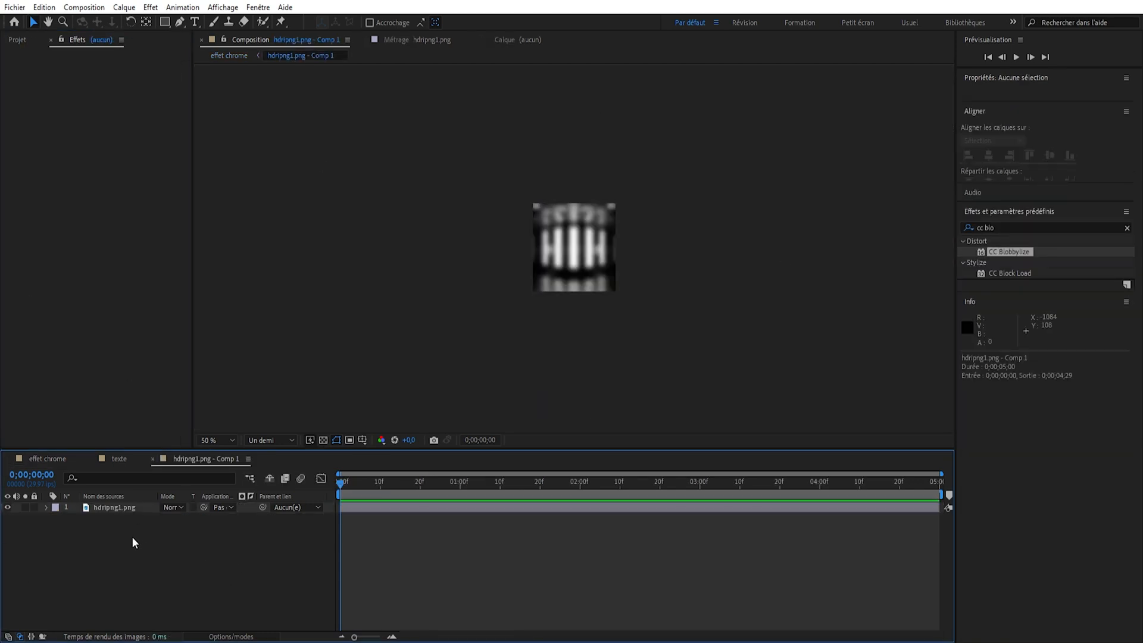
pyautogui.click(118, 506)
pyautogui.rightClick(136, 523)
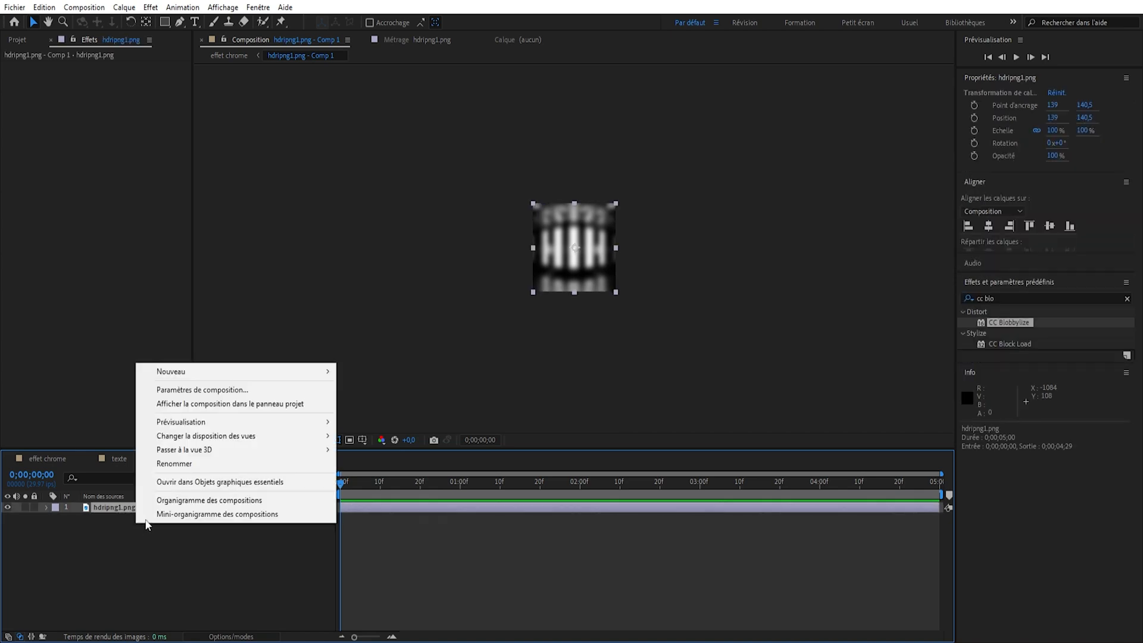
pyautogui.moveTo(222, 371)
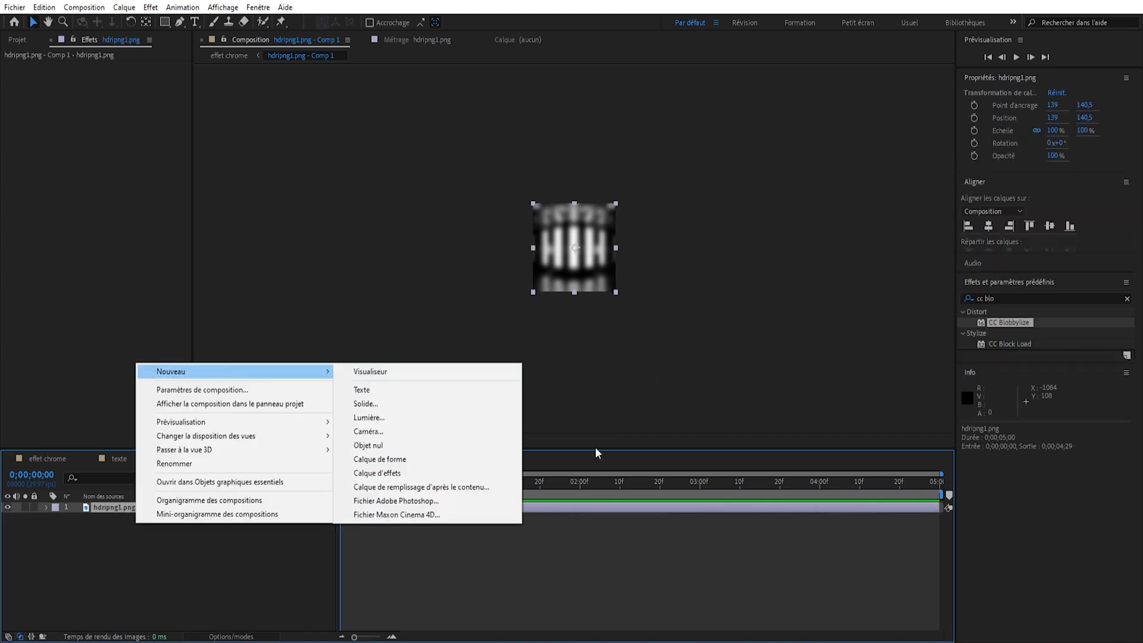
pyautogui.click(177, 598)
pyautogui.rightClick(174, 400)
pyautogui.moveTo(215, 410)
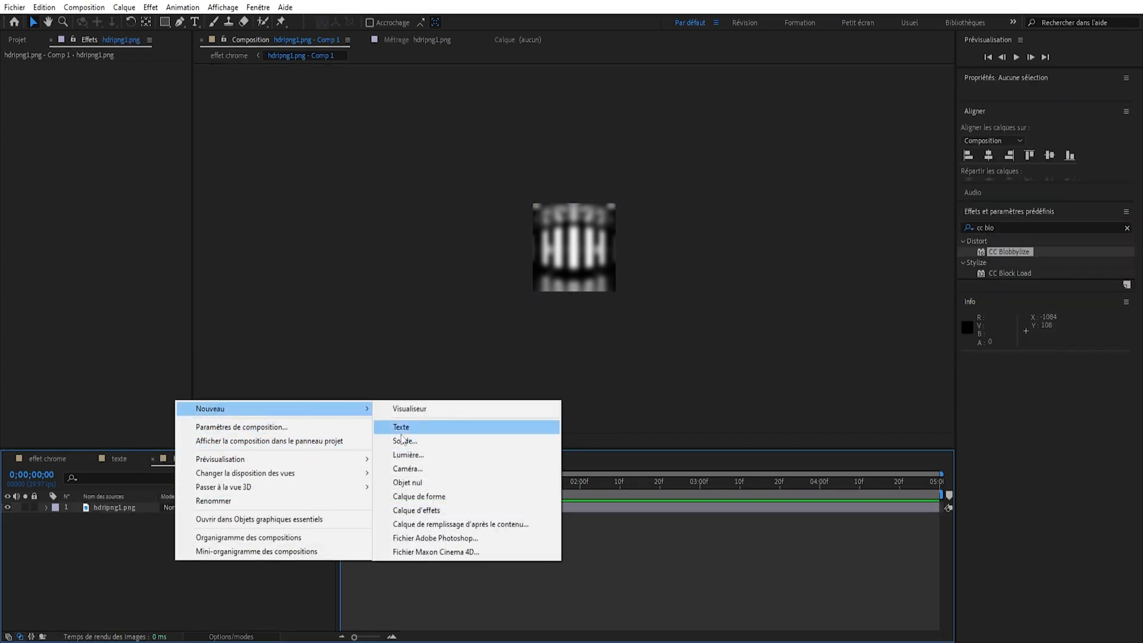
pyautogui.click(418, 448)
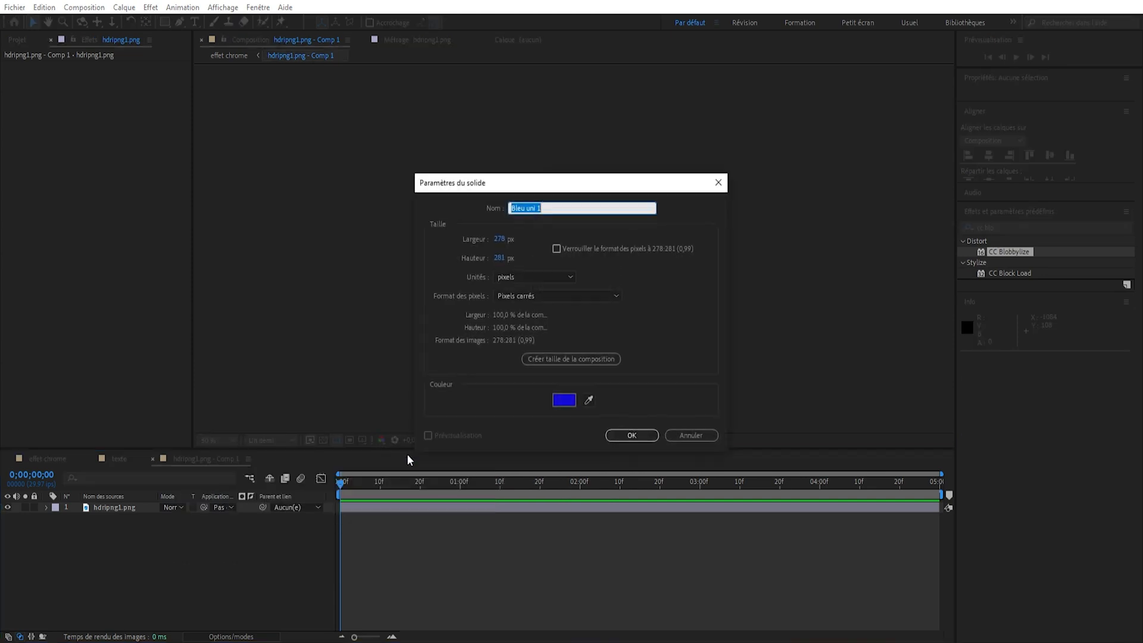
pyautogui.click(563, 399)
pyautogui.click(214, 277)
pyautogui.click(361, 272)
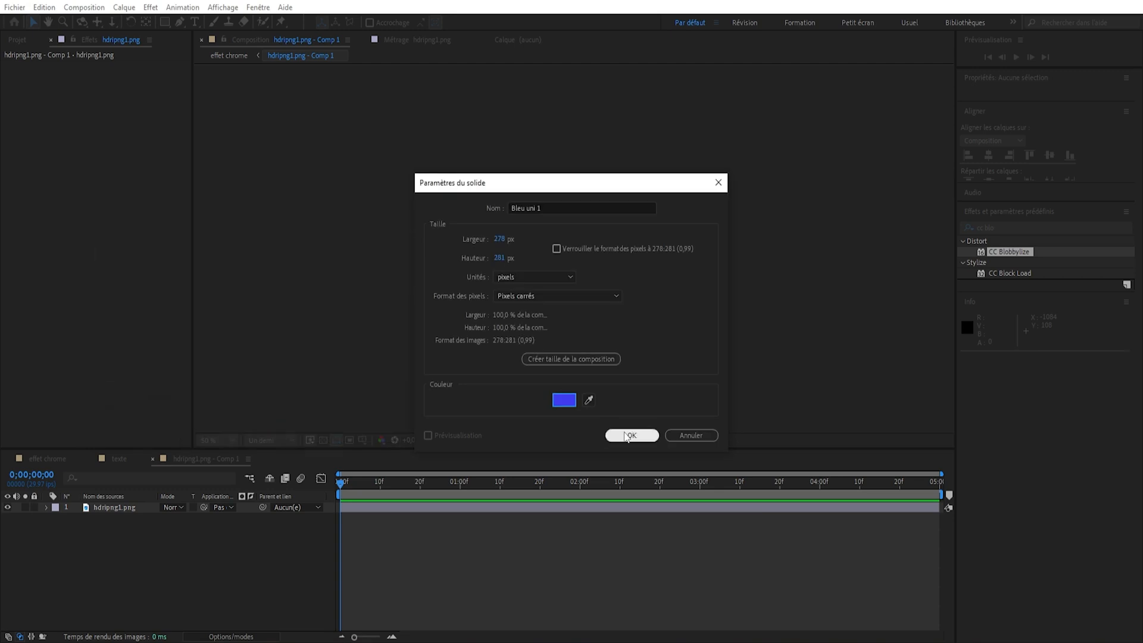
pyautogui.click(632, 436)
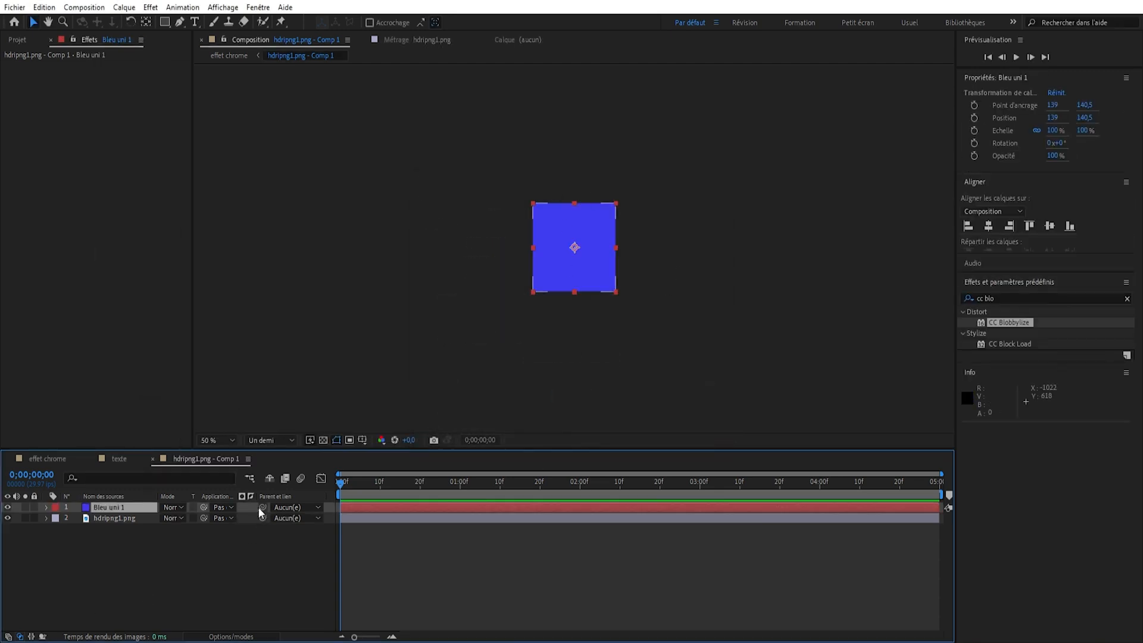
# Step: Use hdripng1.png as the blue solid's luma track matte and return to the effet chrome composition
pyautogui.moveTo(203, 507); pyautogui.dragTo(125, 523)
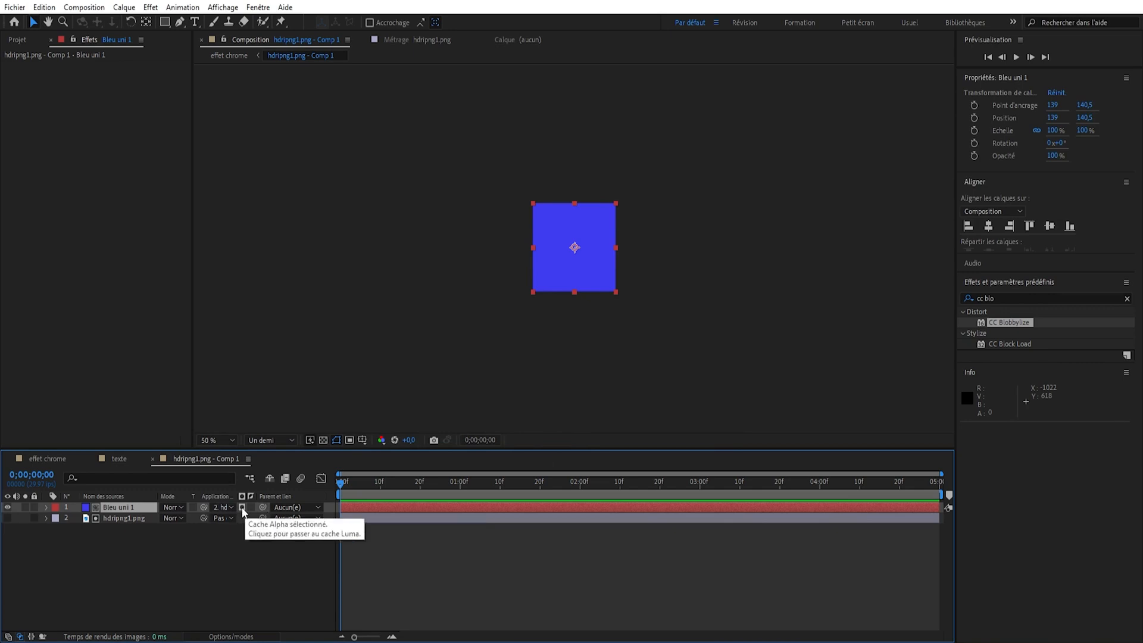
pyautogui.click(243, 510)
pyautogui.press('/')
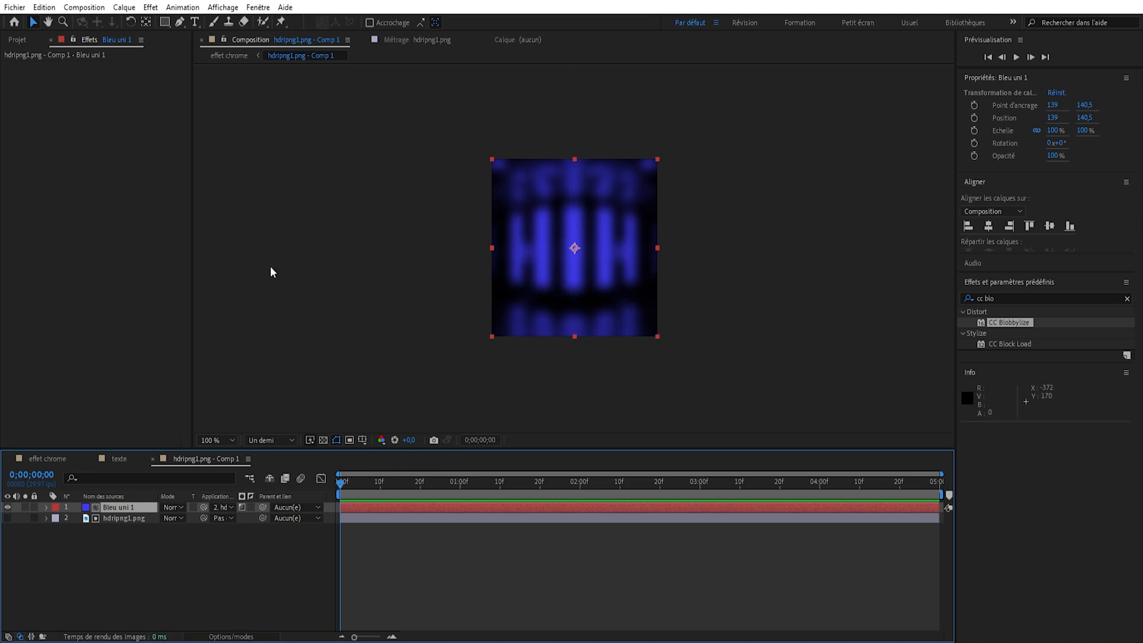
pyautogui.click(222, 56)
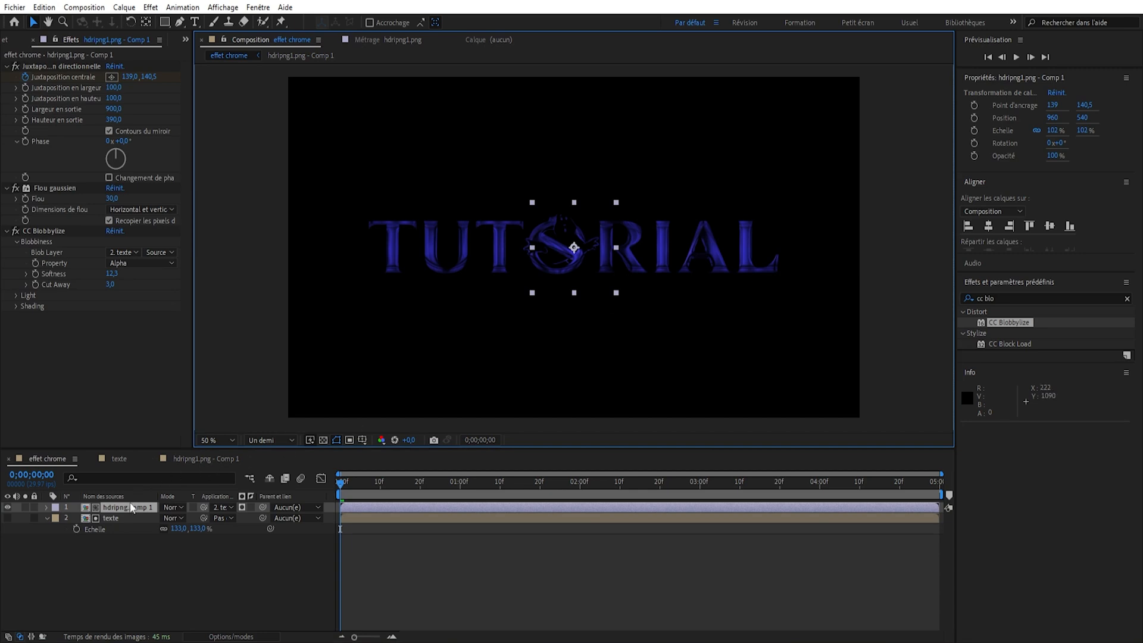
# Step: Add an adjustment layer above the other layers in effet chrome
pyautogui.rightClick(112, 552)
pyautogui.moveTo(169, 409)
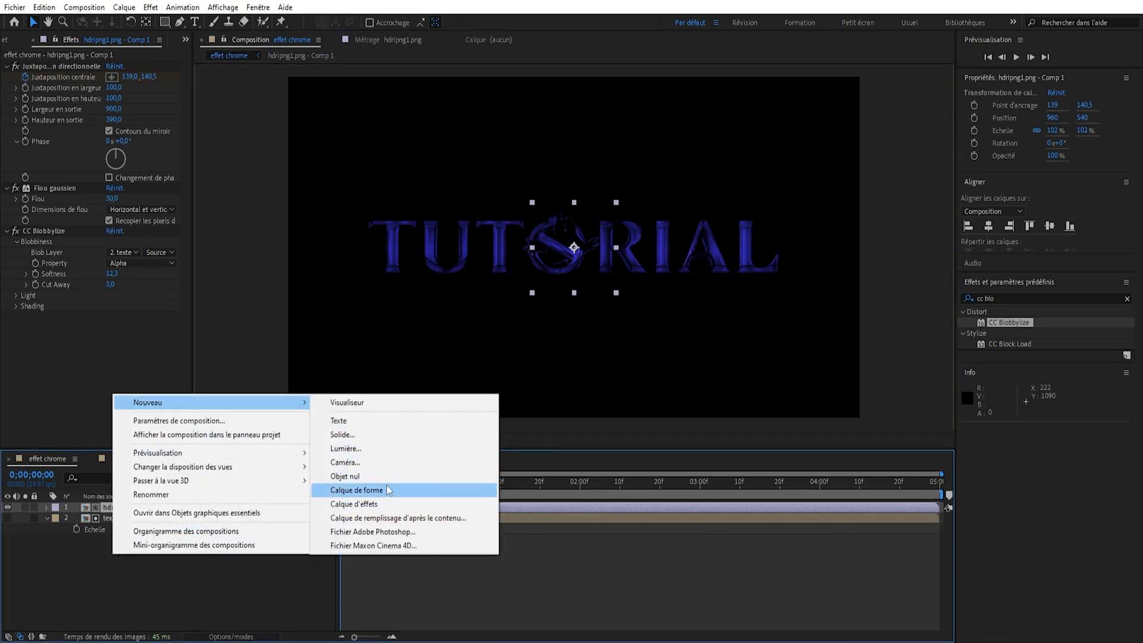
pyautogui.click(357, 503)
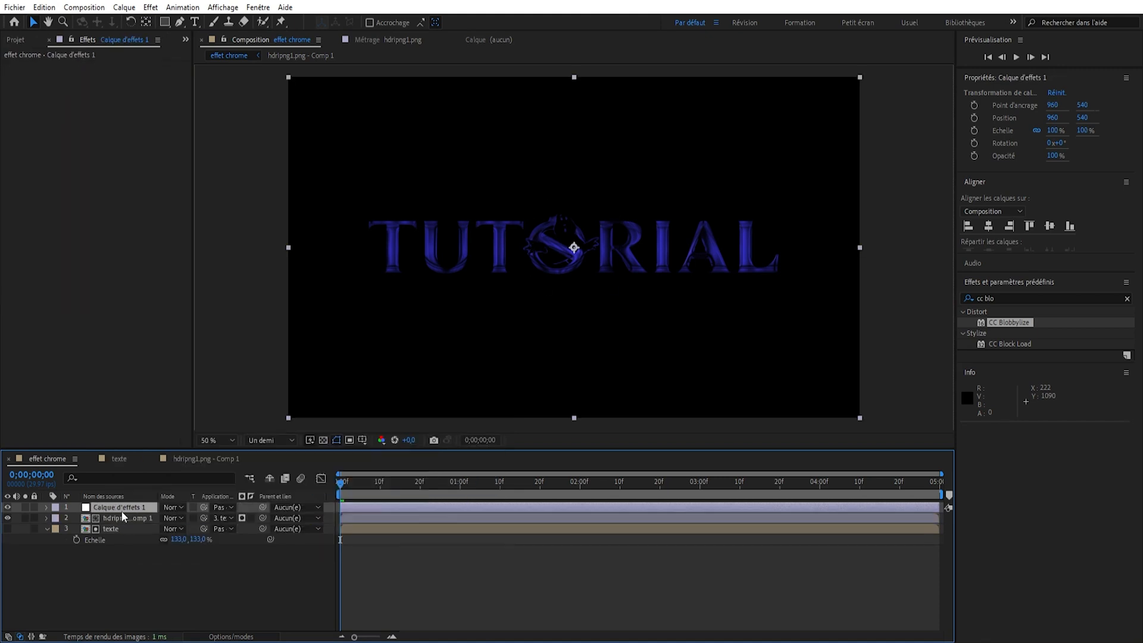
# Step: Find the Lueur diffuse effect and apply it to the adjustment layer, checking the glow on the lettering
pyautogui.click(1013, 297)
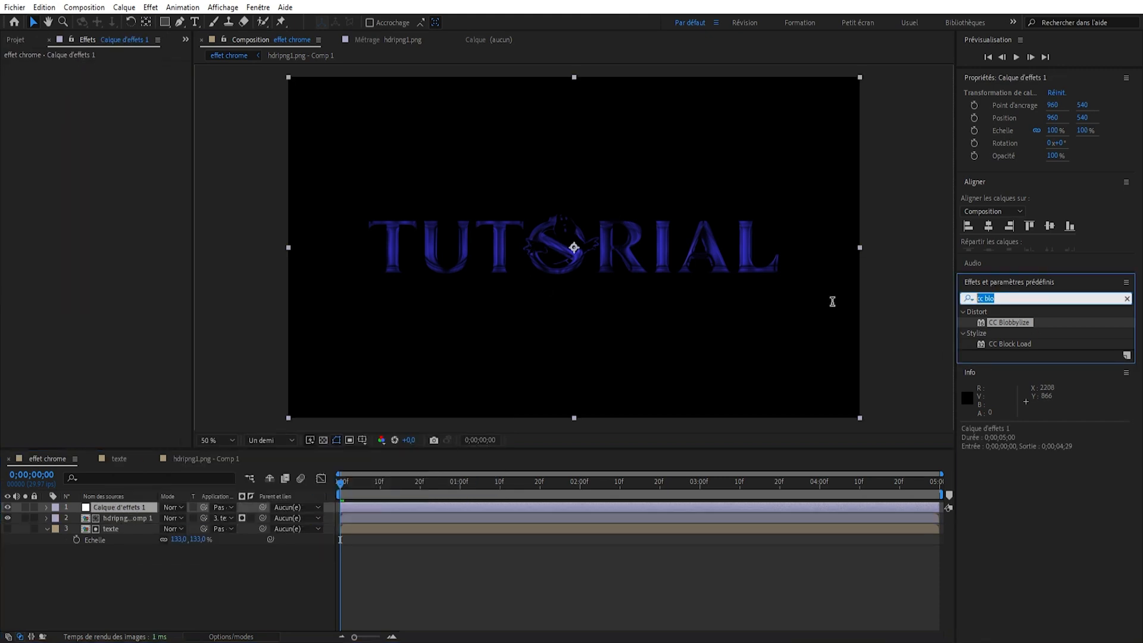
pyautogui.write('mueur')
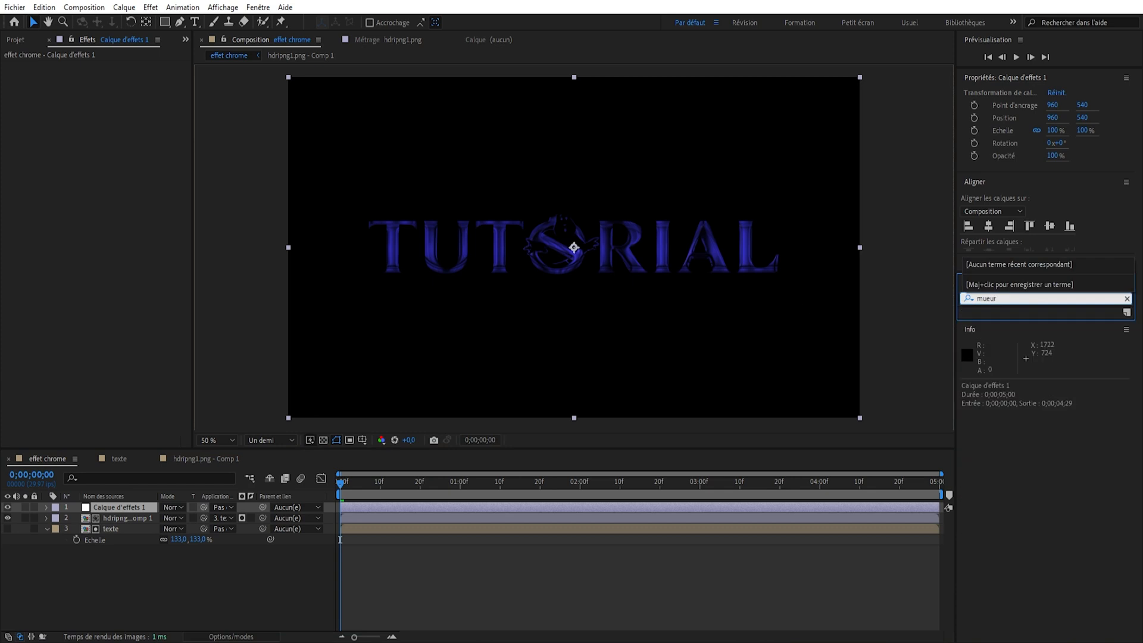
pyautogui.press('BackSpace')
pyautogui.press('BackSpace')
pyautogui.press('BackSpace')
pyautogui.write('lueur')
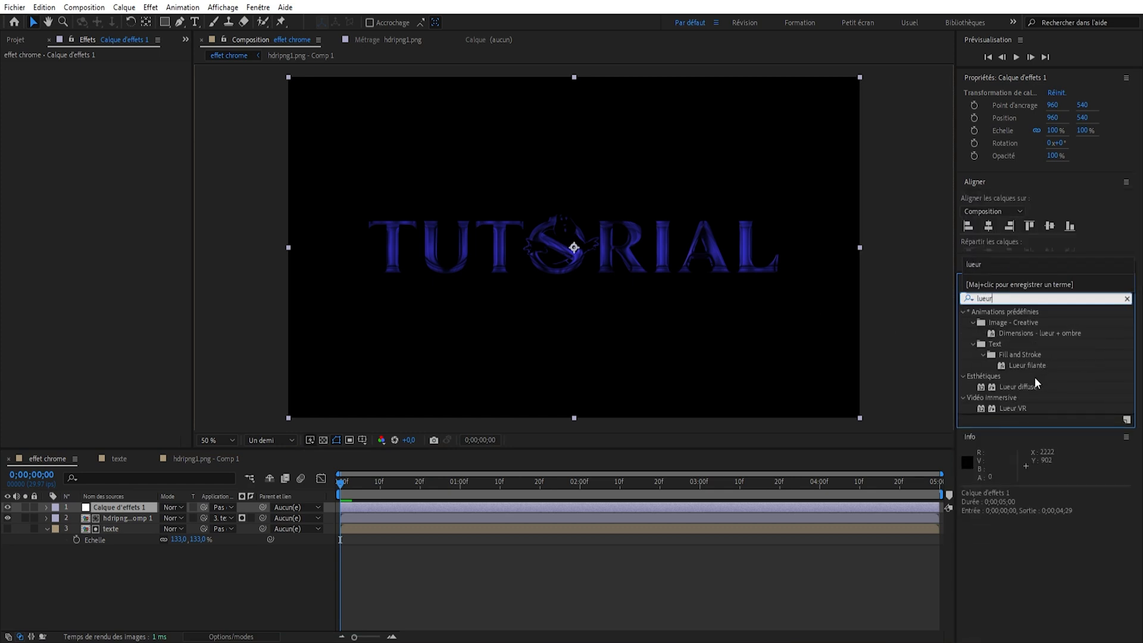
pyautogui.moveTo(1025, 387); pyautogui.dragTo(122, 510)
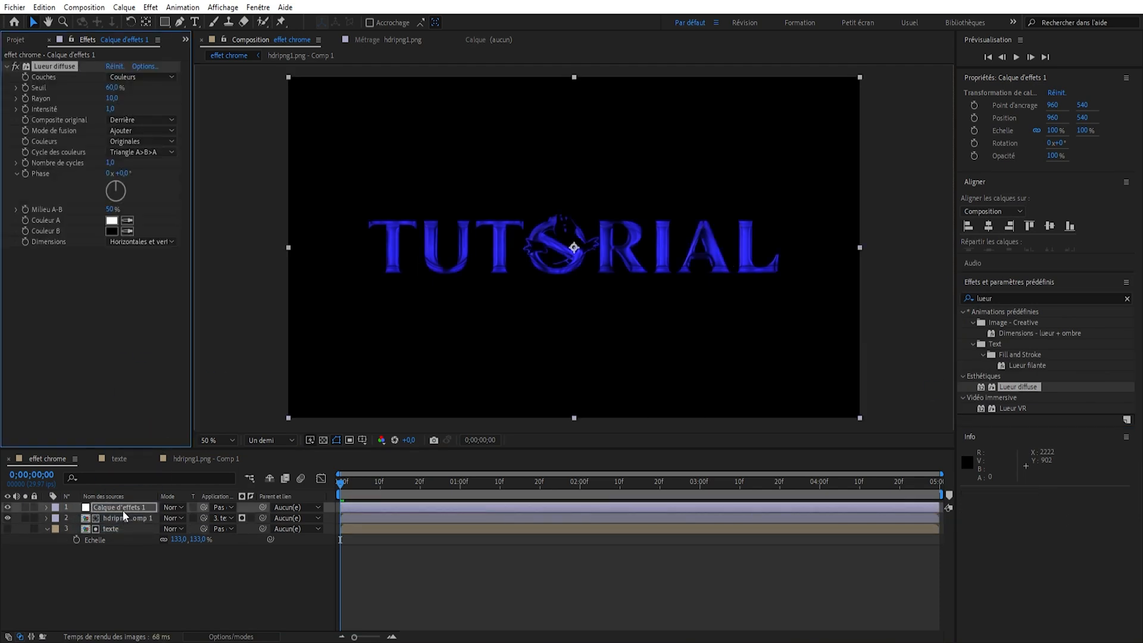
pyautogui.press('/')
pyautogui.press(',')
# Step: Add VC Color Vibrance below Lueur diffuse on the adjustment layer and set its colour to blue 005AFF
pyautogui.click(1019, 296)
pyautogui.write('vc')
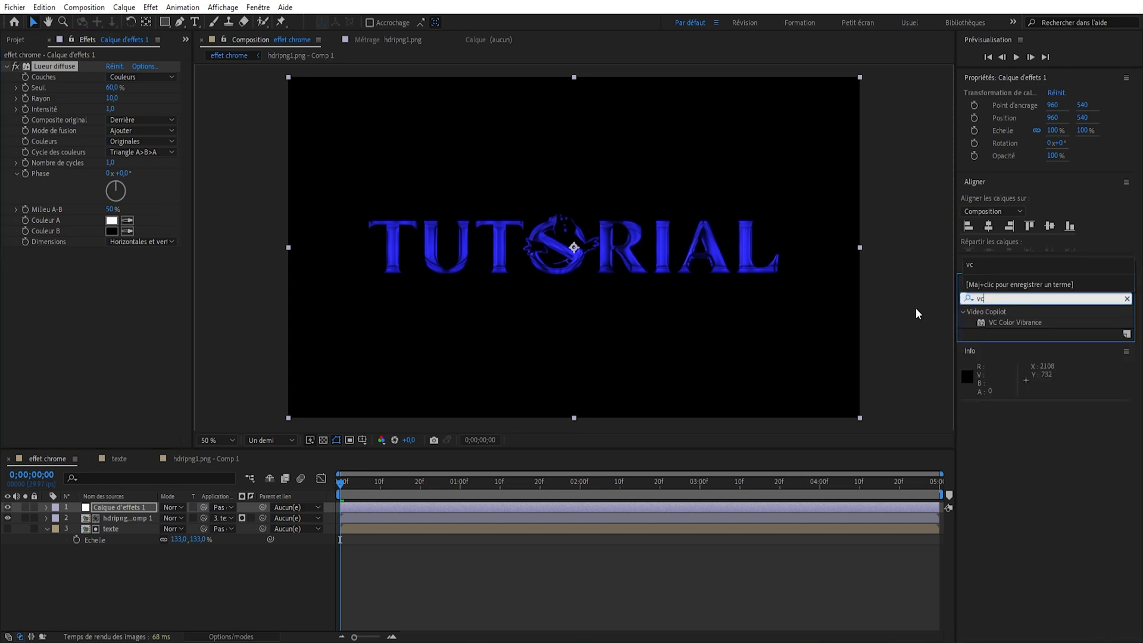
pyautogui.moveTo(1014, 325); pyautogui.dragTo(127, 304)
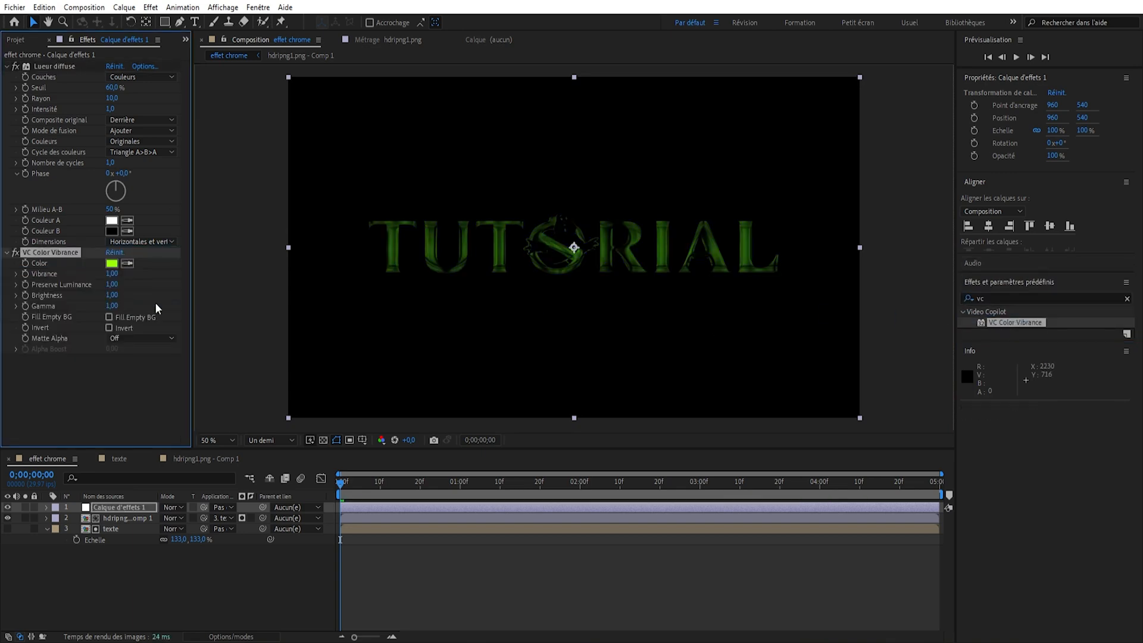
pyautogui.click(111, 263)
pyautogui.click(267, 332)
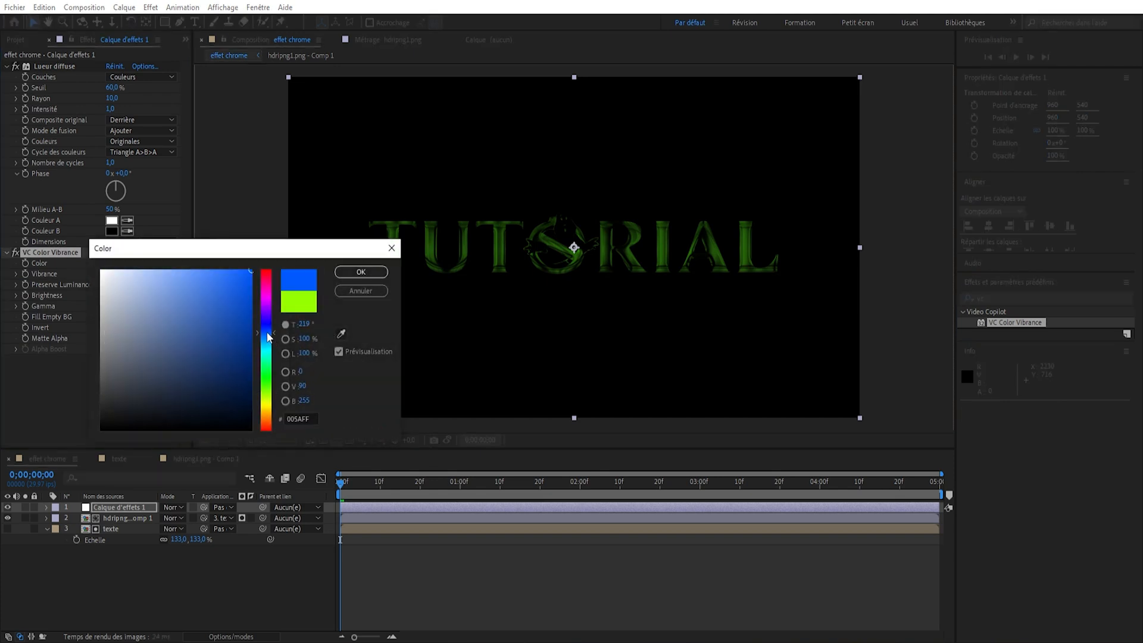
pyautogui.click(361, 272)
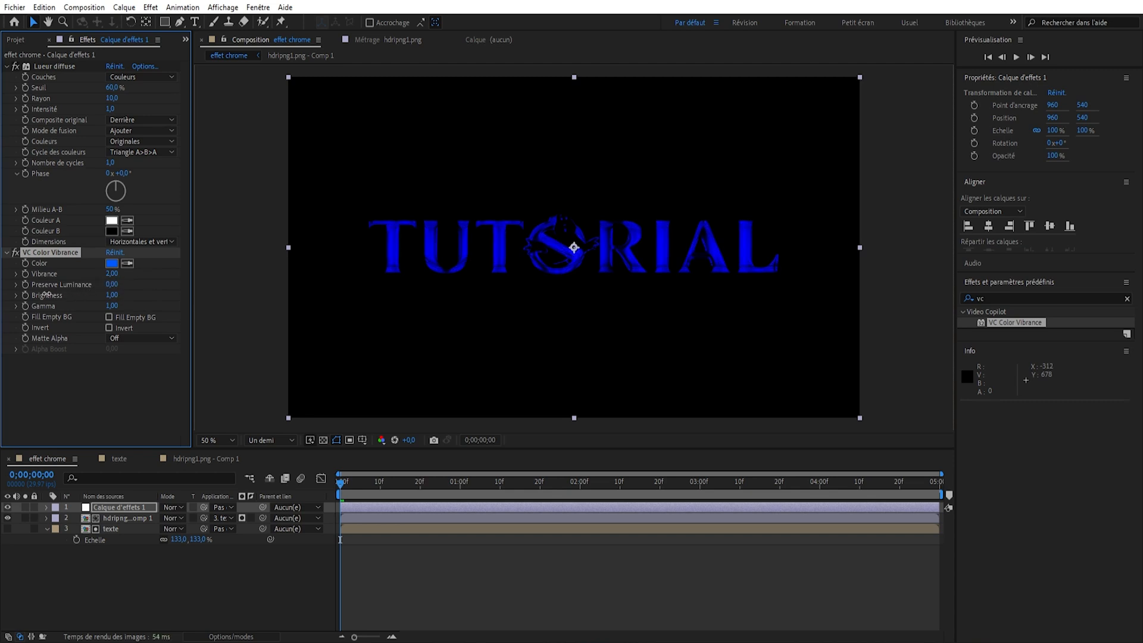
# Step: Set VC Color Vibrance's Vibrance to 2.00, Brightness to 1.92 and Gamma to 1.86, checking the lettering
pyautogui.moveTo(111, 296); pyautogui.dragTo(143, 297)
pyautogui.scroll(4, 574, 246)
pyautogui.scroll(-6, 575, 241)
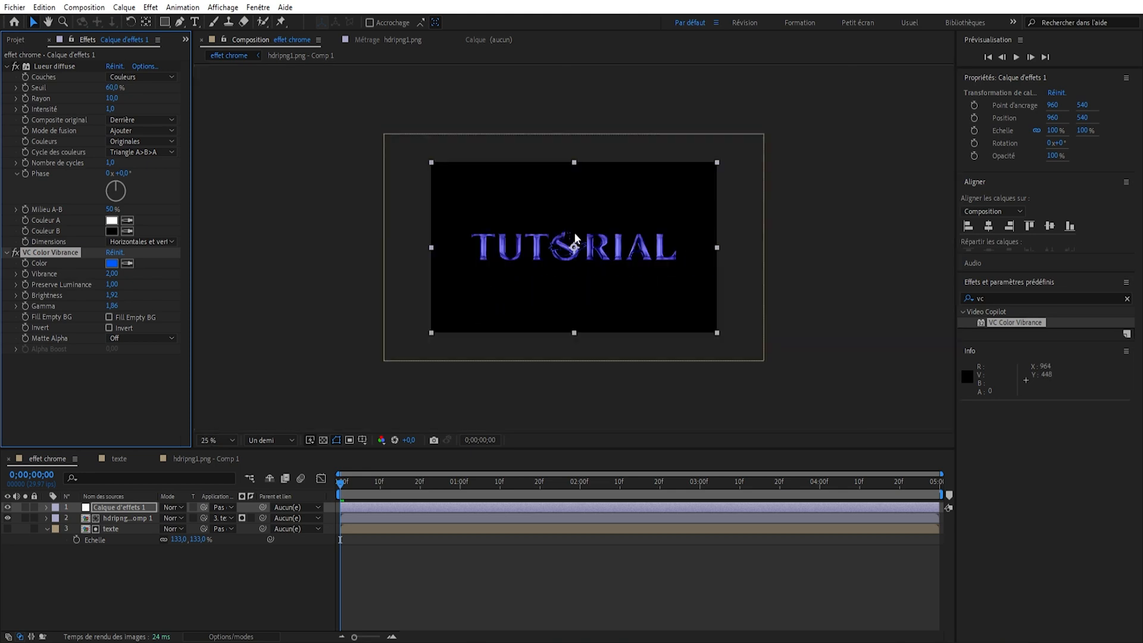
pyautogui.scroll(2, 575, 240)
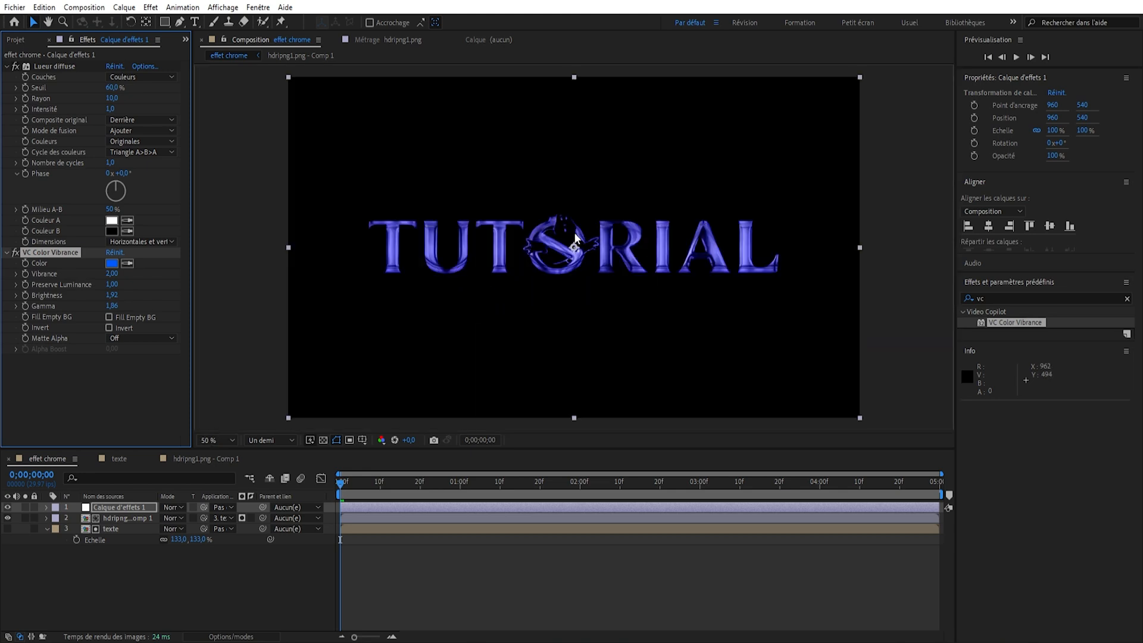
# Step: Try magenta FF00BA as the VC Color Vibrance colour and discard the change
pyautogui.click(112, 263)
pyautogui.moveTo(262, 320); pyautogui.dragTo(265, 290)
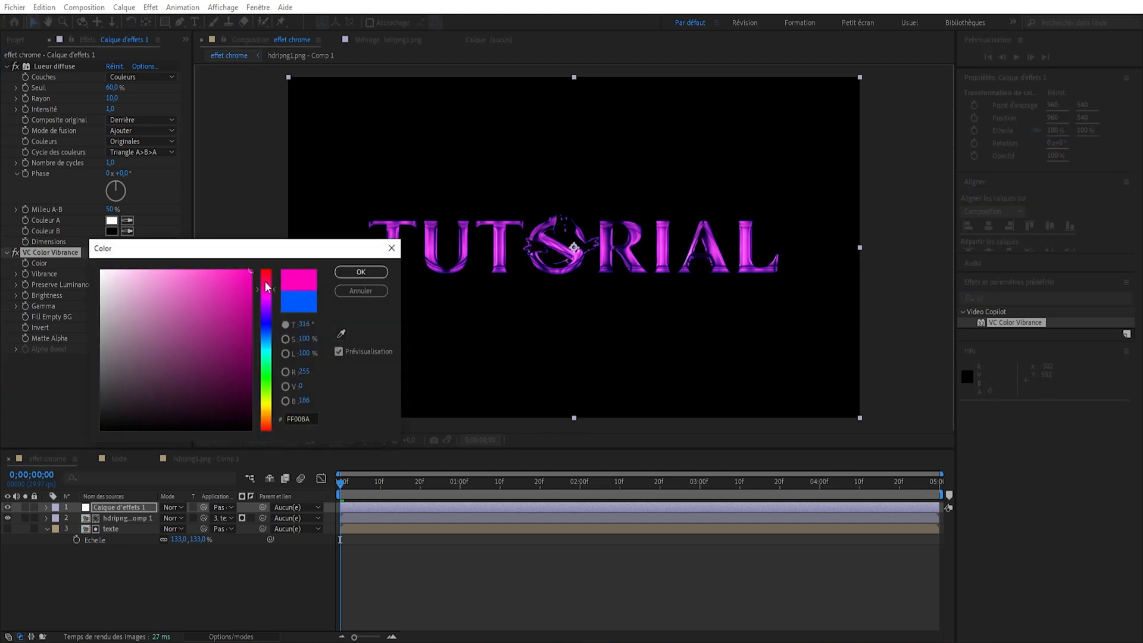
pyautogui.click(348, 290)
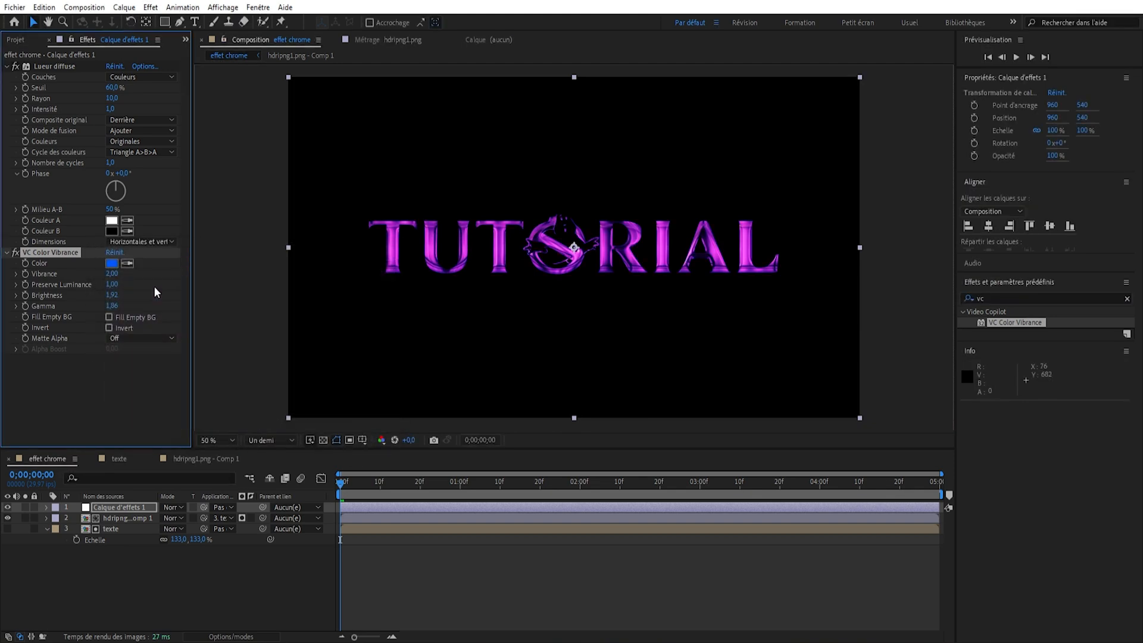
# Step: Compare the lettering with VC Color Vibrance and CC Blobbylize switched off and on, leaving only VC Color Vibrance off
pyautogui.click(17, 252)
pyautogui.click(17, 253)
pyautogui.click(17, 253)
pyautogui.click(121, 518)
pyautogui.click(16, 231)
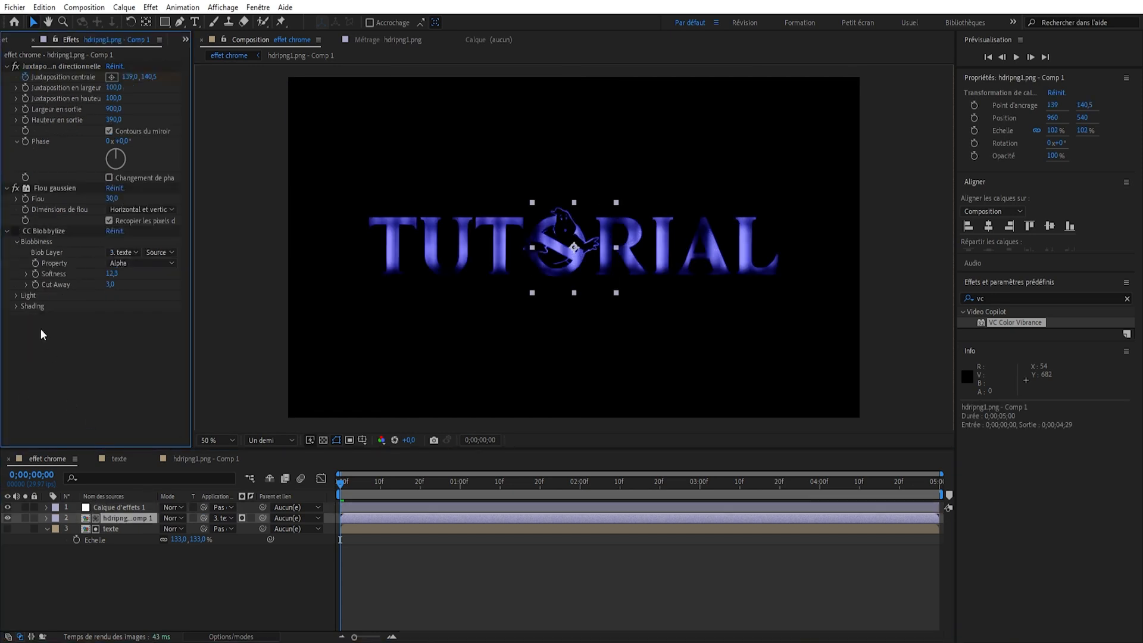
pyautogui.click(14, 232)
pyautogui.click(113, 507)
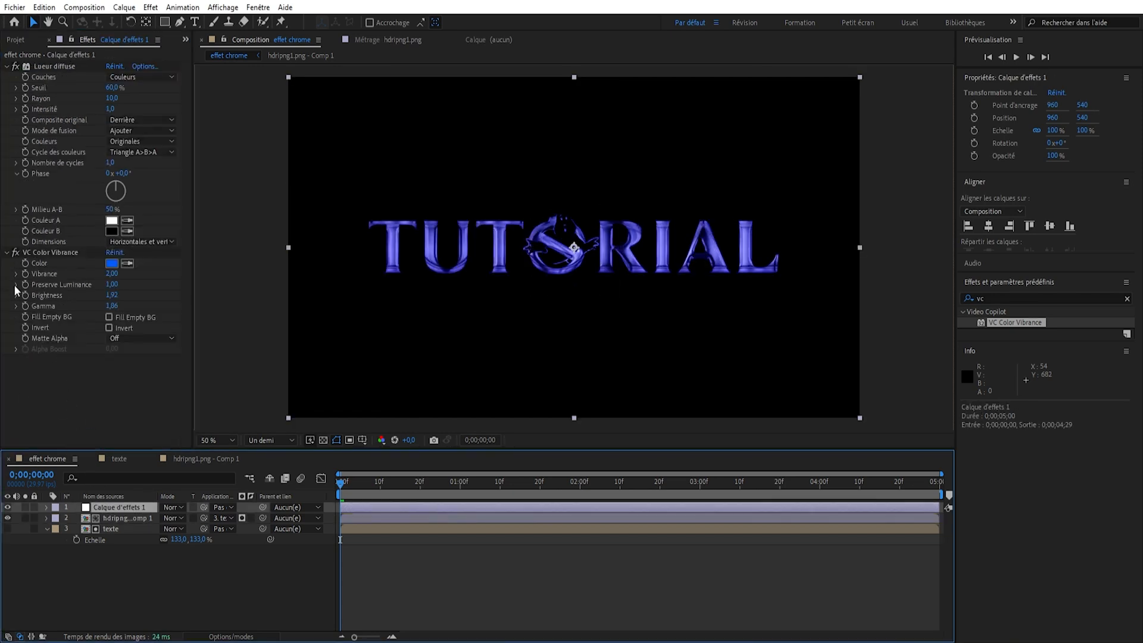
pyautogui.click(16, 253)
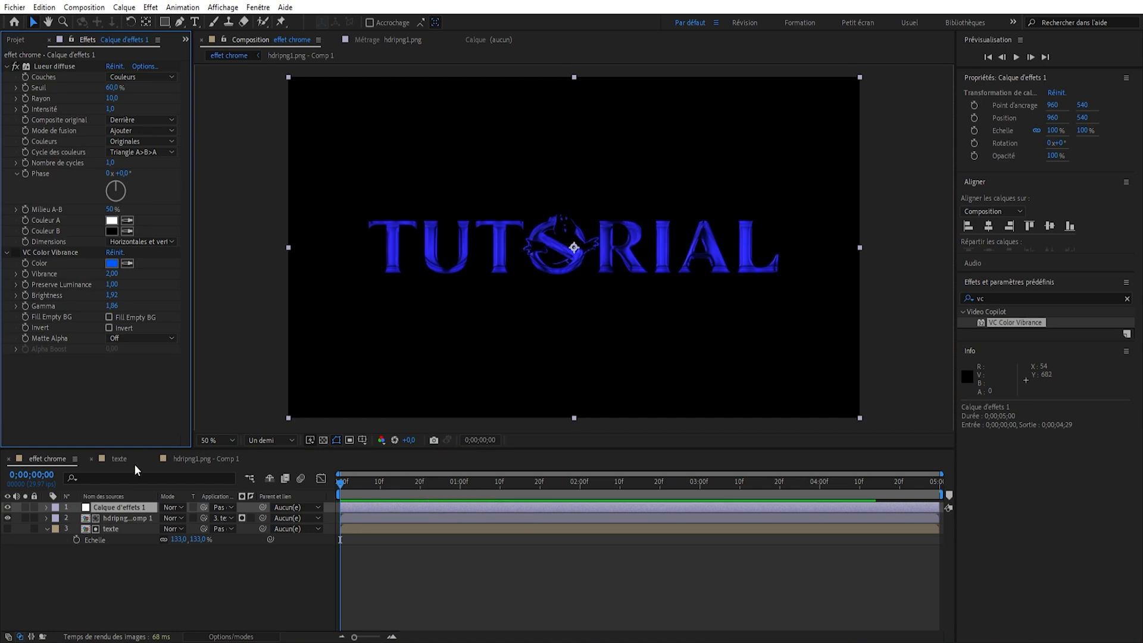
# Step: Open hdripng1.png - Comp 1, apply the Remplir effect to the Bleu uni 1 layer and check the lettering in effect chrome
pyautogui.click(127, 518)
pyautogui.doubleClick(127, 518)
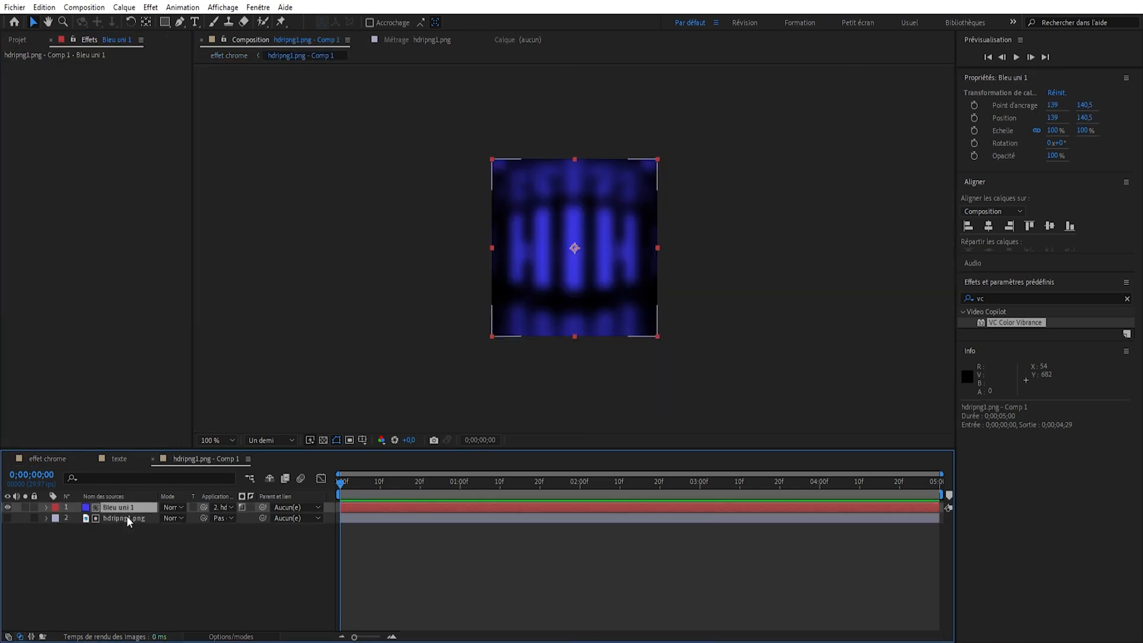
pyautogui.click(124, 511)
pyautogui.click(1015, 299)
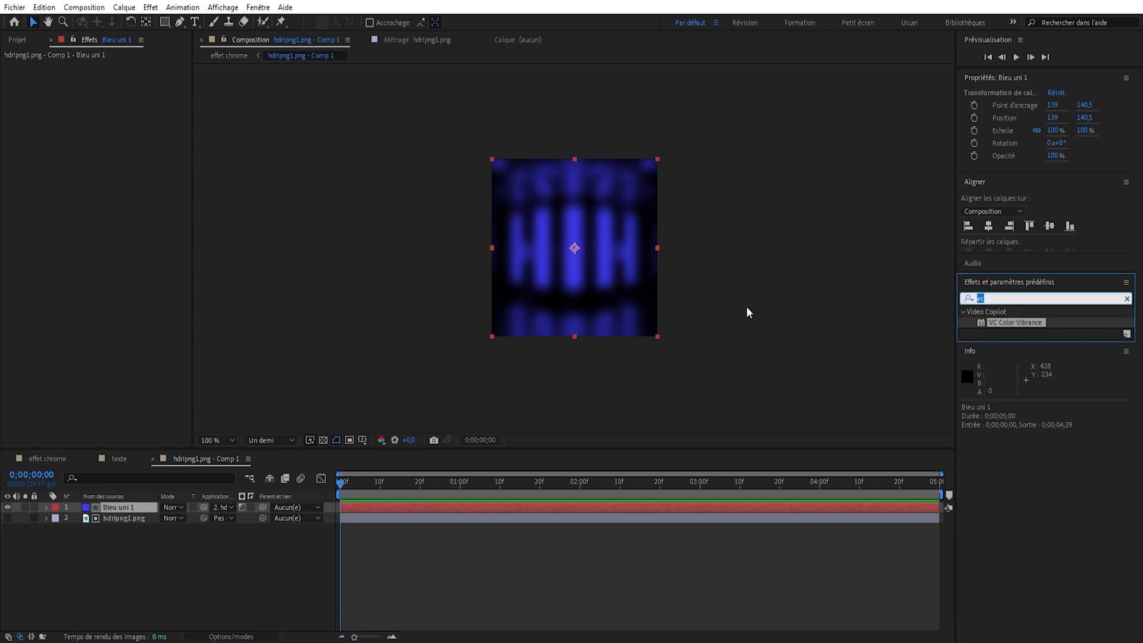
pyautogui.write('remplir')
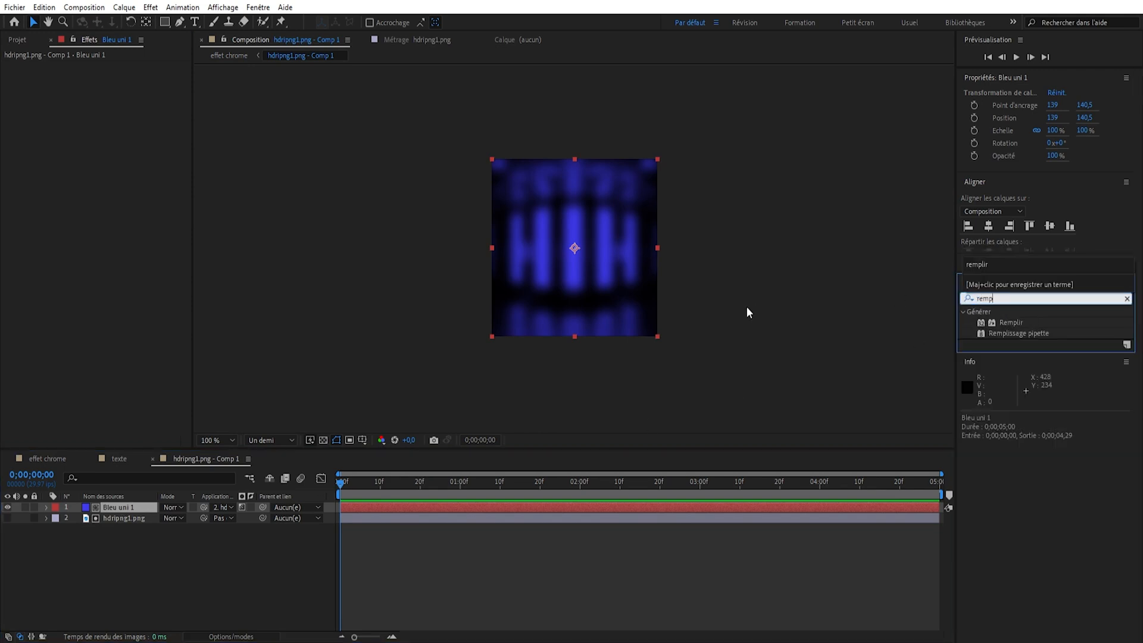
pyautogui.moveTo(997, 321); pyautogui.dragTo(92, 197)
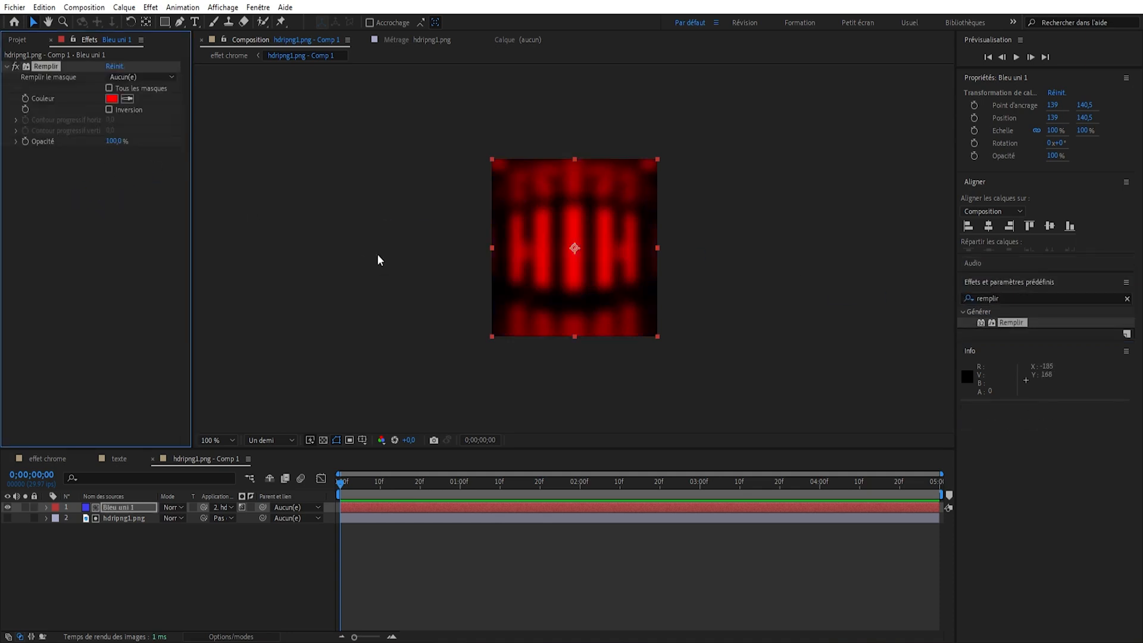
pyautogui.click(229, 55)
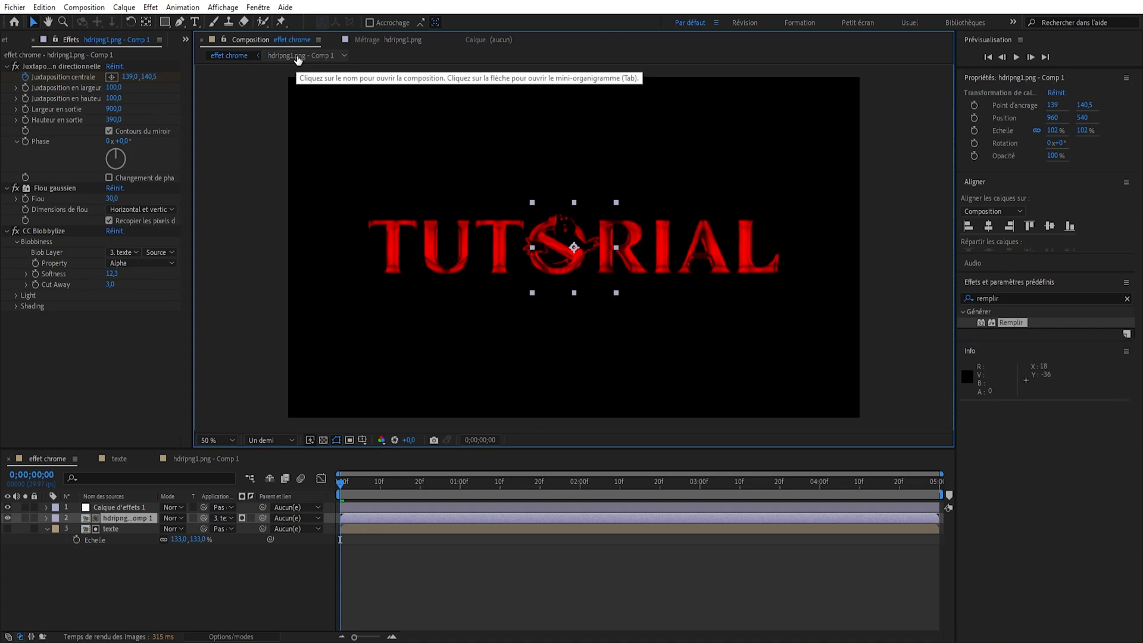
# Step: Change the Remplir colour on Bleu uni 1 to a green of about 1CB950 and check the lettering in effect chrome
pyautogui.click(298, 56)
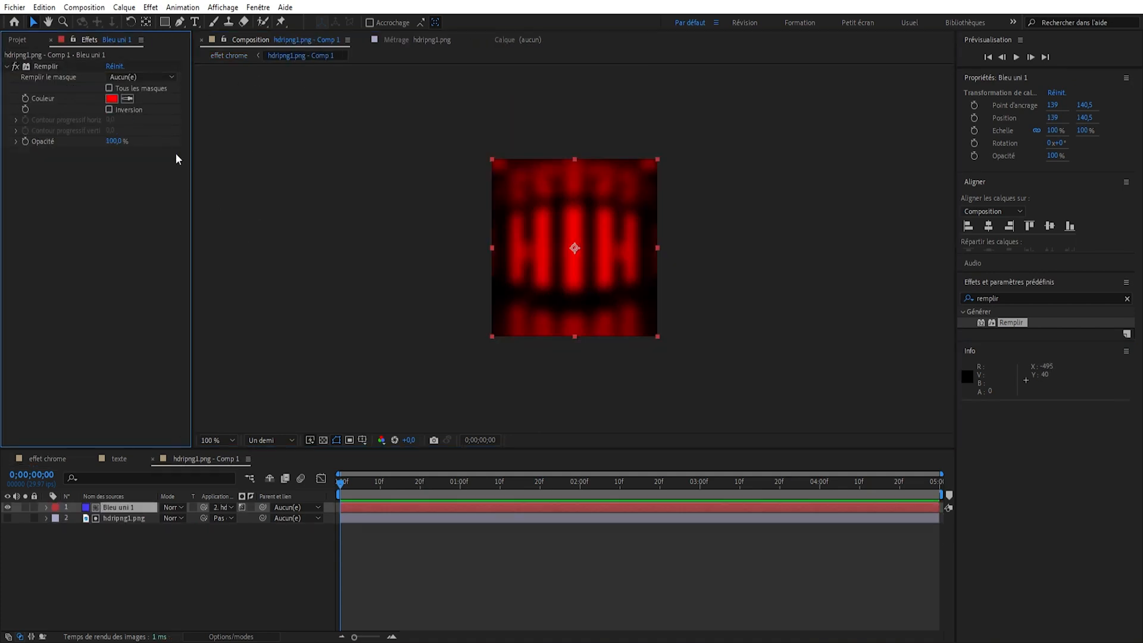
pyautogui.click(112, 98)
pyautogui.click(266, 324)
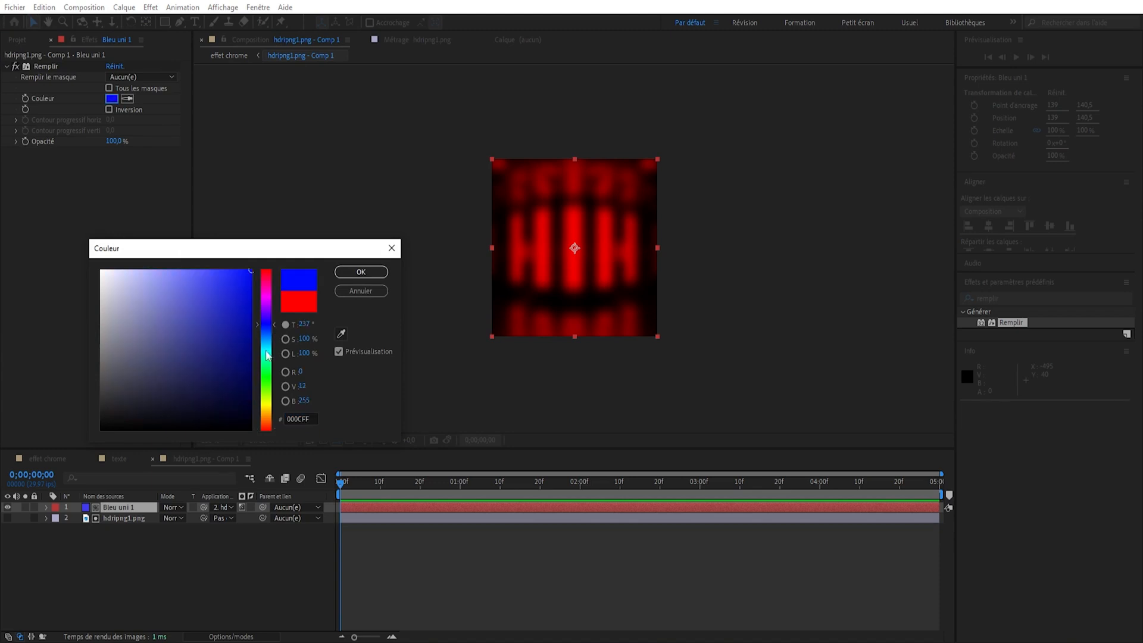
pyautogui.click(228, 313)
pyautogui.click(266, 368)
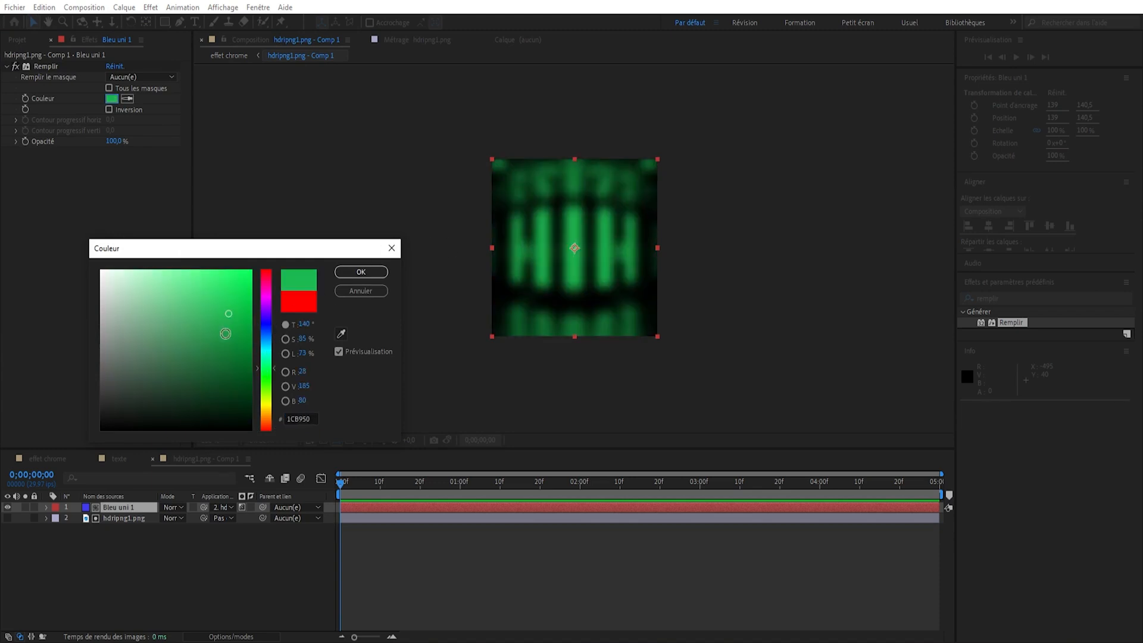
pyautogui.click(351, 269)
pyautogui.click(229, 55)
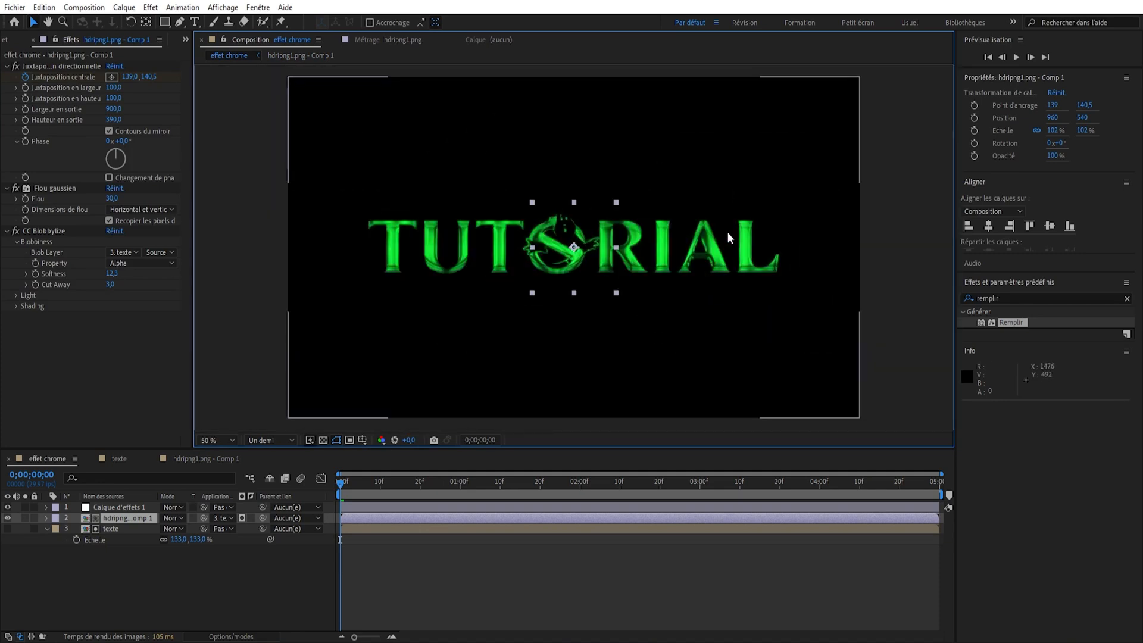
# Step: In hdripng1.png - Comp 1, switch off Remplir on Bleu uni 1 and add the Dégradé 4 couleurs effect below it
pyautogui.click(1021, 300)
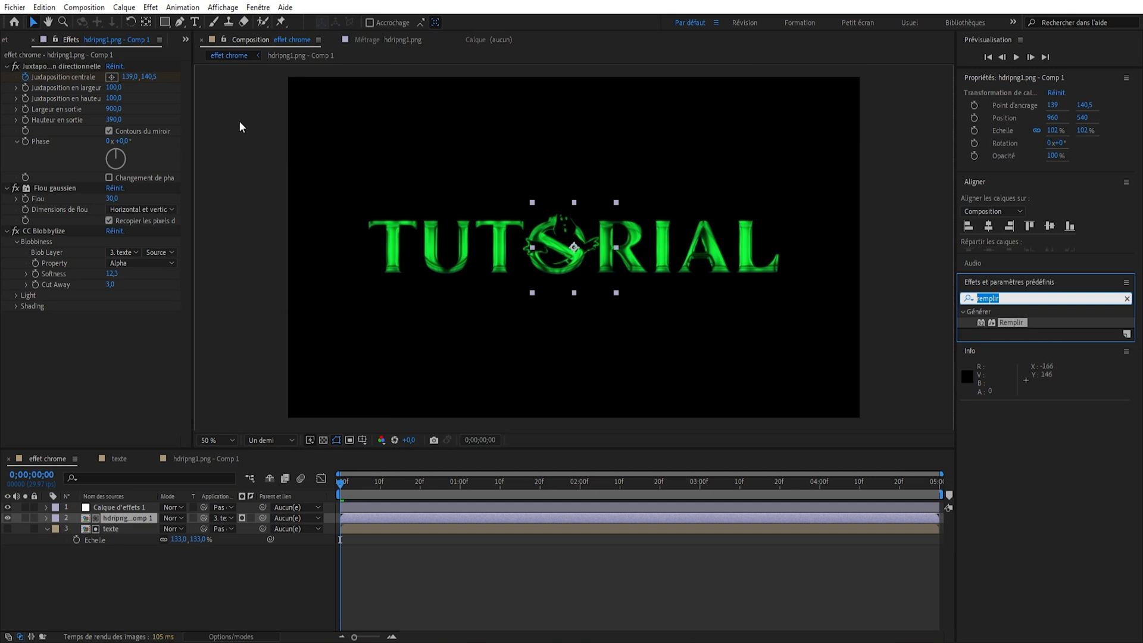
pyautogui.click(297, 56)
pyautogui.click(15, 67)
pyautogui.click(1011, 299)
pyautogui.press('BackSpace')
pyautogui.press('BackSpace')
pyautogui.press('BackSpace')
pyautogui.press('BackSpace')
pyautogui.press('BackSpace')
pyautogui.press('BackSpace')
pyautogui.press('BackSpace')
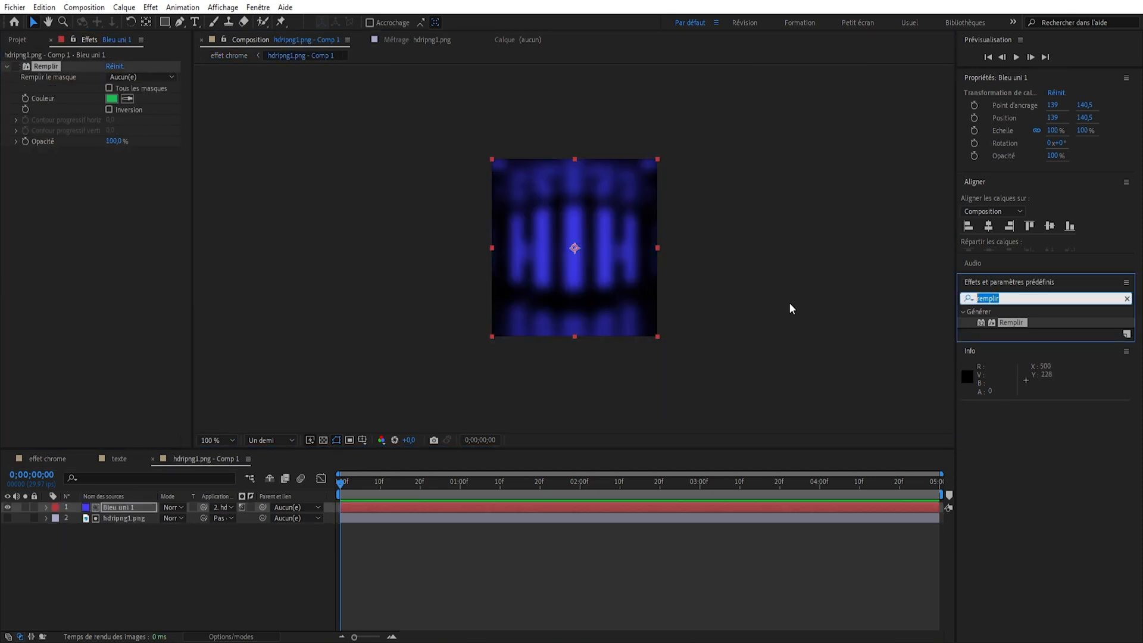
pyautogui.write('dégra')
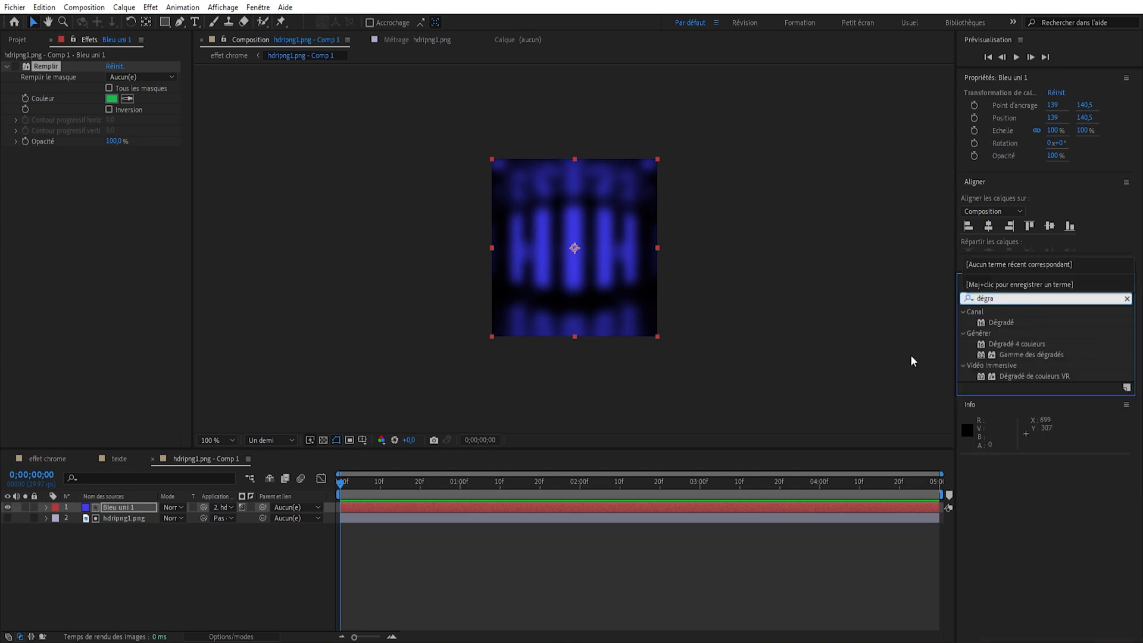
pyautogui.moveTo(1025, 343); pyautogui.dragTo(117, 244)
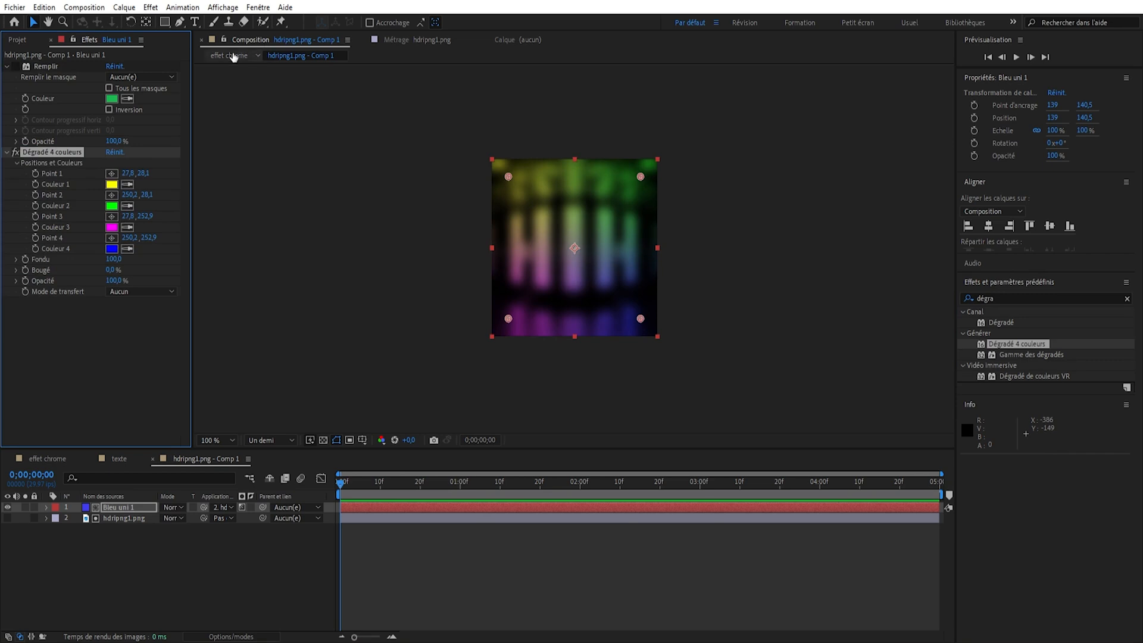
# Step: Examine the four-colour gradient on the animated lettering in effect chrome, scrubbing through to the last frame at 0;00;04;29
pyautogui.click(229, 55)
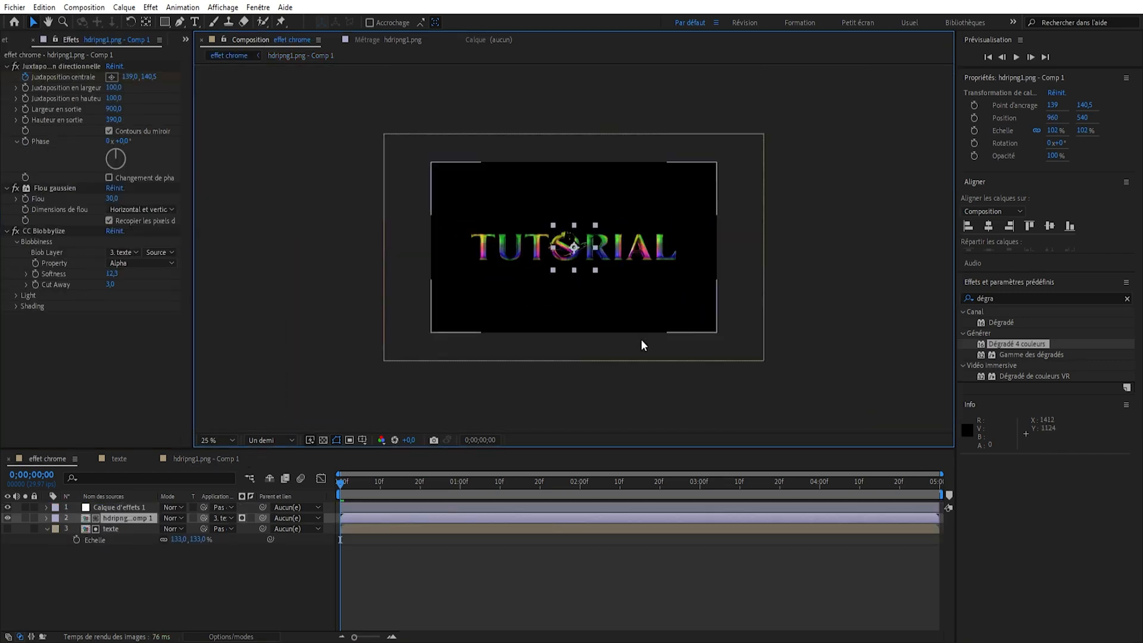
pyautogui.moveTo(363, 494); pyautogui.dragTo(952, 513)
pyautogui.click(194, 576)
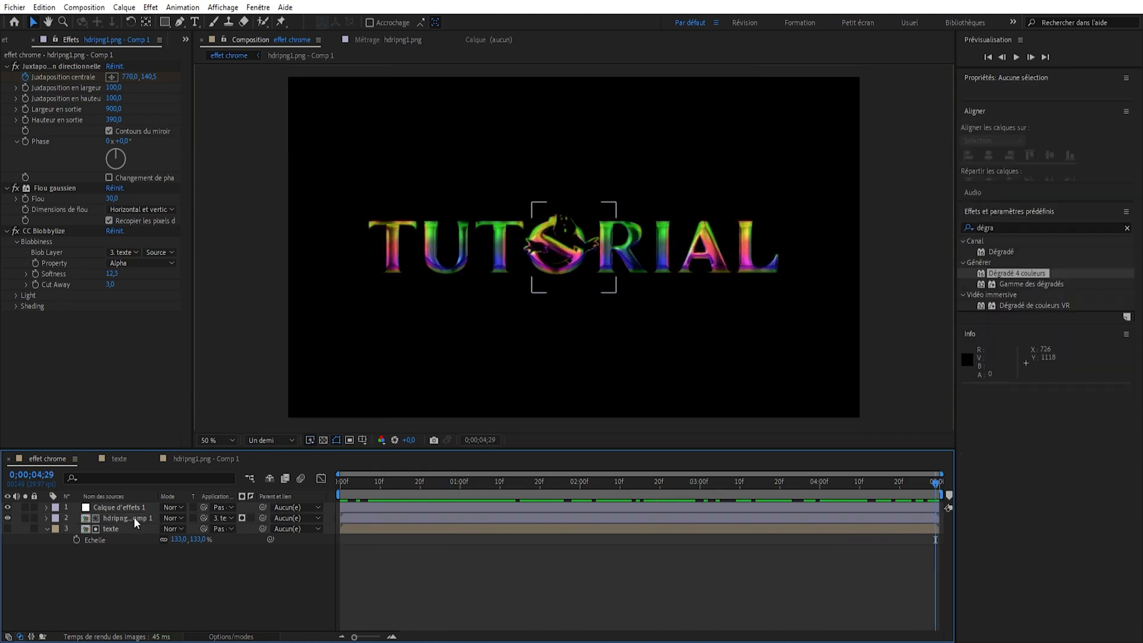
pyautogui.scroll(2, 499, 329)
pyautogui.scroll(2, 498, 330)
pyautogui.scroll(-5, 499, 330)
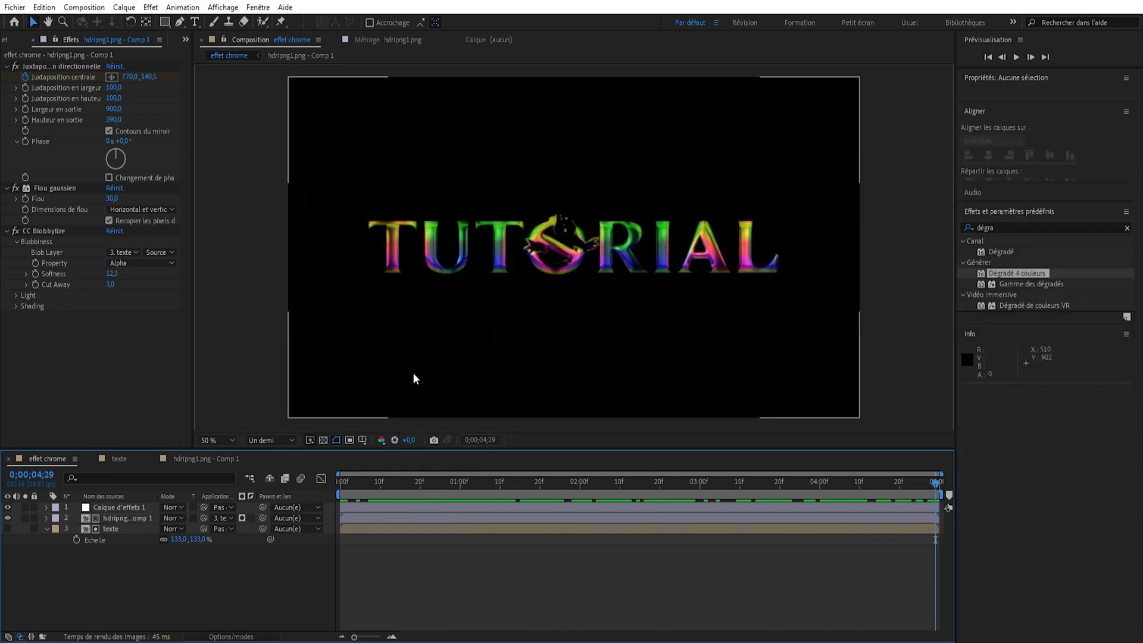
# Step: Switch VC Color Vibrance back on for the adjustment layer and compare the lettering with and without it up close
pyautogui.click(104, 506)
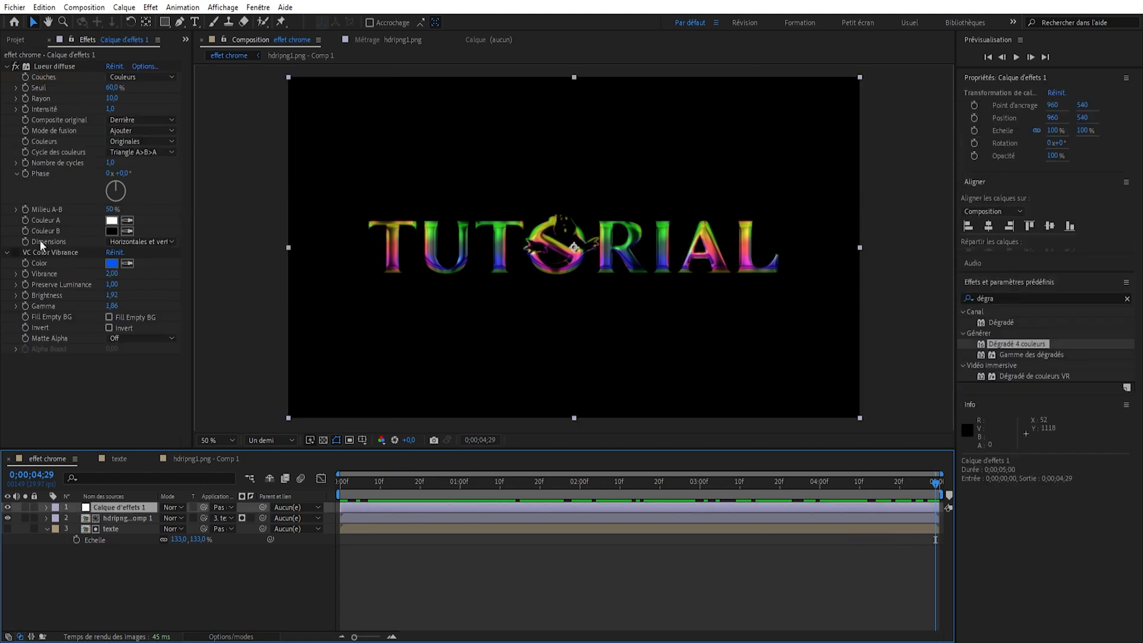
pyautogui.click(15, 253)
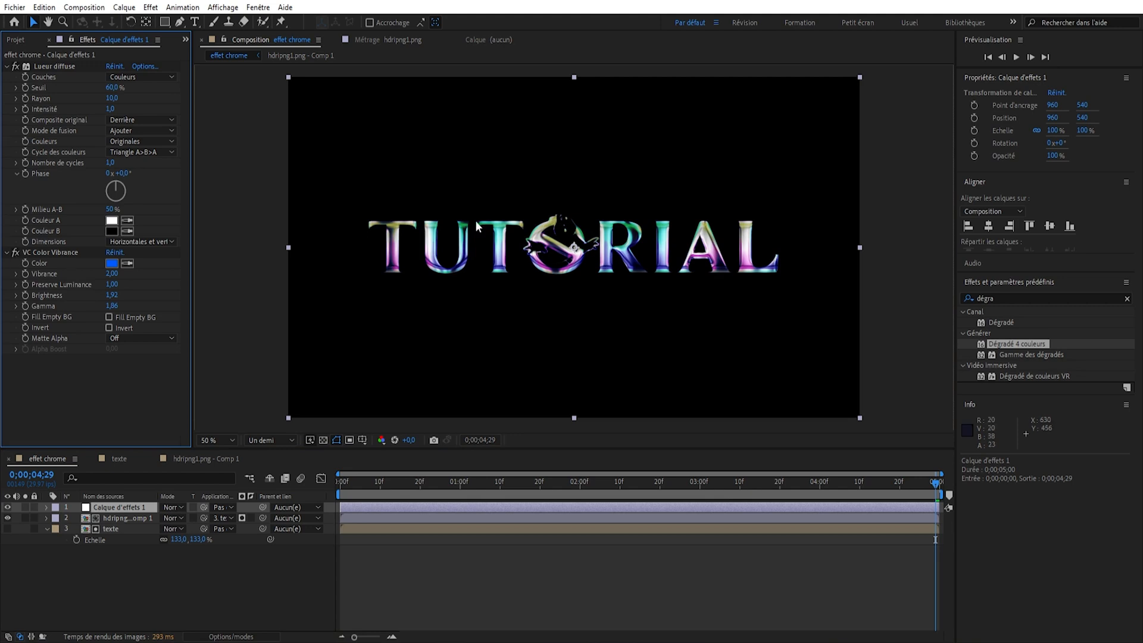
pyautogui.scroll(1, 476, 220)
pyautogui.scroll(-1, 475, 220)
pyautogui.click(15, 252)
pyautogui.click(15, 253)
pyautogui.scroll(1, 474, 218)
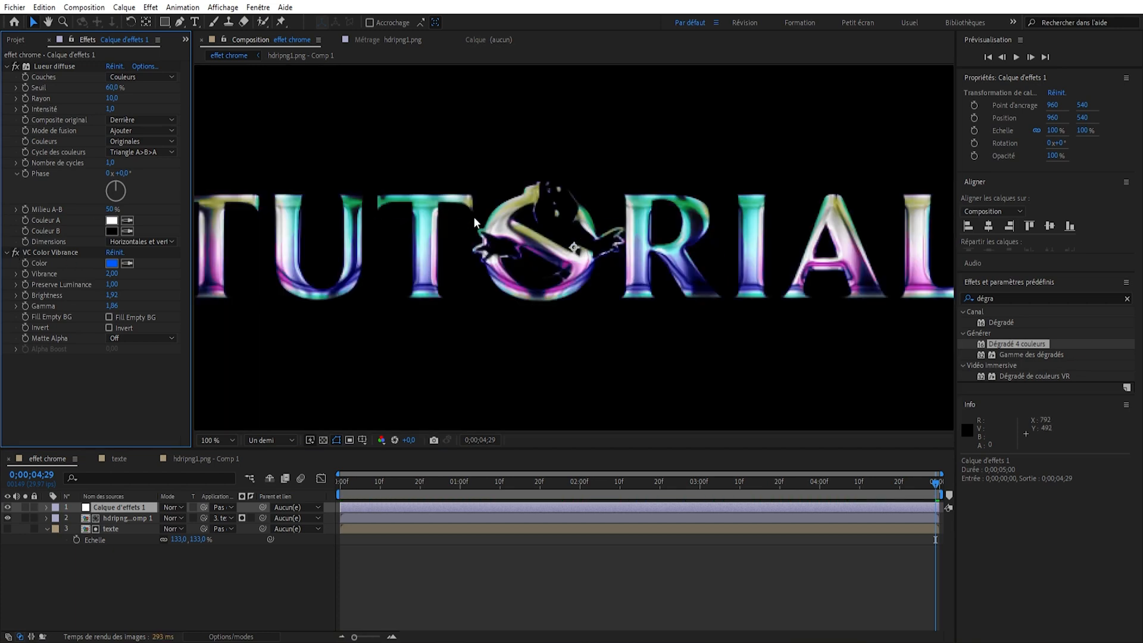
pyautogui.scroll(-1, 422, 269)
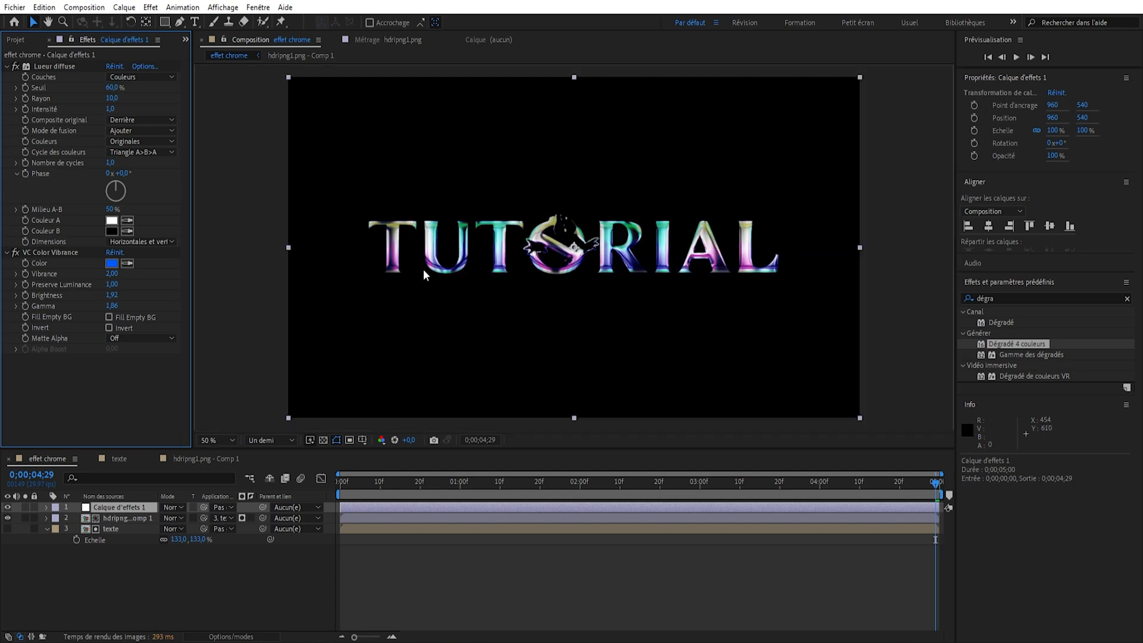
pyautogui.scroll(1, 719, 247)
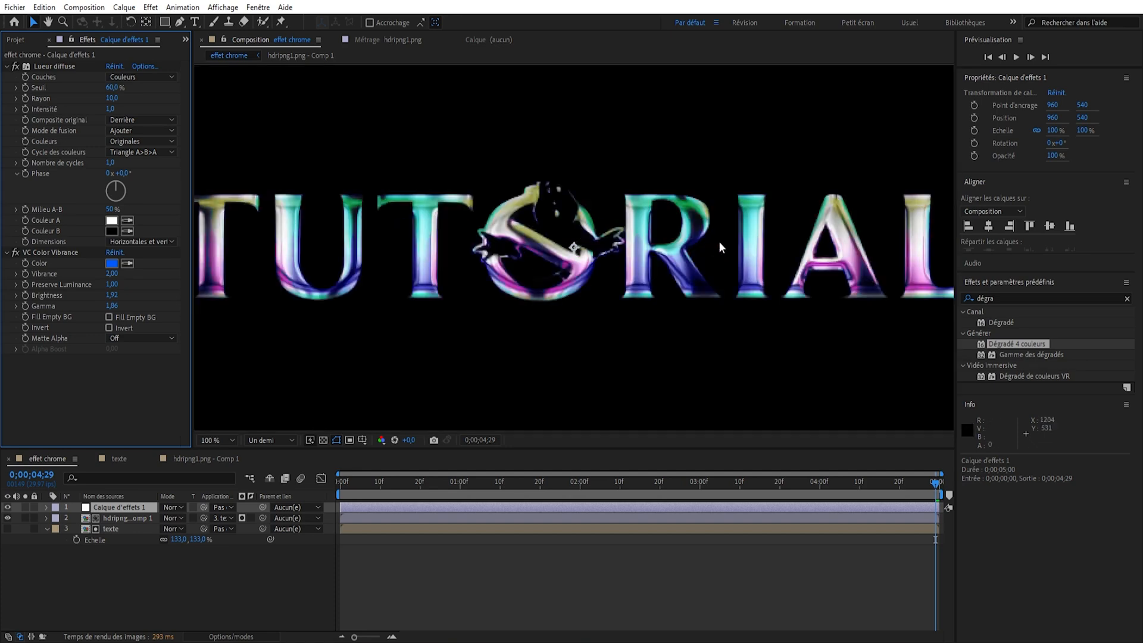
pyautogui.scroll(-1, 720, 241)
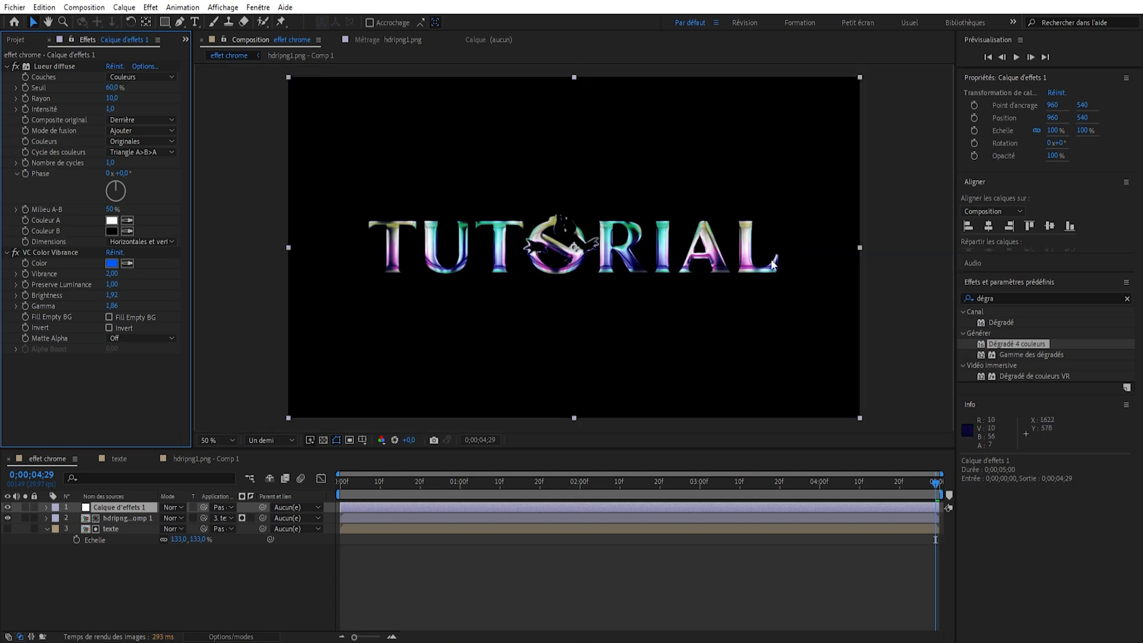
pyautogui.scroll(1, 517, 242)
pyautogui.scroll(-1, 517, 242)
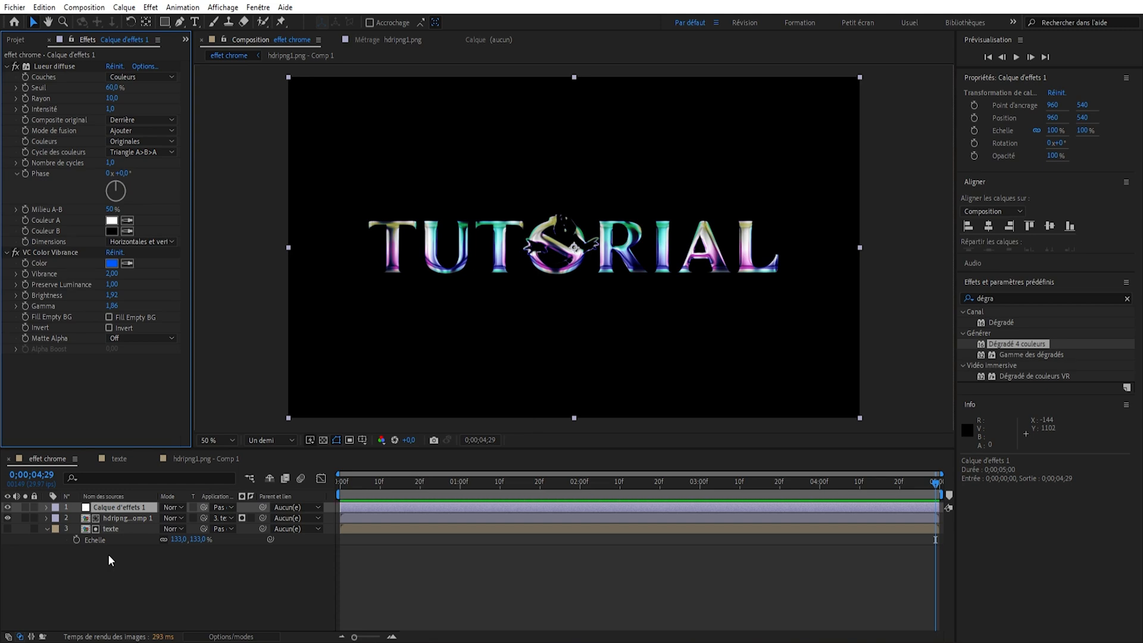
# Step: Replace the TUTORIAL text in the texte composition with CHROME and check the rendered chrome lettering in effect chrome
pyautogui.click(116, 518)
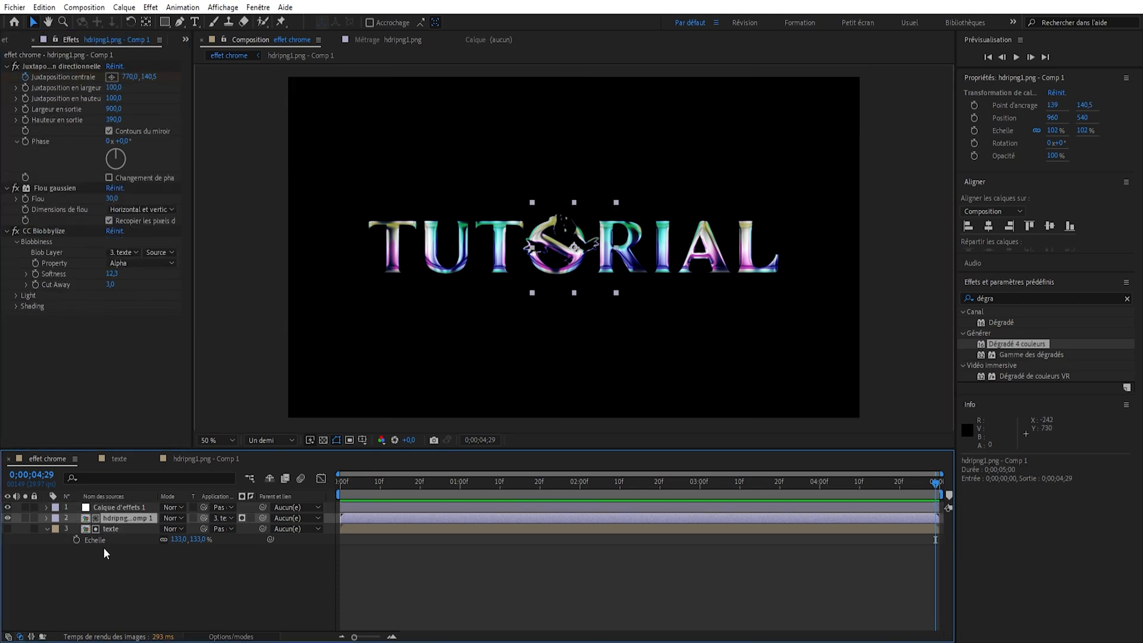
pyautogui.scroll(1, 586, 253)
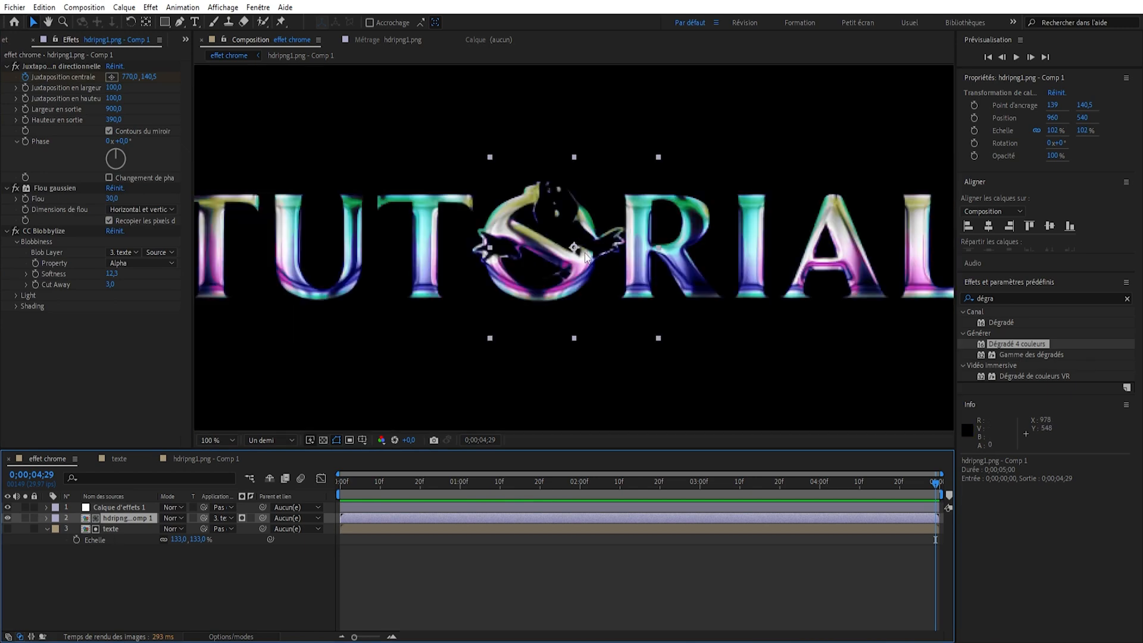
pyautogui.scroll(-1, 586, 256)
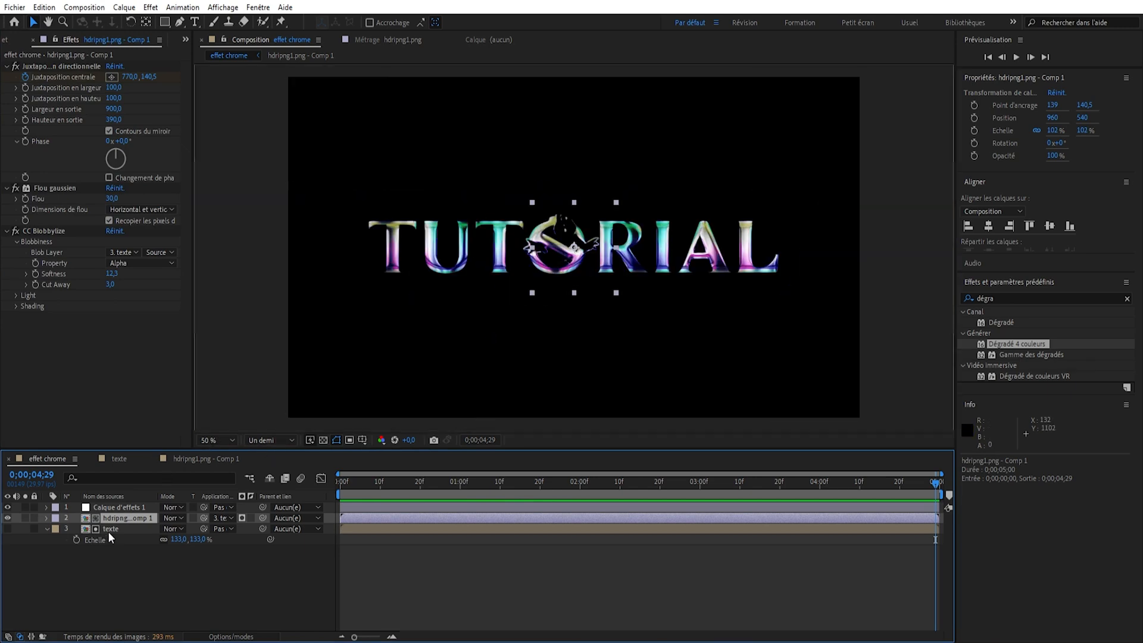
pyautogui.doubleClick(108, 529)
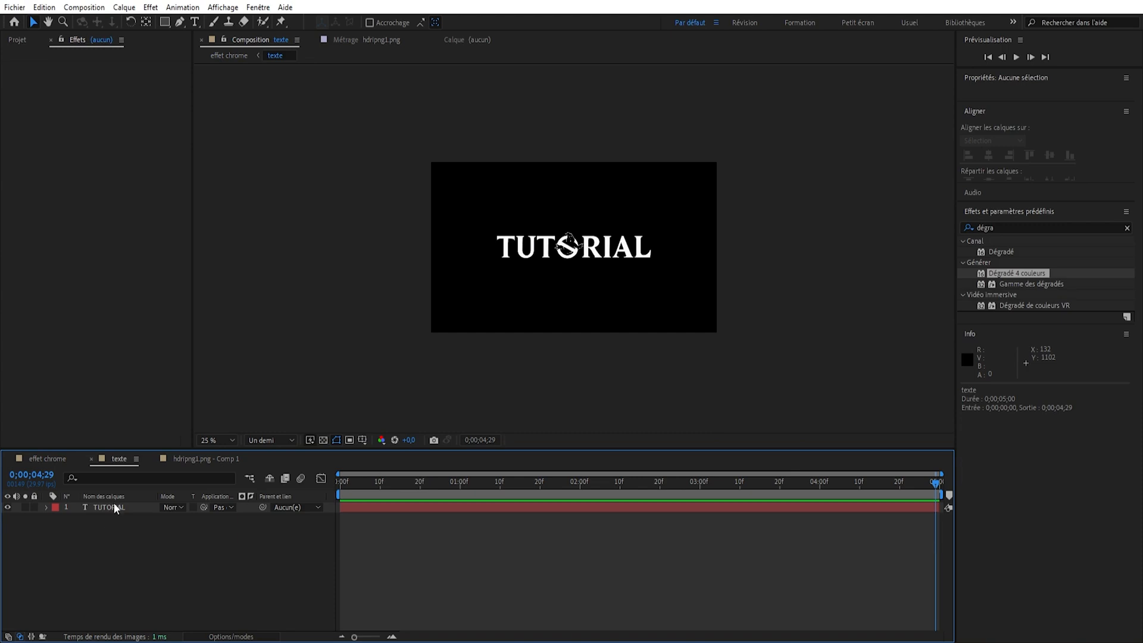
pyautogui.doubleClick(112, 508)
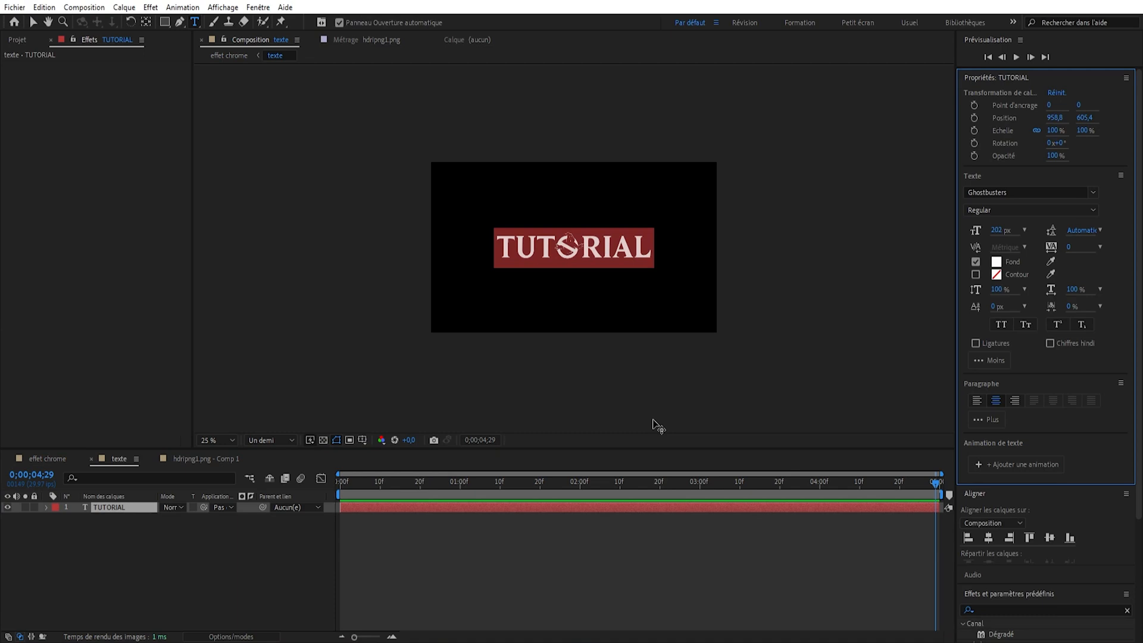
pyautogui.press('BackSpace')
pyautogui.write('CHROME')
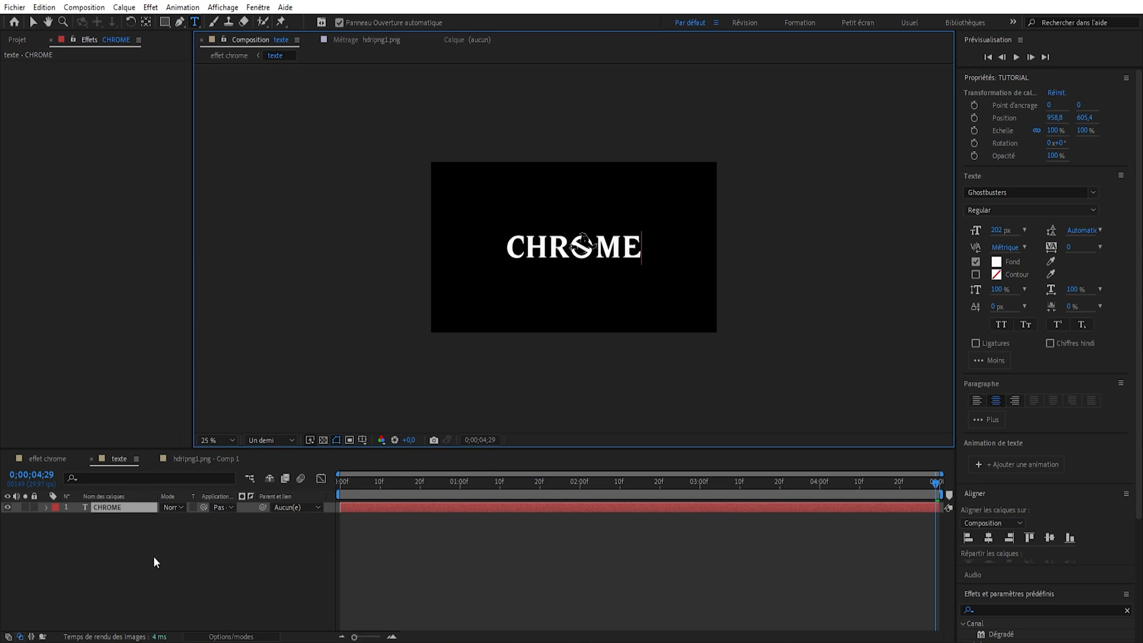
pyautogui.click(220, 56)
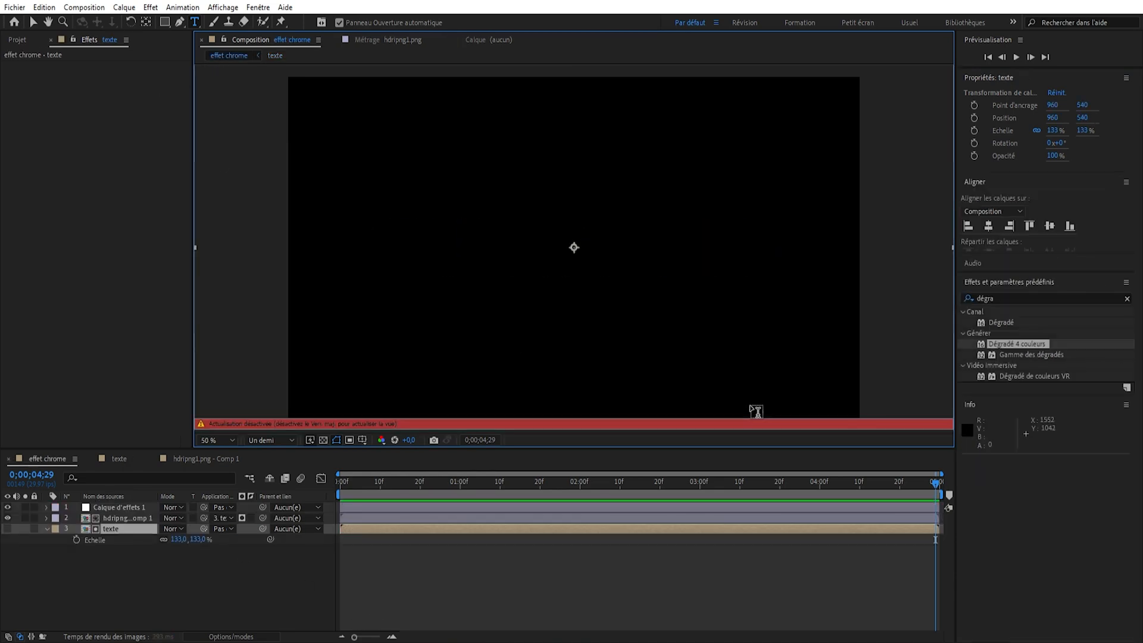
pyautogui.press('capslock')
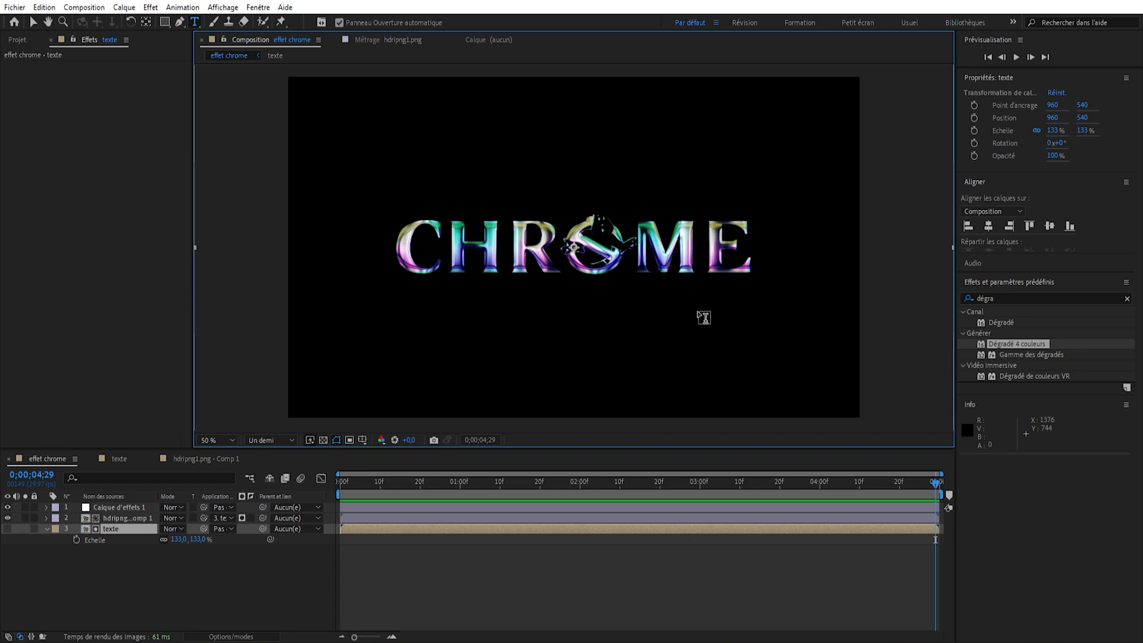
# Step: In the texte composition, hide the CHROME layer, add the Nike swoosh PNG below it and scale the swoosh to 25%
pyautogui.doubleClick(125, 529)
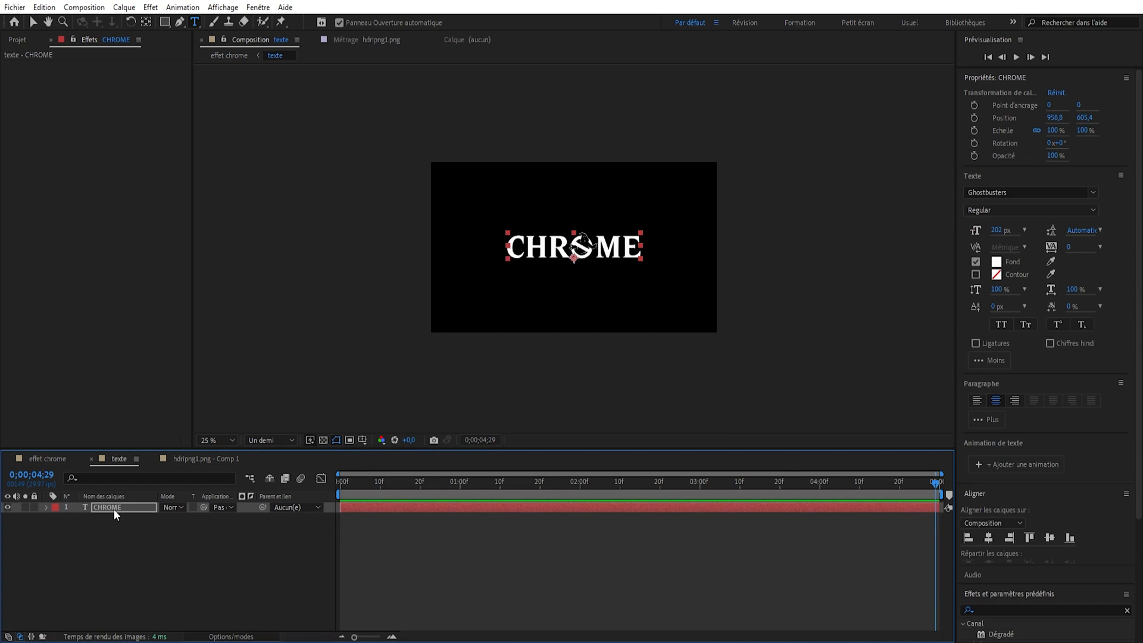
pyautogui.click(7, 508)
pyautogui.click(18, 40)
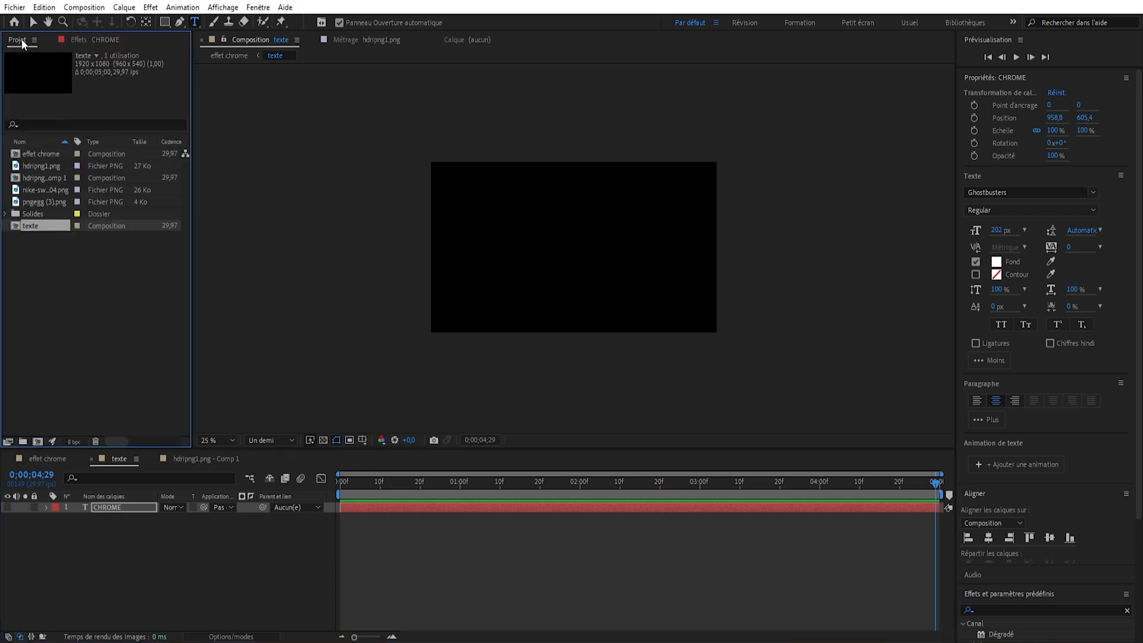
pyautogui.click(37, 191)
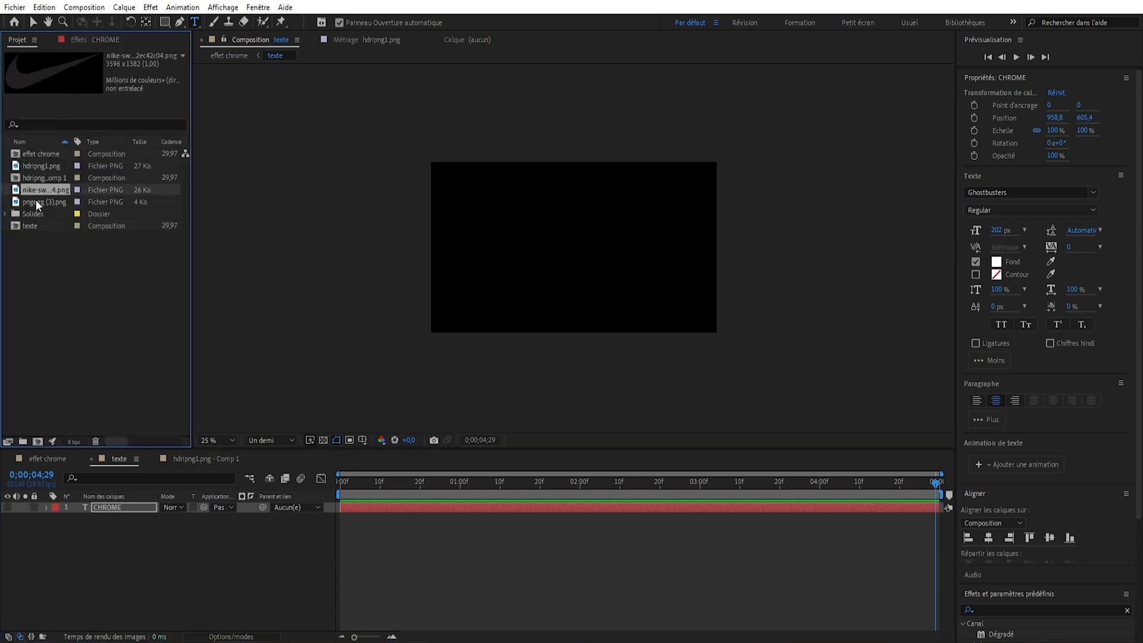
pyautogui.moveTo(38, 191); pyautogui.dragTo(135, 555)
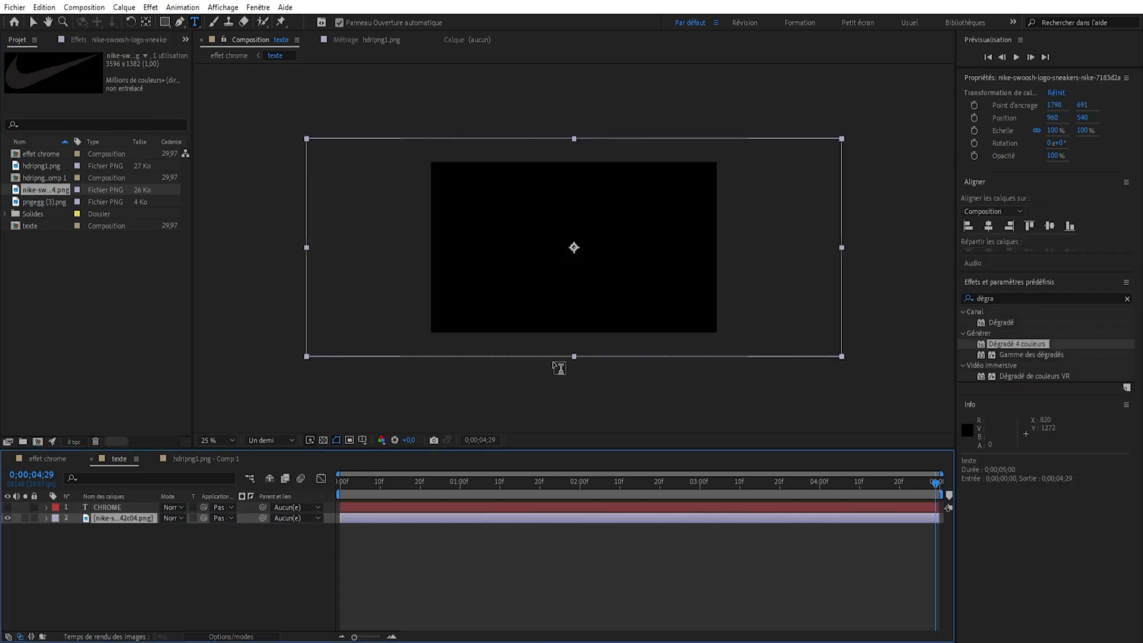
pyautogui.press('s')
pyautogui.moveTo(178, 529); pyautogui.dragTo(149, 534)
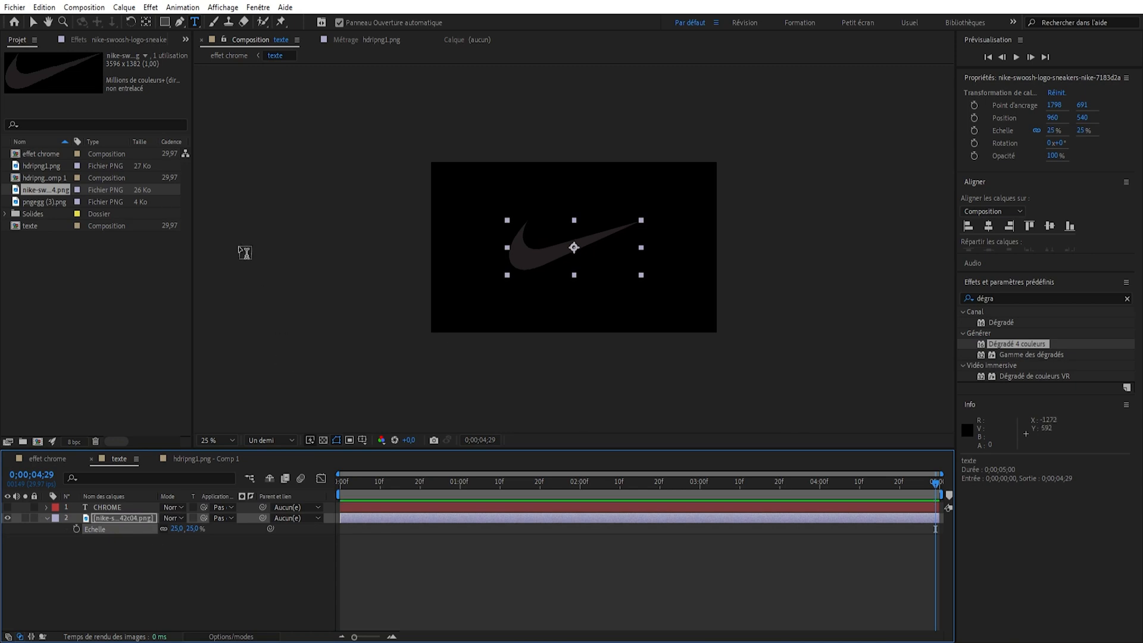
# Step: Examine the chrome swoosh in effect chrome, scrubbing back from the last frame to 0;00;00;00
pyautogui.click(221, 56)
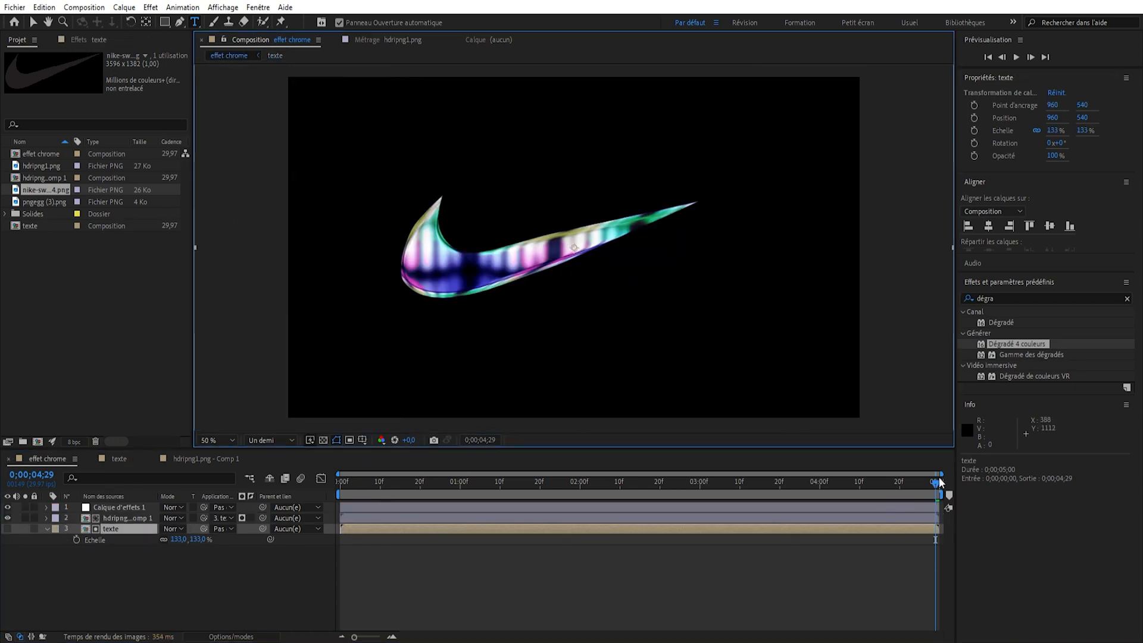
pyautogui.moveTo(937, 484); pyautogui.dragTo(838, 477)
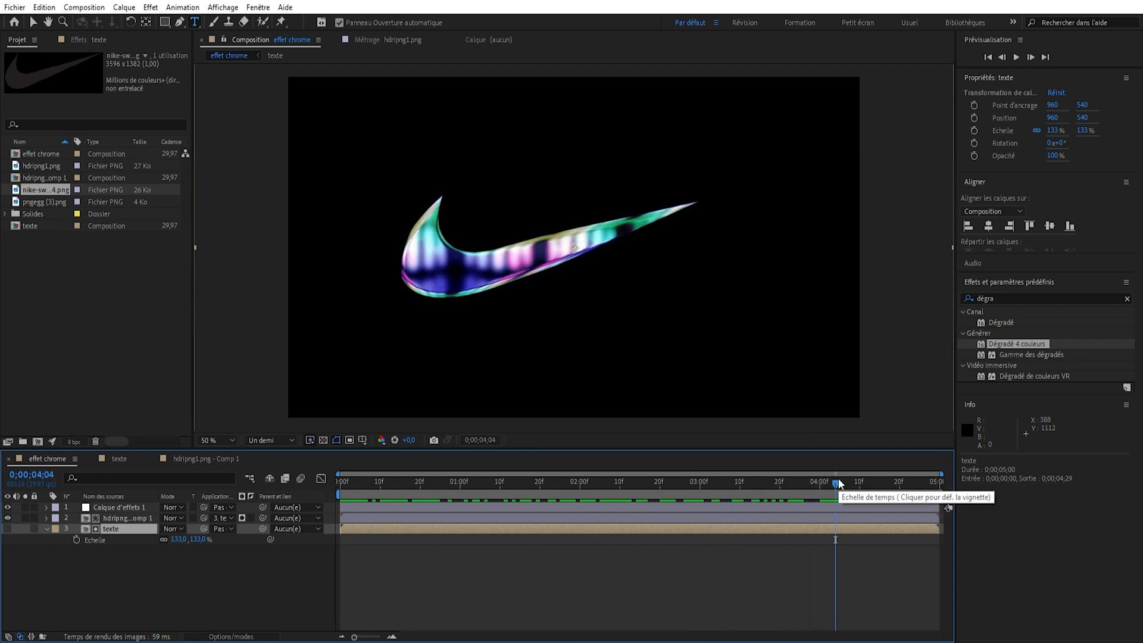
pyautogui.moveTo(838, 480); pyautogui.dragTo(330, 498)
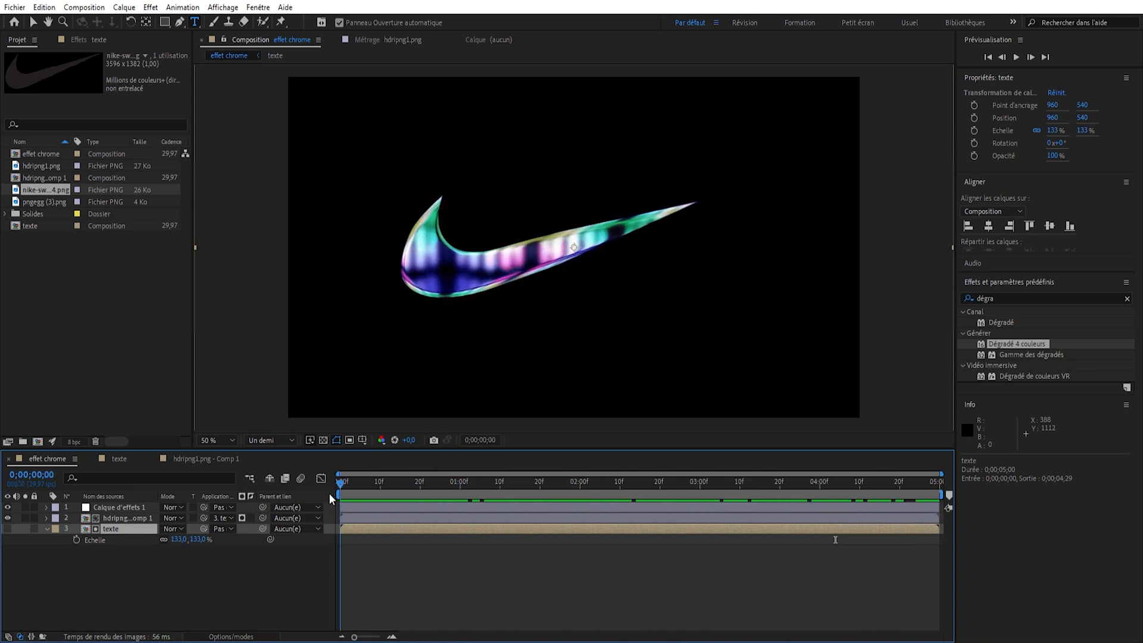
# Step: In the texte composition, hide the Nike swoosh layer and add pngegg (3).png as its replacement
pyautogui.doubleClick(110, 528)
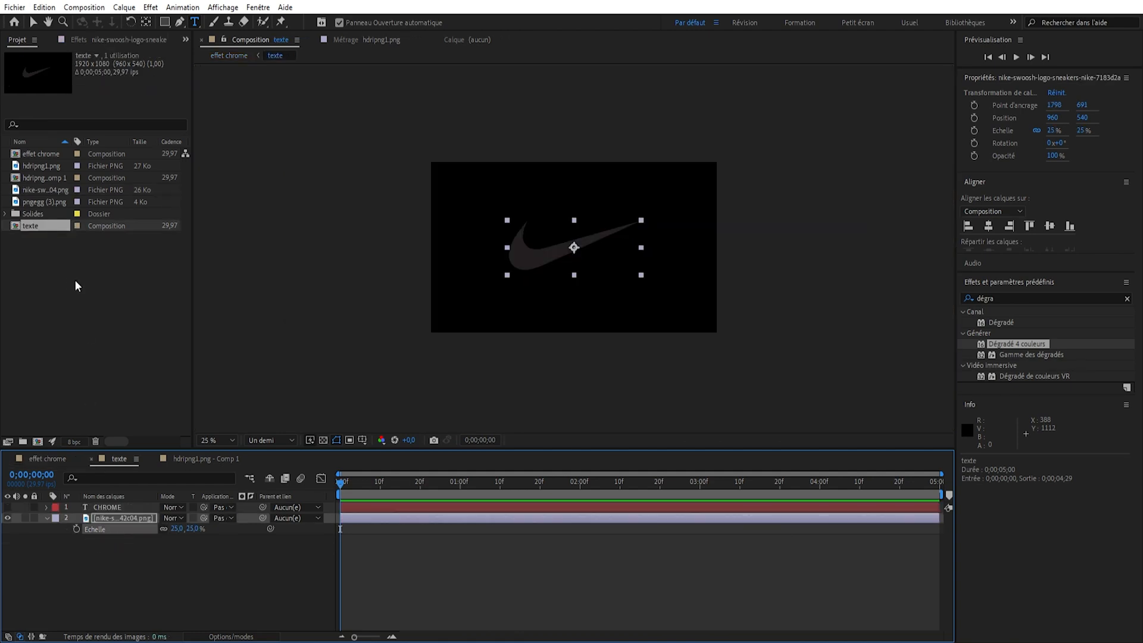
pyautogui.click(7, 519)
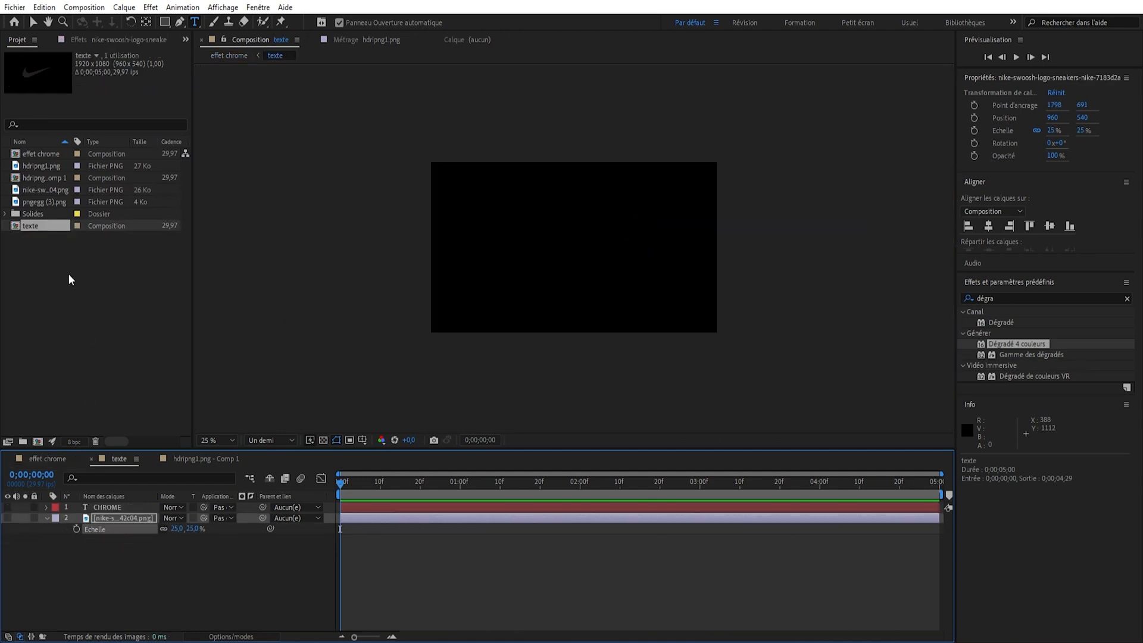
pyautogui.click(41, 204)
pyautogui.moveTo(102, 463); pyautogui.dragTo(131, 582)
# Step: Return to effect chrome, scrub through the chrome Apple logo and set the preview resolution to Intégrale
pyautogui.click(230, 56)
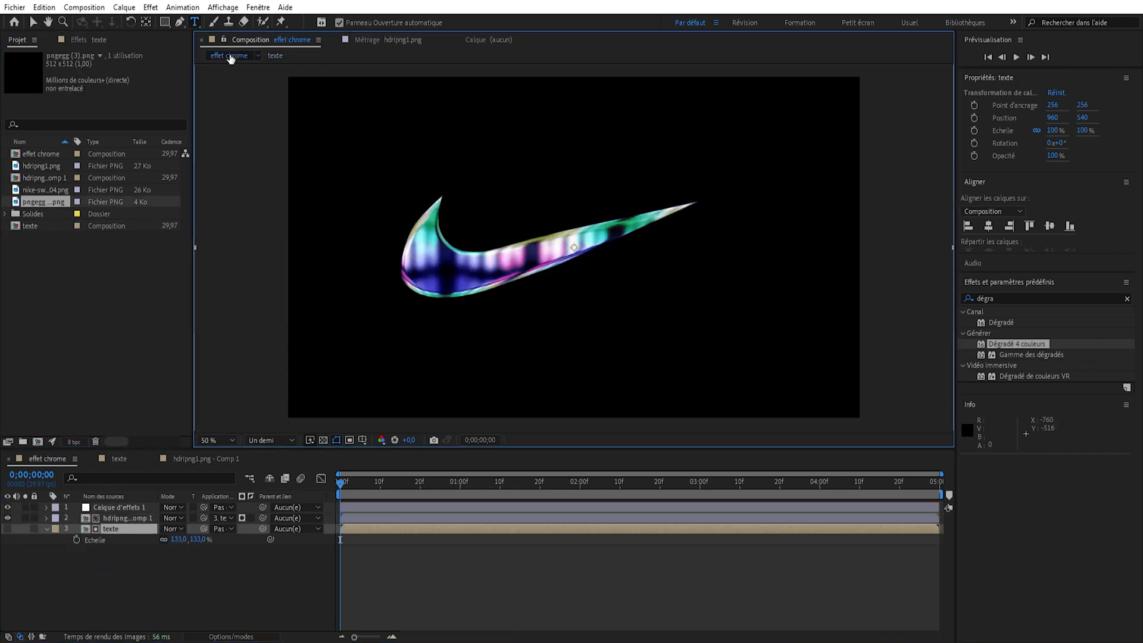
pyautogui.moveTo(342, 481); pyautogui.dragTo(335, 518)
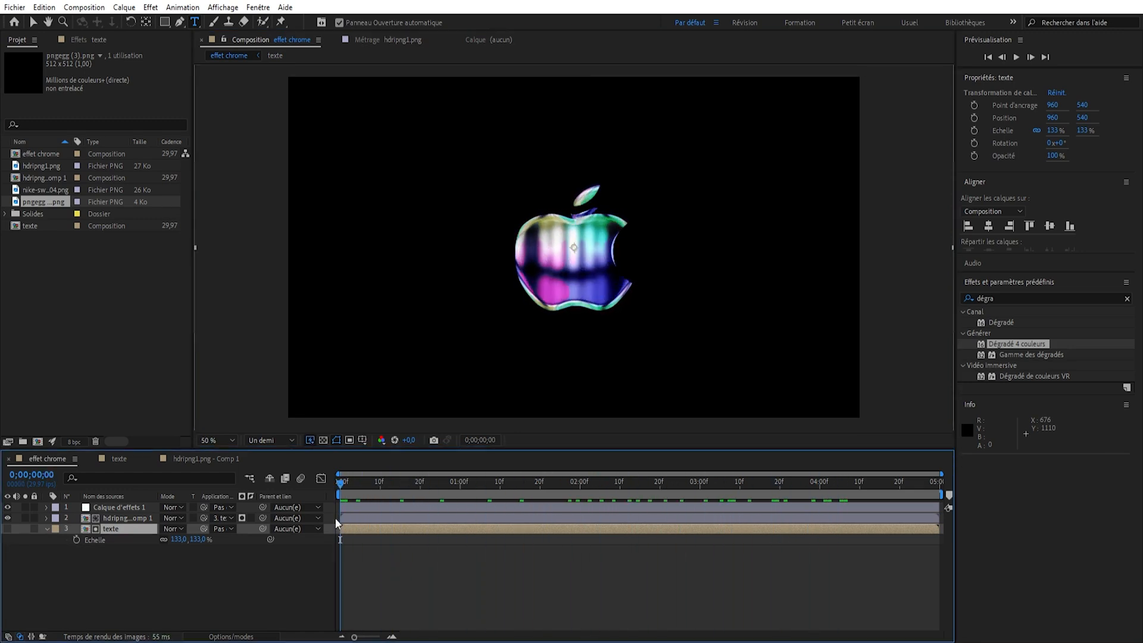
pyautogui.click(277, 440)
pyautogui.click(288, 464)
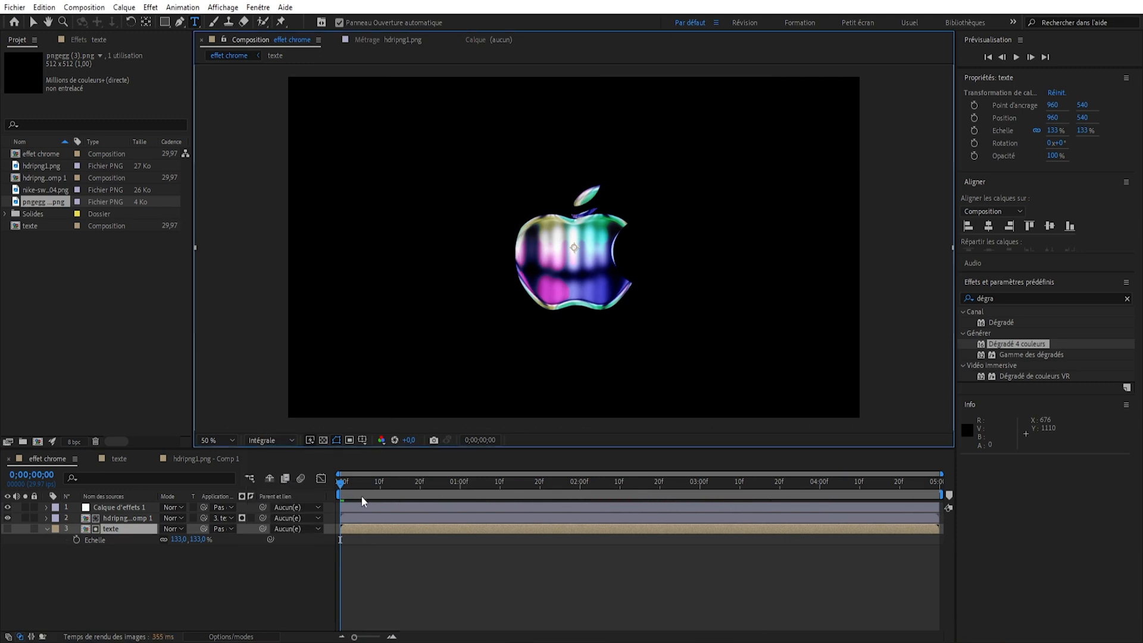
# Step: Play back and scrub the chrome Apple logo animation in effect chrome to examine its moving reflections at full resolution
pyautogui.moveTo(352, 488); pyautogui.dragTo(568, 513)
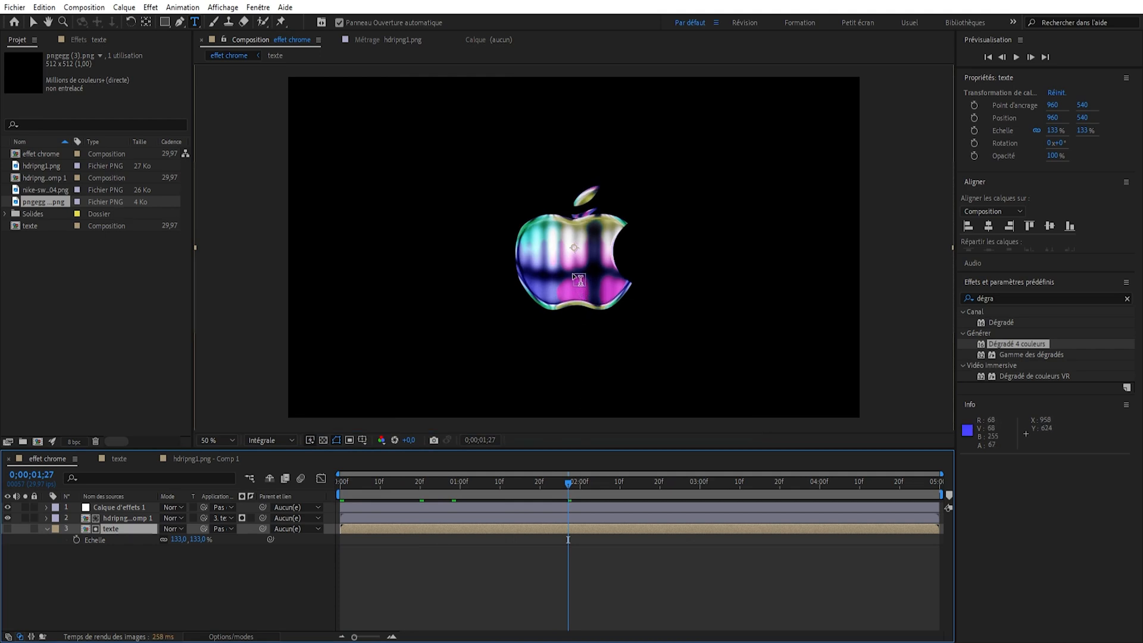
pyautogui.moveTo(569, 486); pyautogui.dragTo(340, 498)
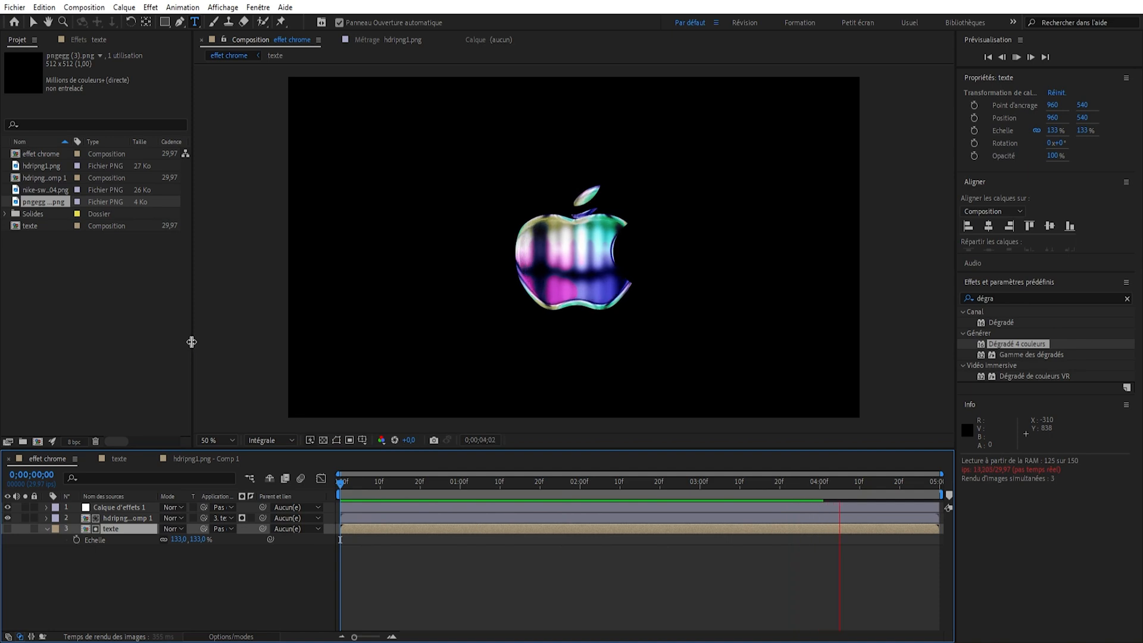
pyautogui.click(868, 488)
pyautogui.moveTo(355, 487); pyautogui.dragTo(770, 495)
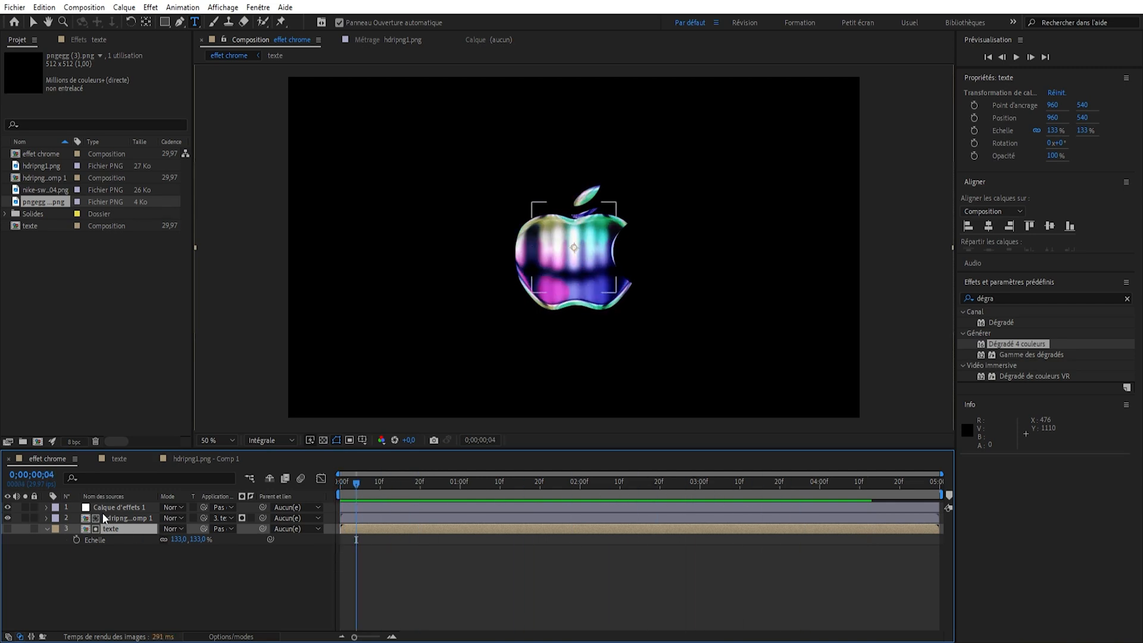
pyautogui.click(82, 324)
pyautogui.scroll(-2, 469, 246)
pyautogui.scroll(2, 469, 247)
pyautogui.moveTo(366, 481); pyautogui.dragTo(444, 500)
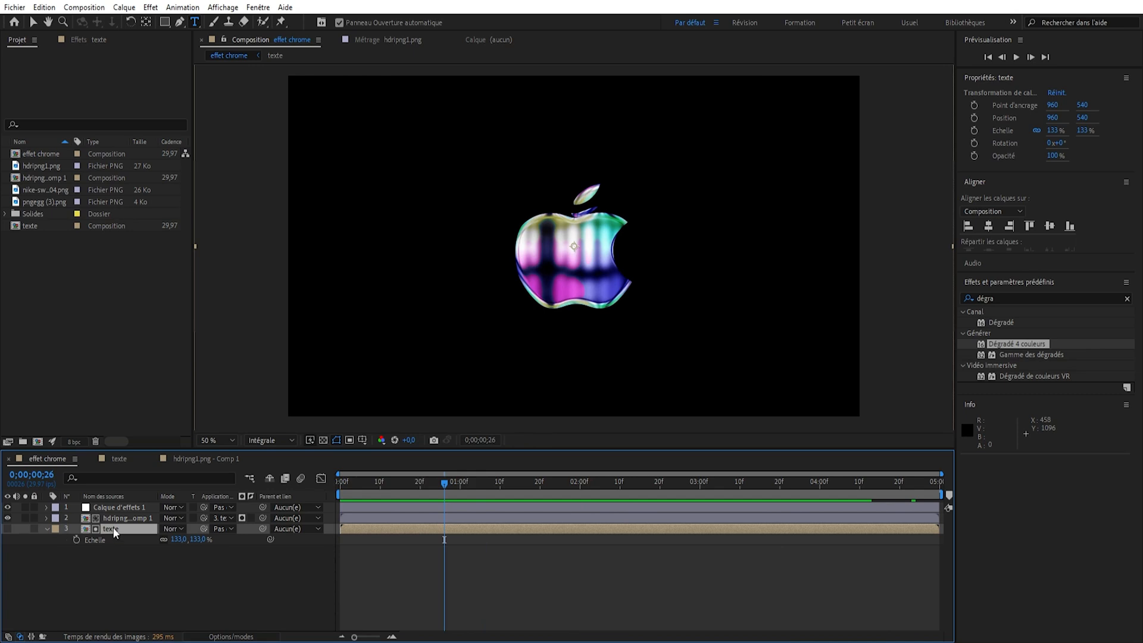
pyautogui.click(69, 314)
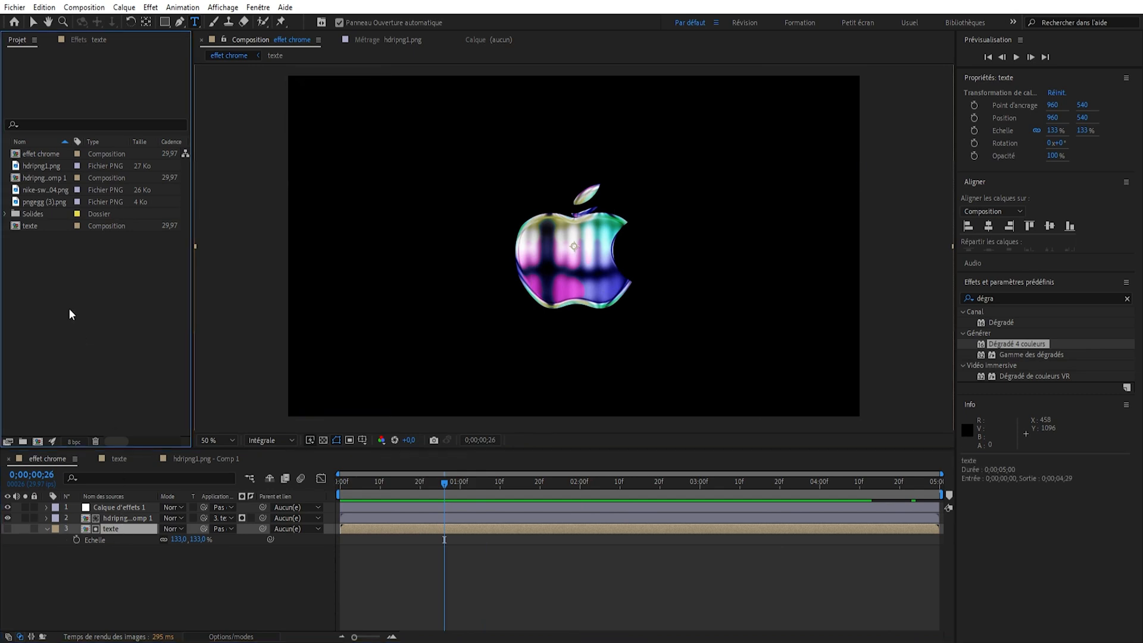